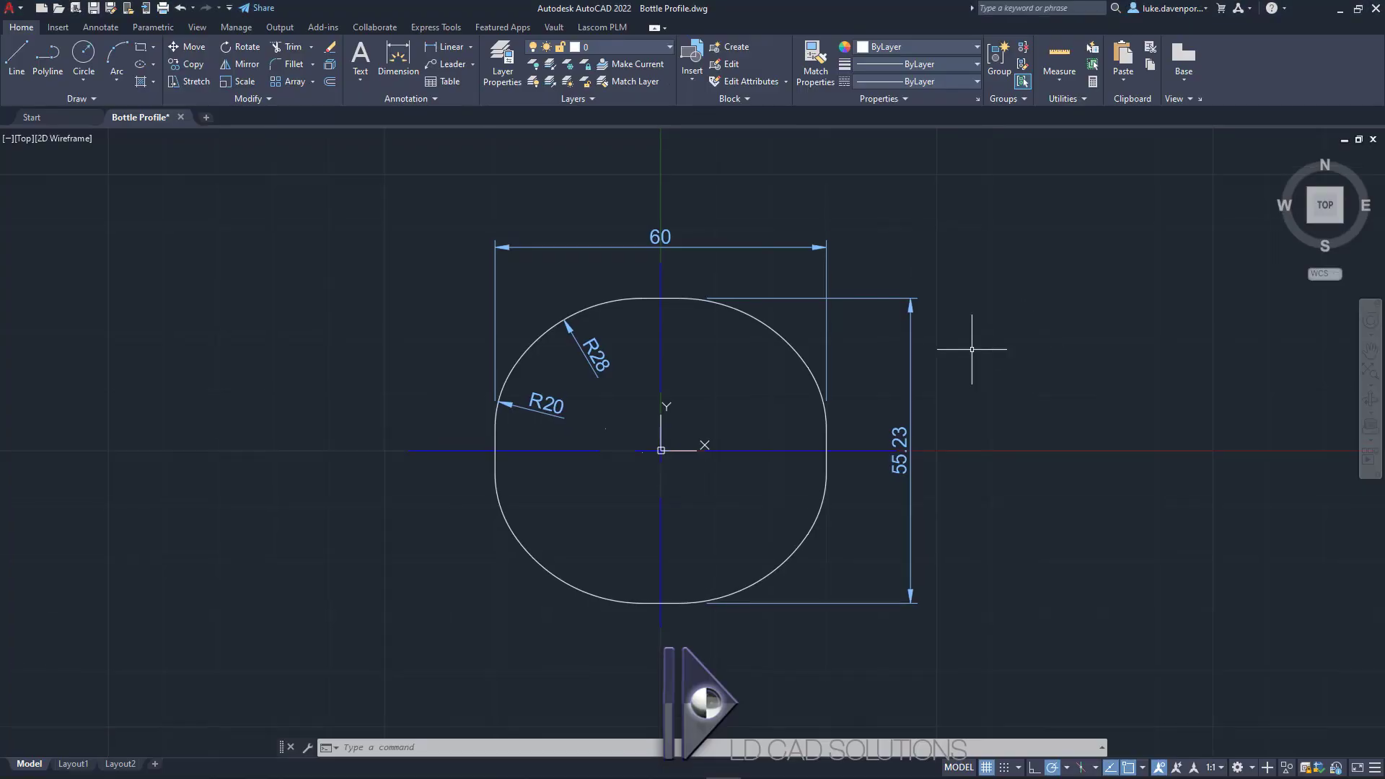
- Inspect the right-side R28 arc, small arc and line in AutoCAD, then return to Inventor
left_click(717, 302)
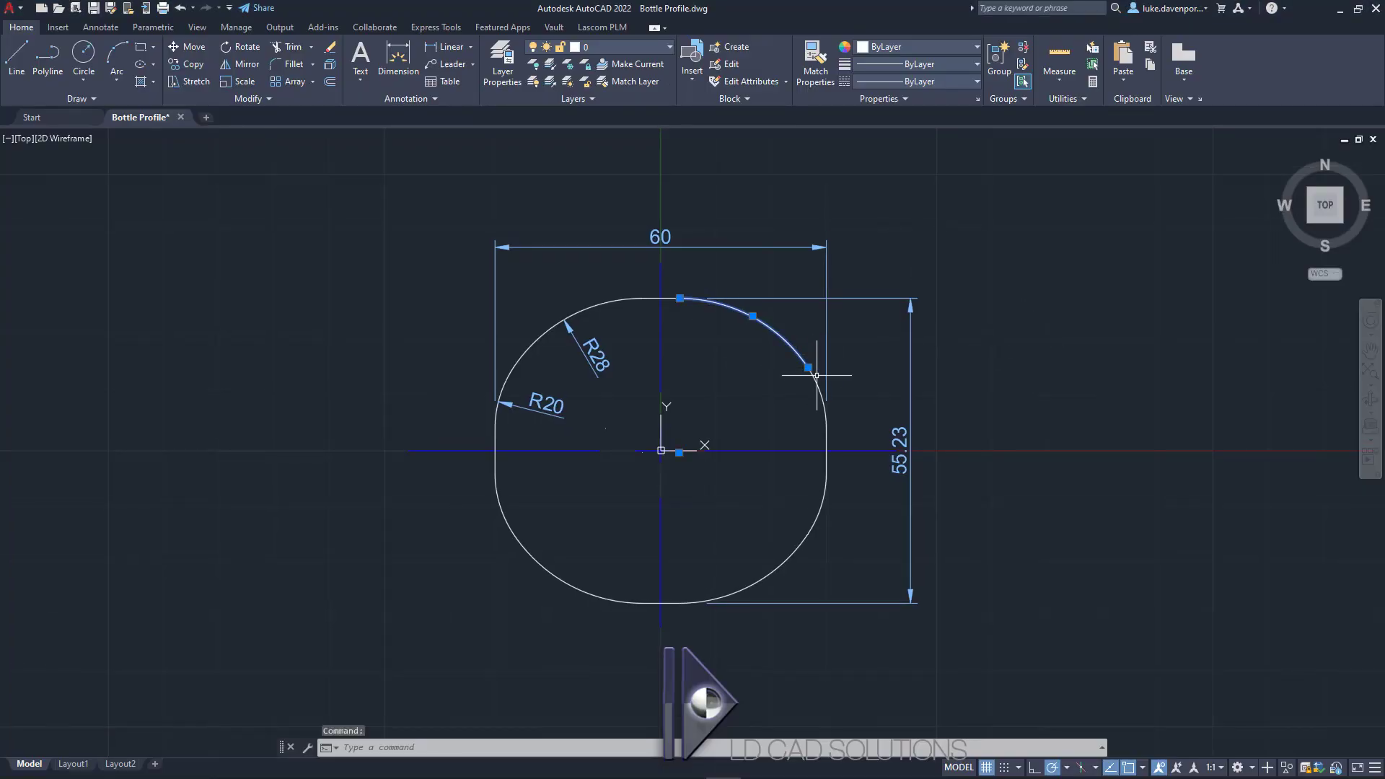
left_click(815, 381)
left_click(826, 461)
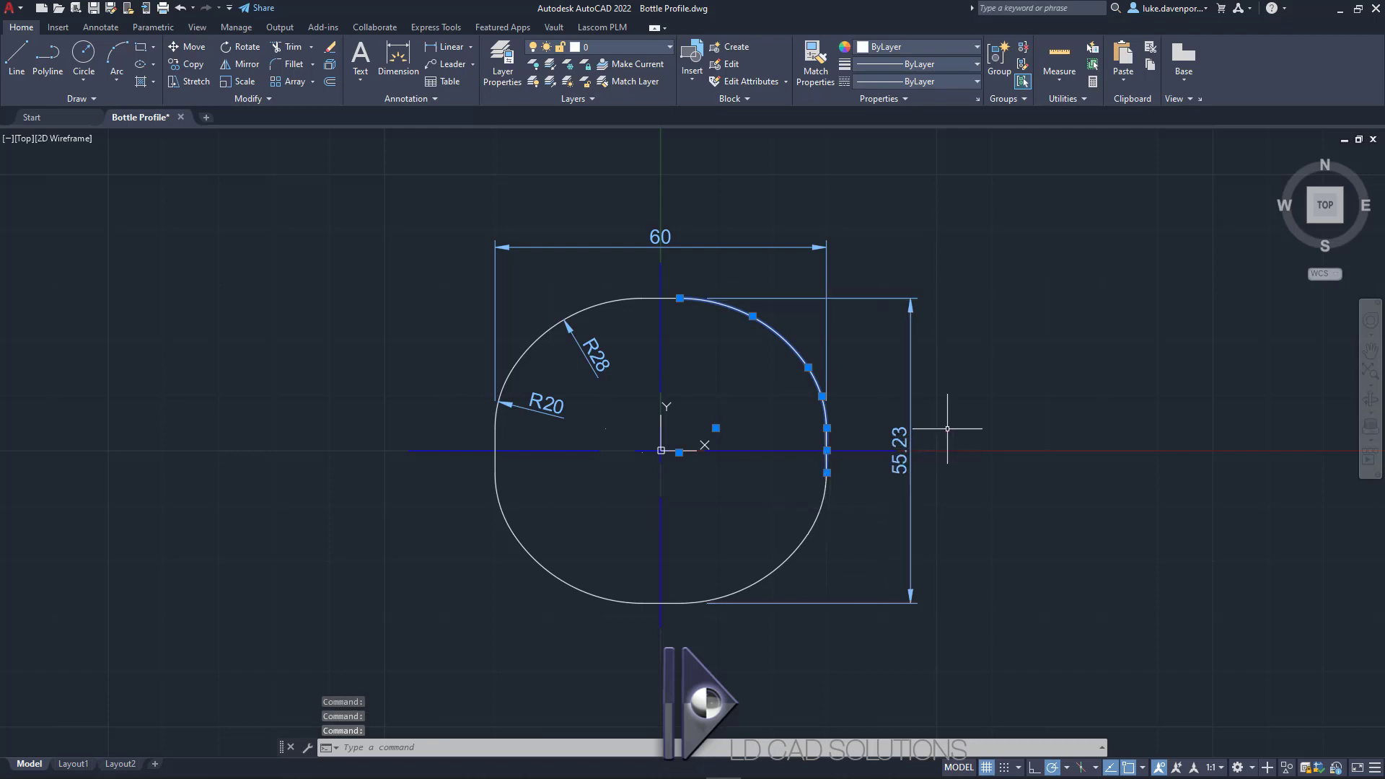
key("Escape")
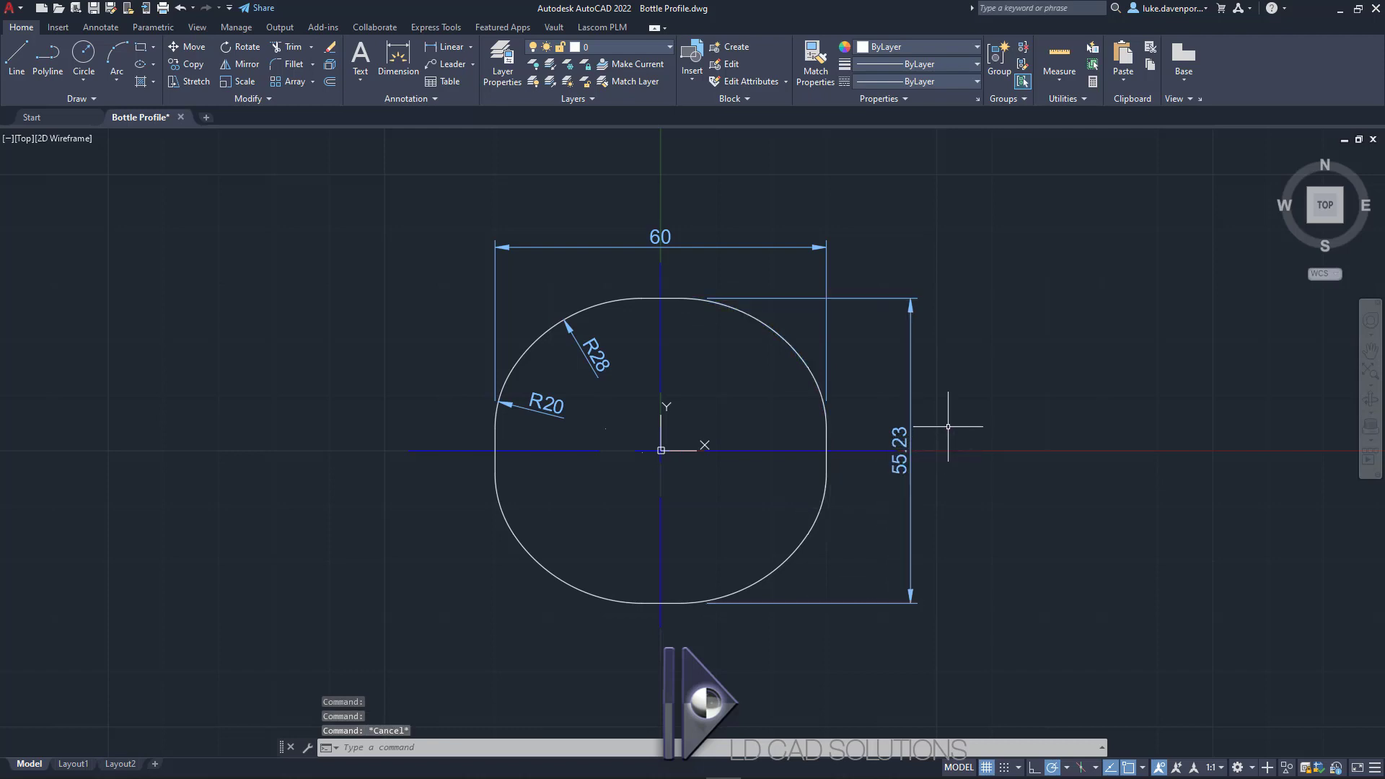
key("alt+Tab")
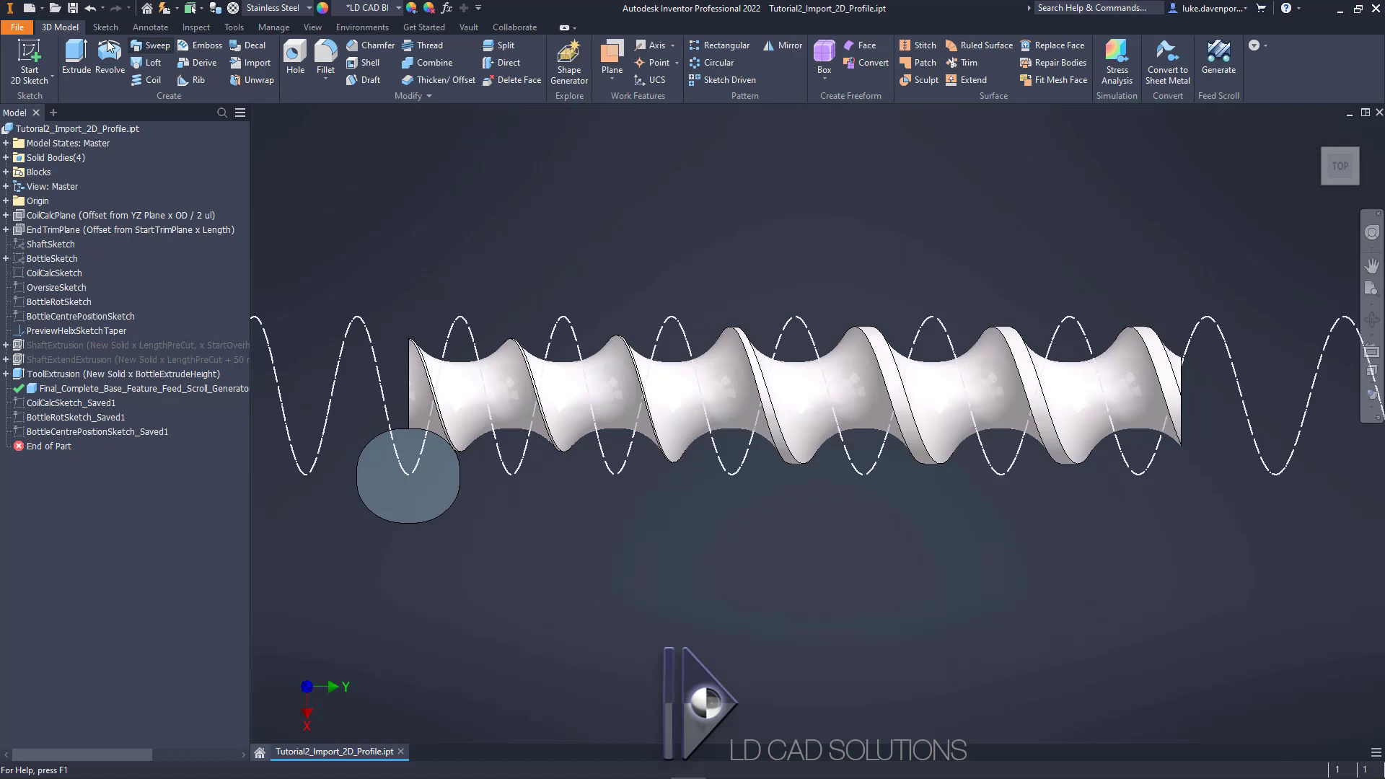
- Create new part Part2 and load the default feed scroll preview with a 500×80 shaft
left_click(41, 8)
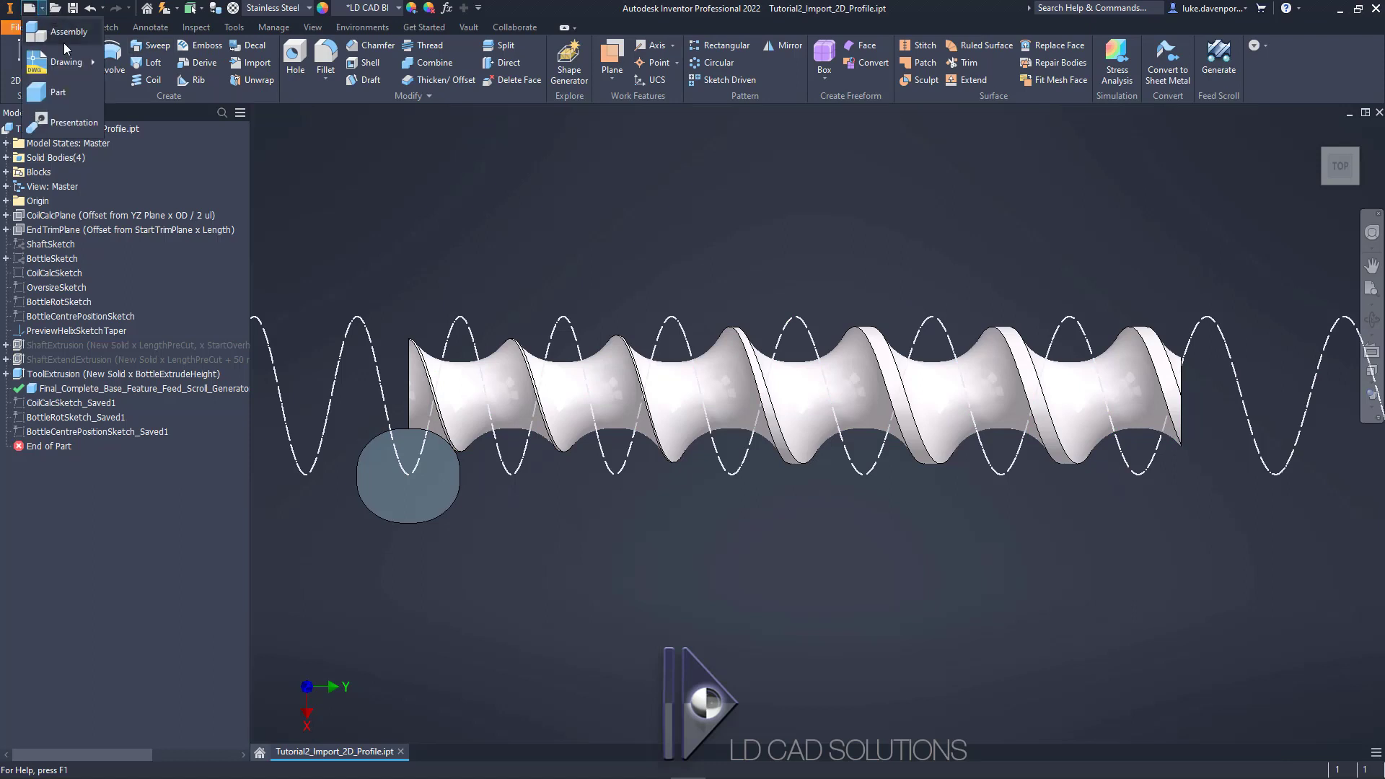
left_click(55, 93)
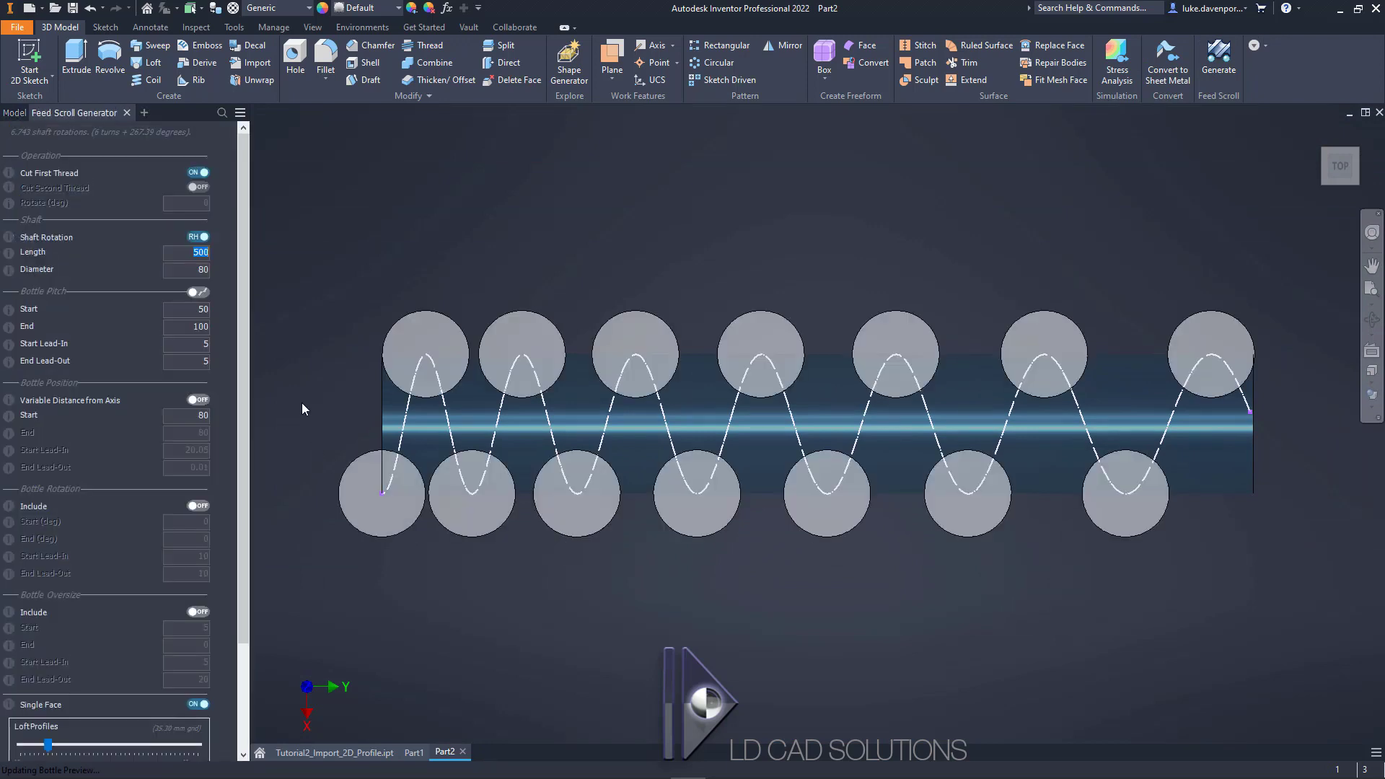
scroll(245, 382, "down", 2)
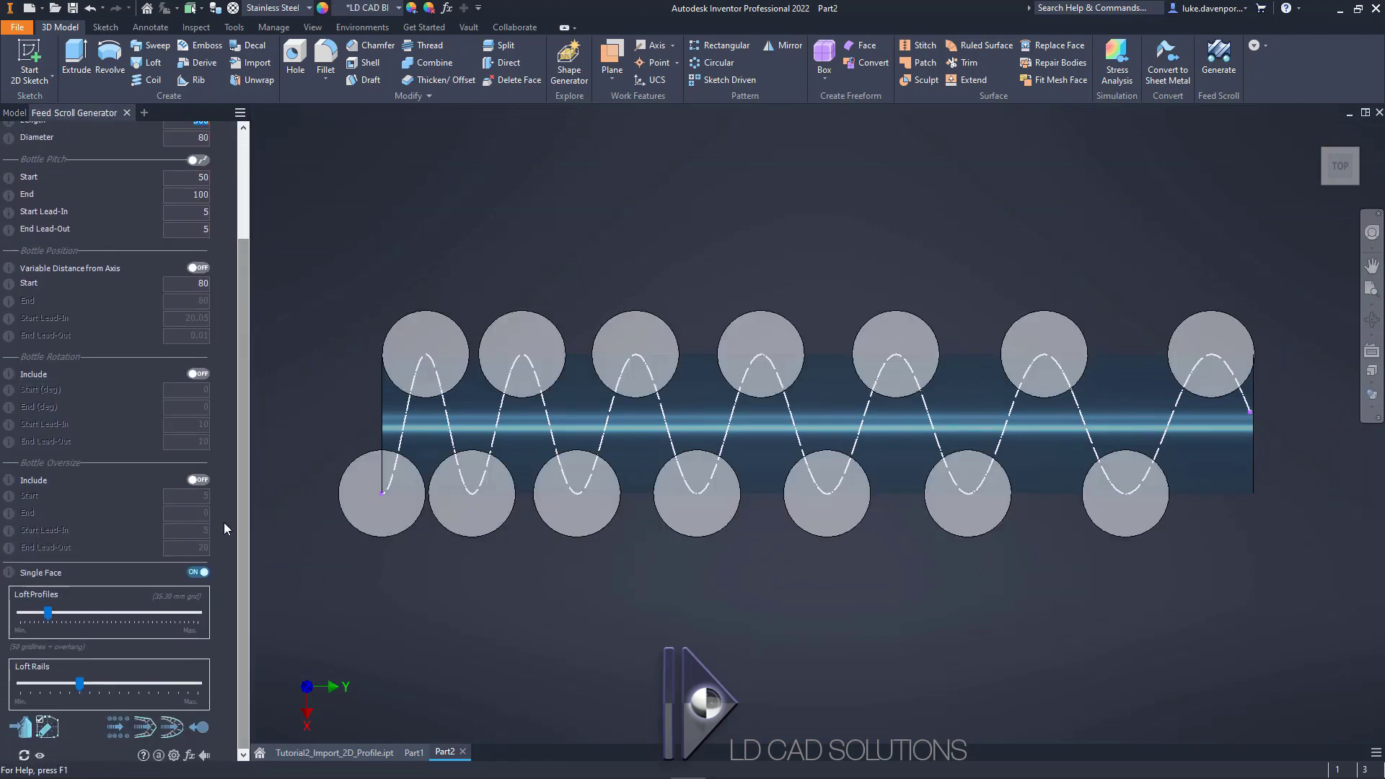
- Edit the bottle sketch and delete its 50 mm circle, keeping the centre-distance dimension
left_click(48, 726)
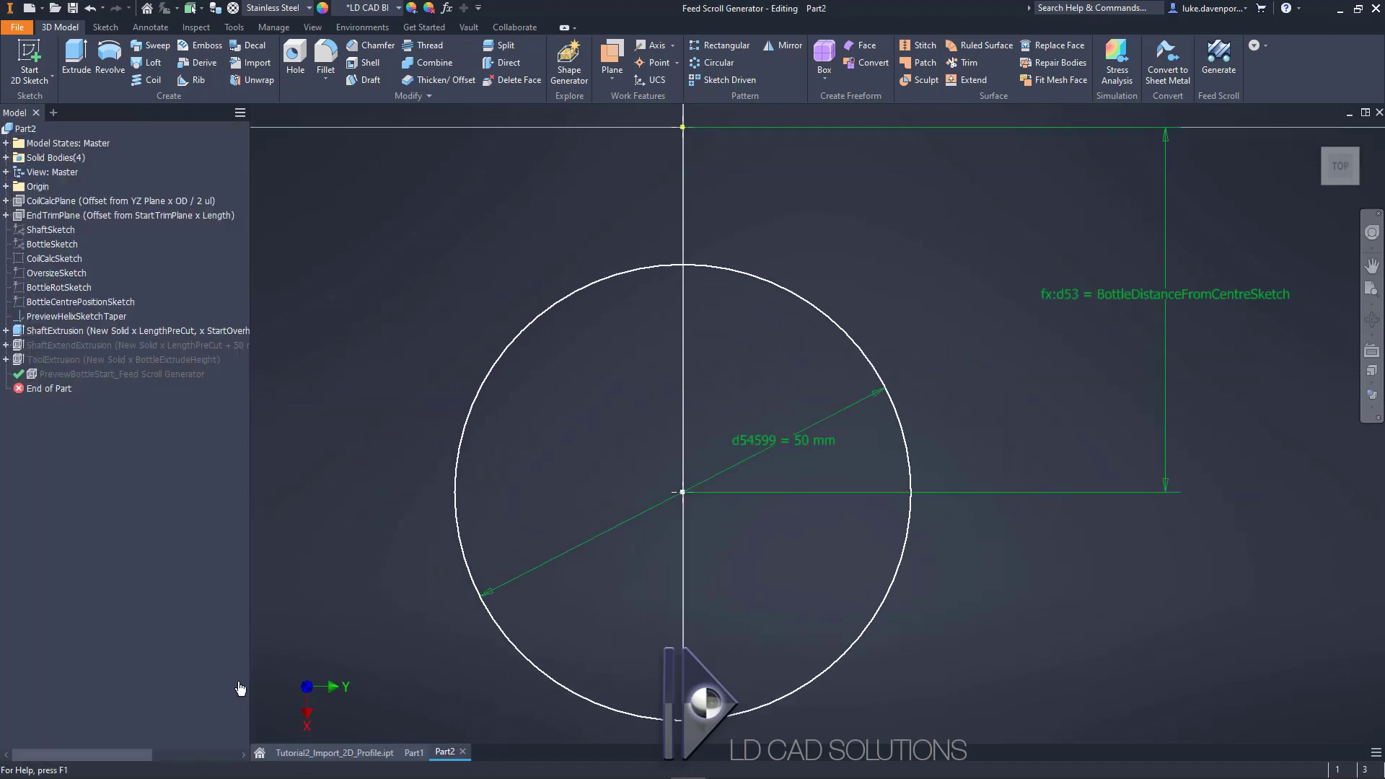
left_click_drag(467, 485, 499, 468)
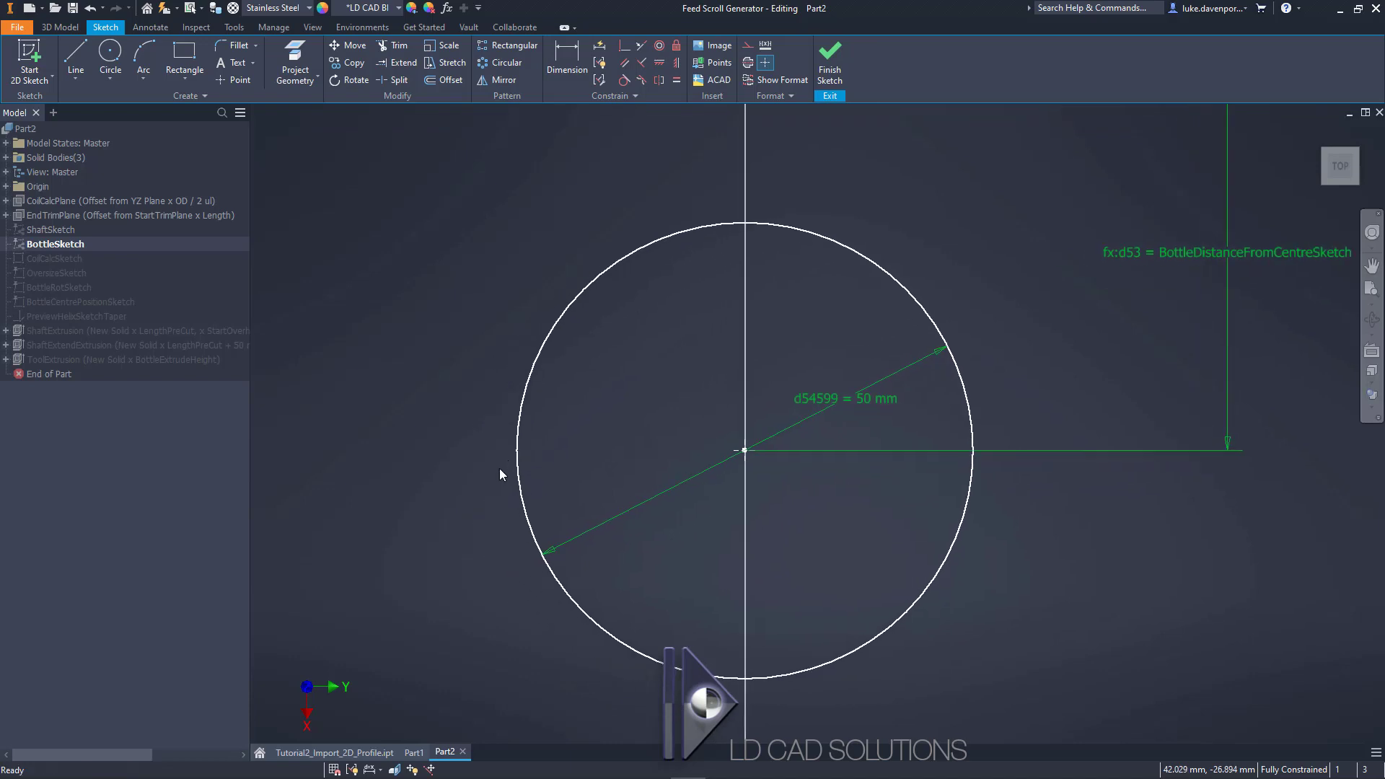
scroll(483, 433, "up", 3)
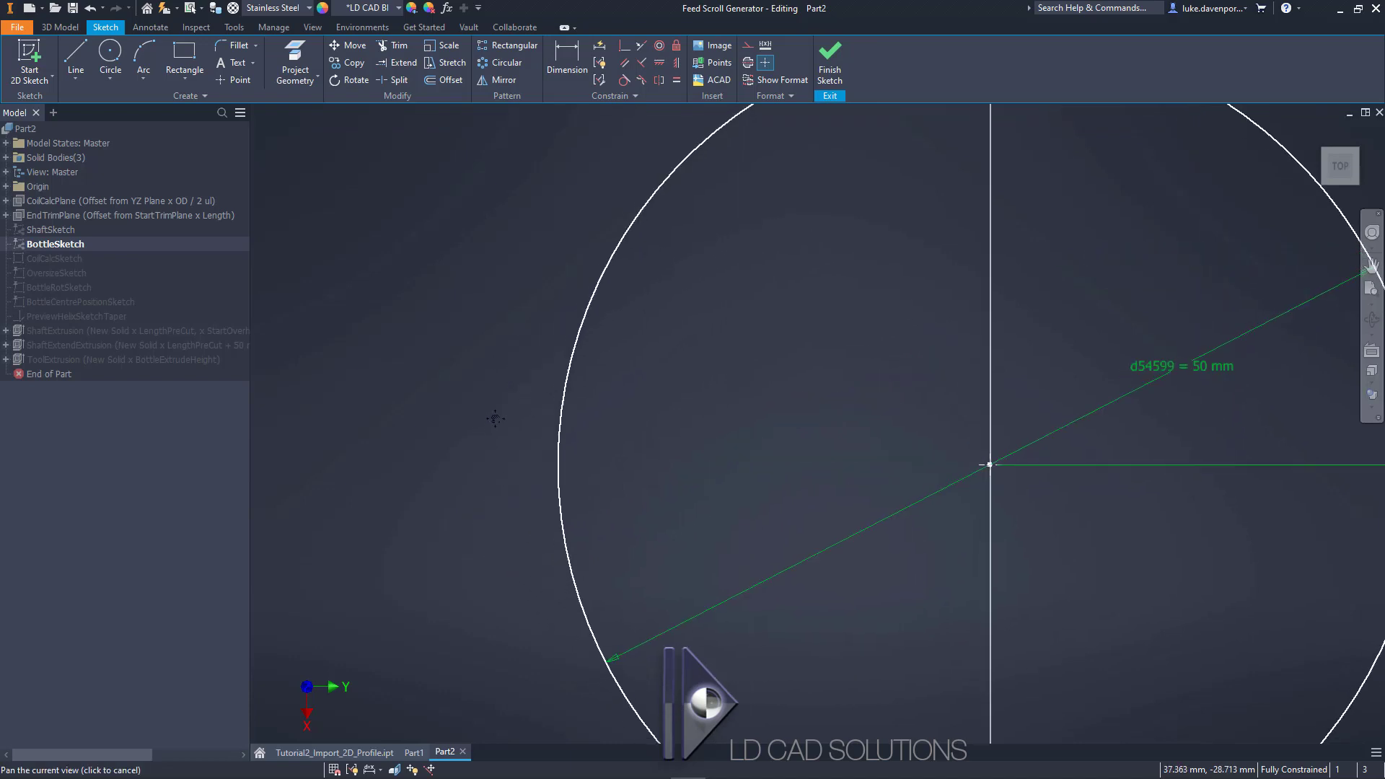
scroll(497, 409, "down", 2)
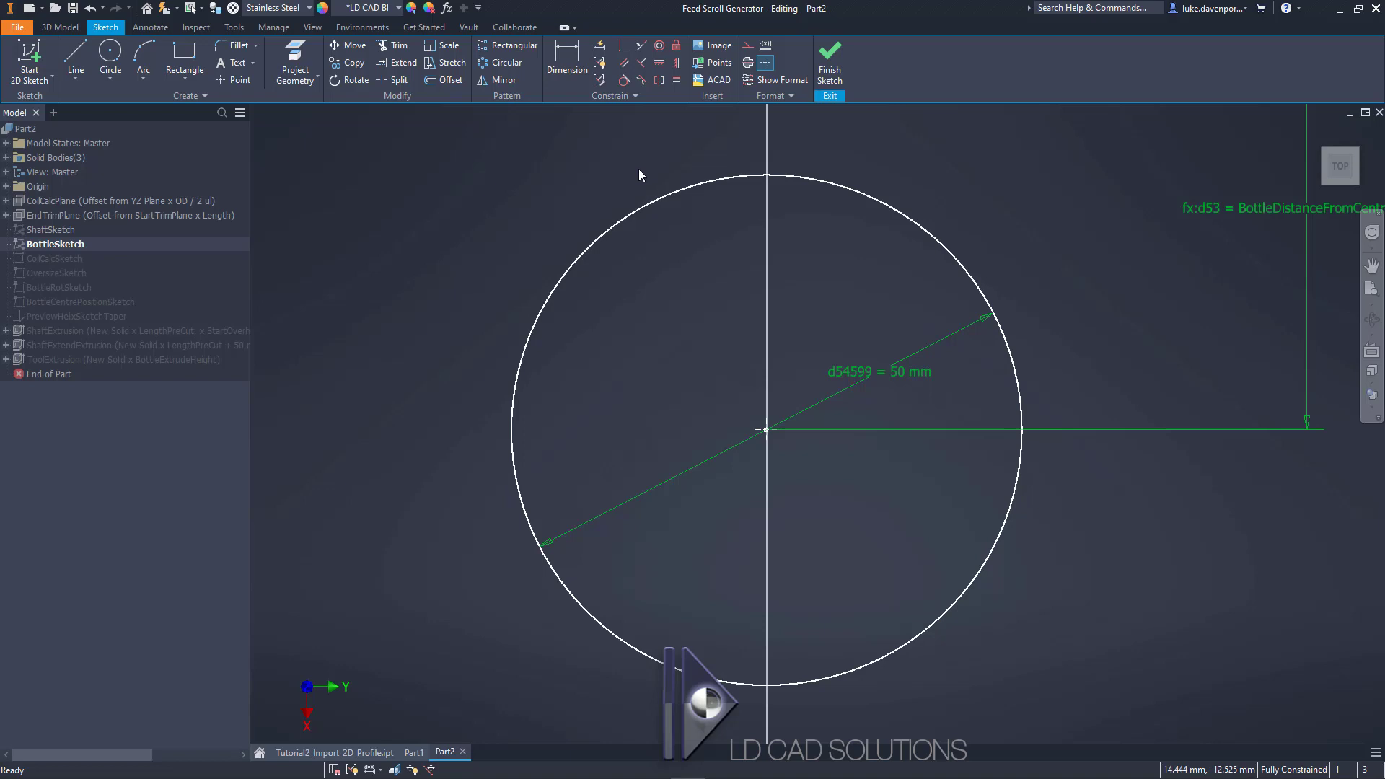
scroll(638, 169, "down", 5)
middle_click_drag(610, 170, 698, 333)
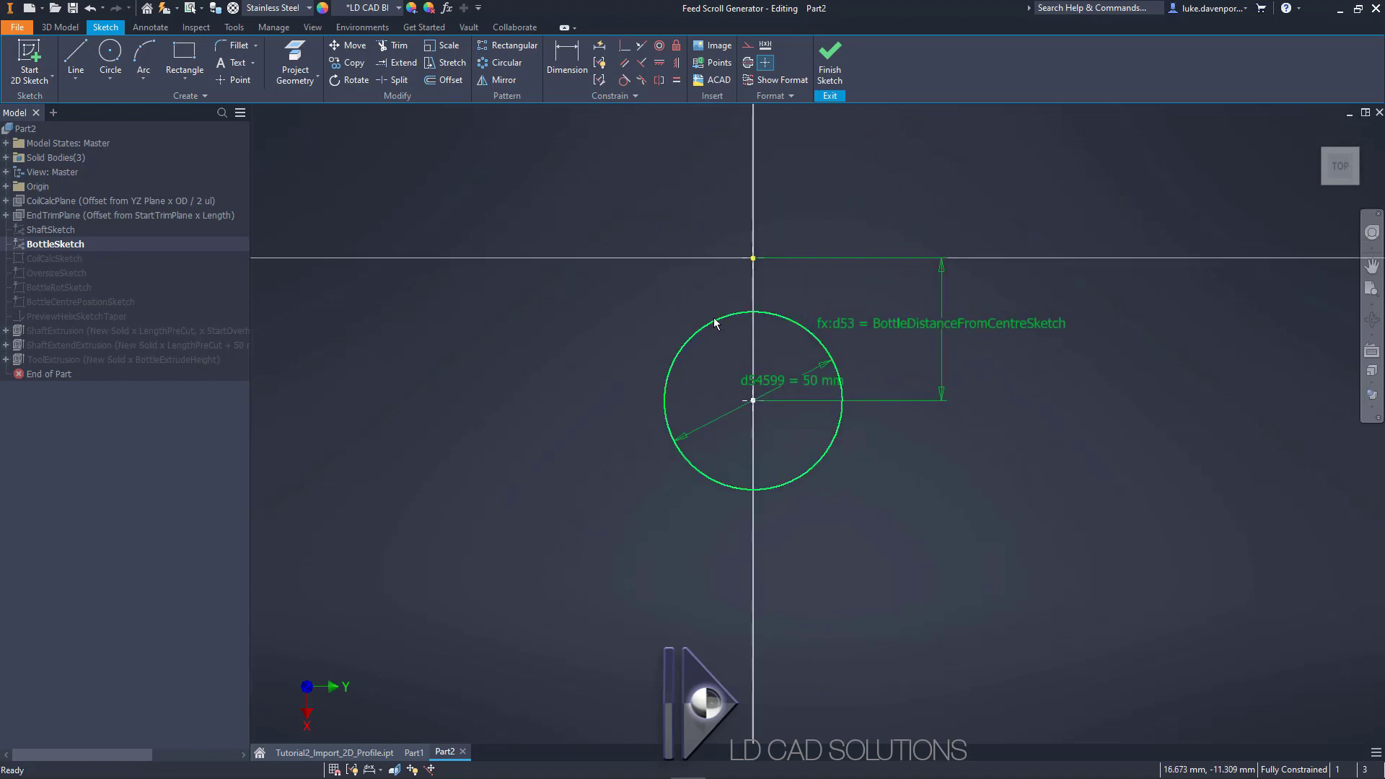
left_click(715, 319)
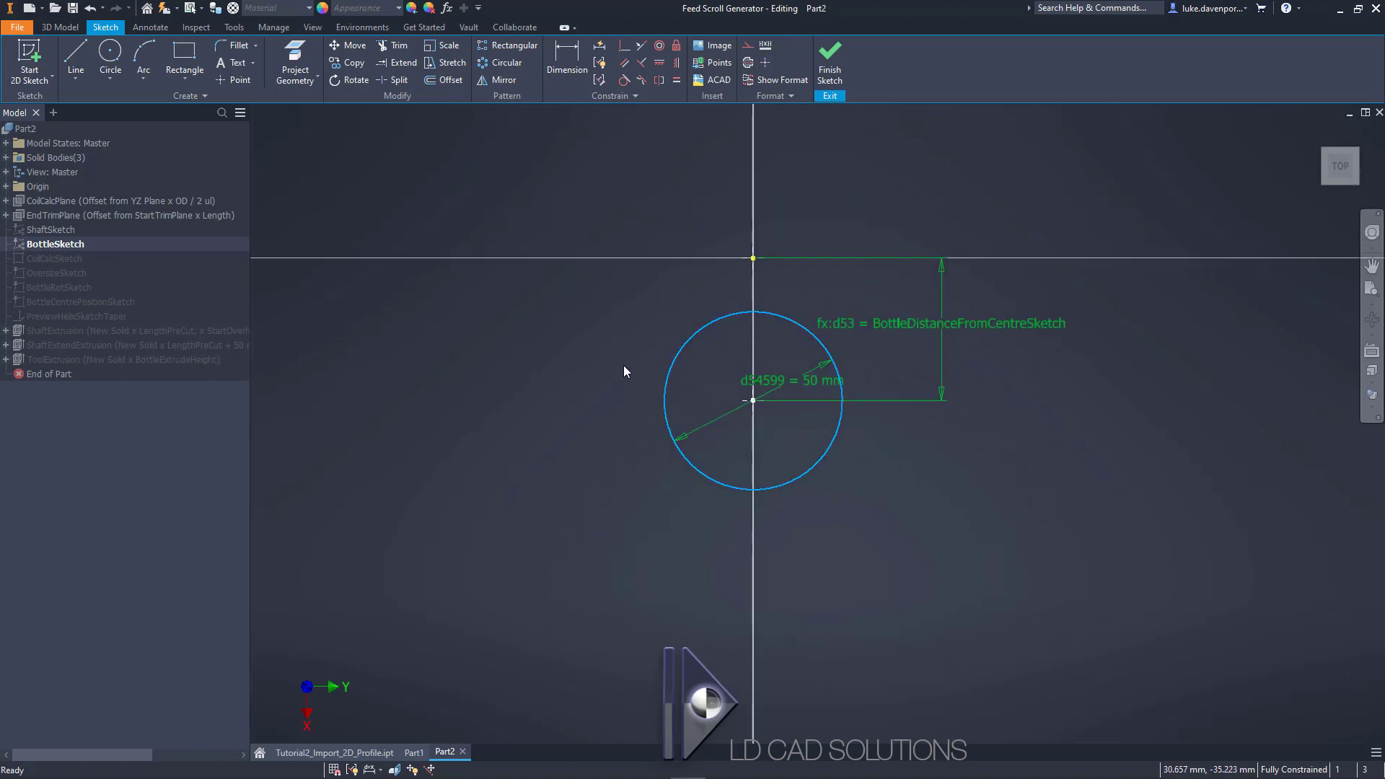
key("Delete")
middle_click_drag(600, 352, 613, 368)
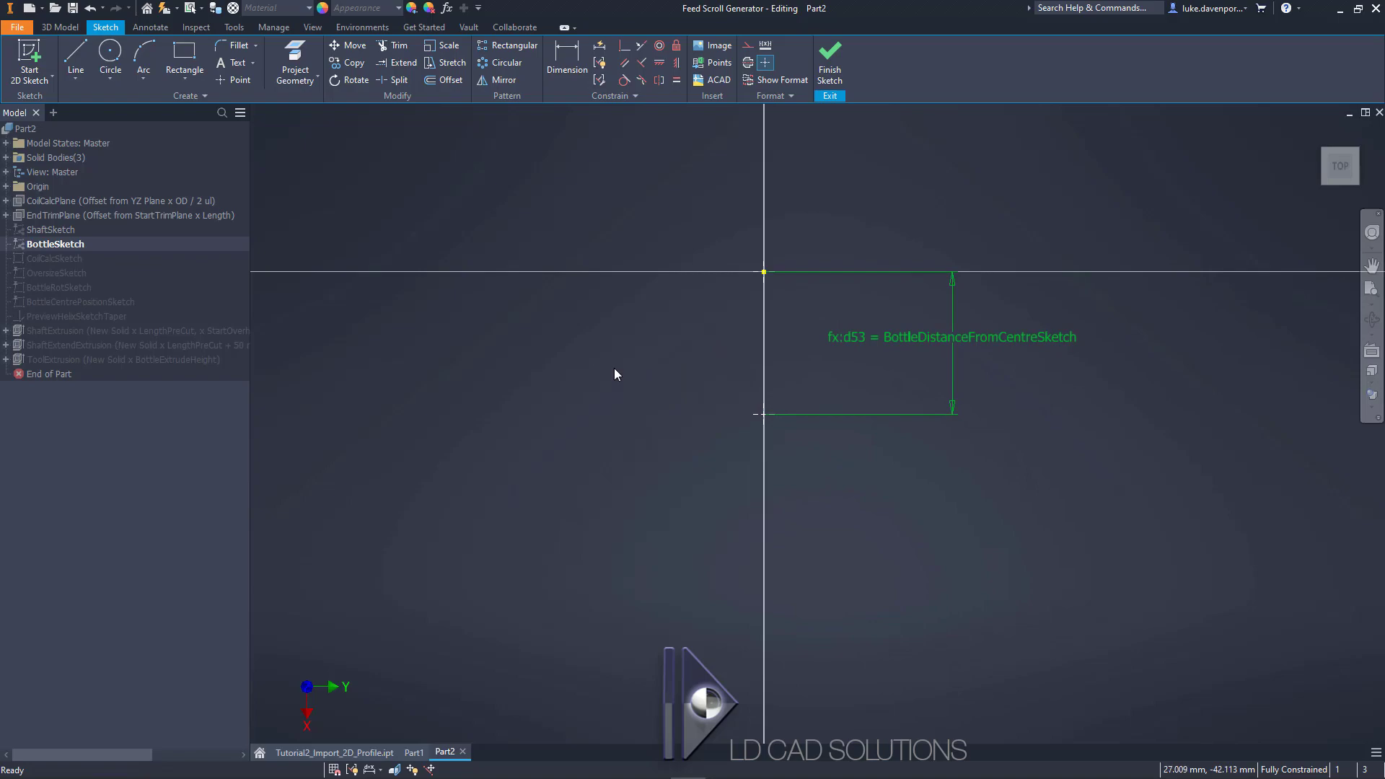
- Copy all 21 bottle-profile objects from AutoCAD to the clipboard and return to Inventor
key("alt+Tab")
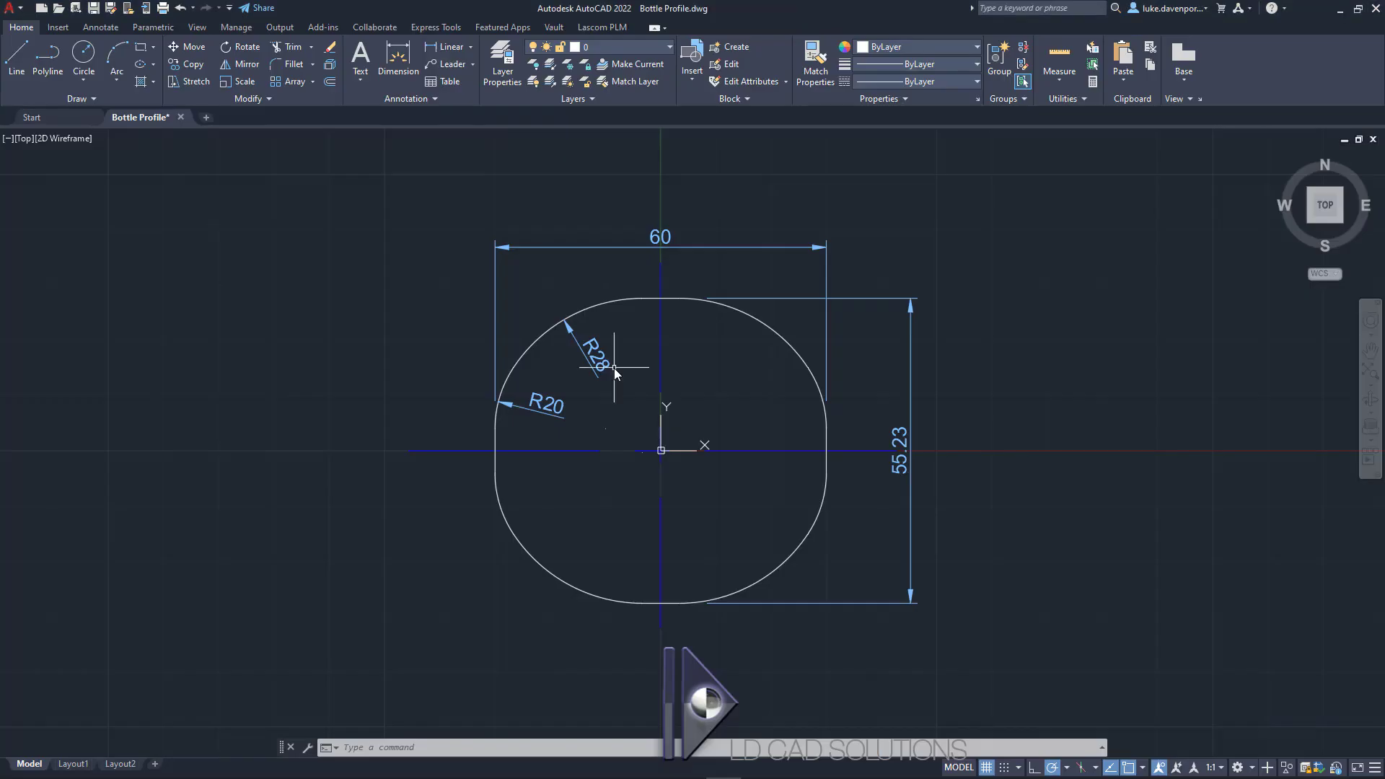
left_click(413, 196)
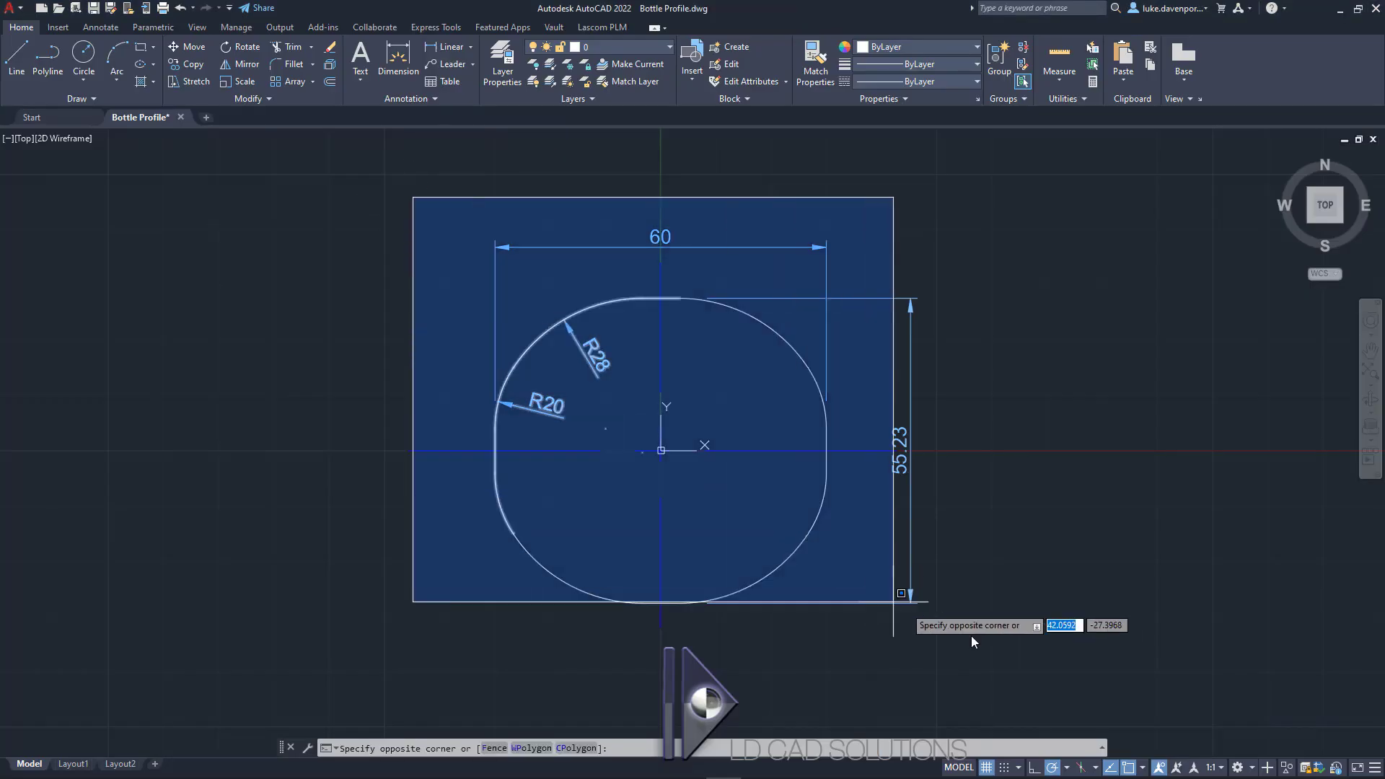
left_click(1020, 644)
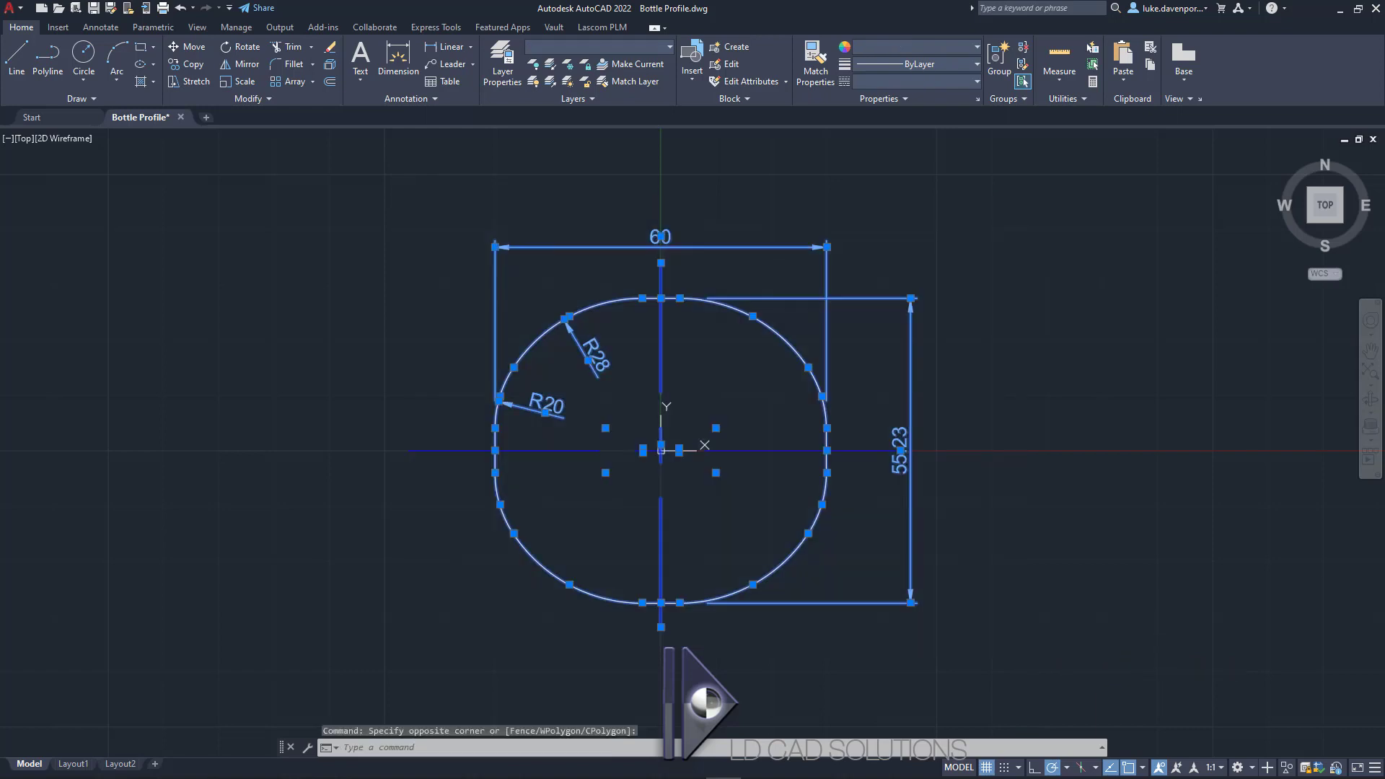
key("ctrl+c")
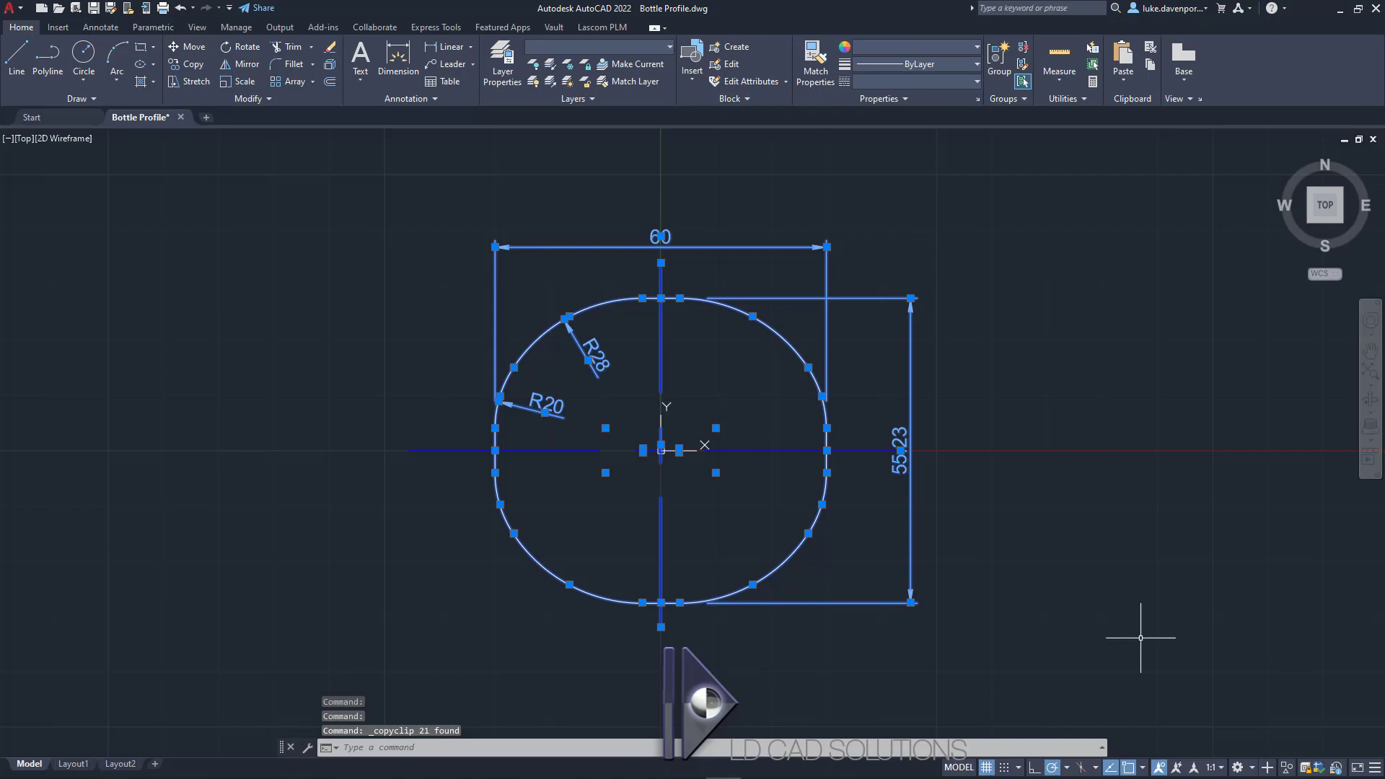
key("alt+Tab")
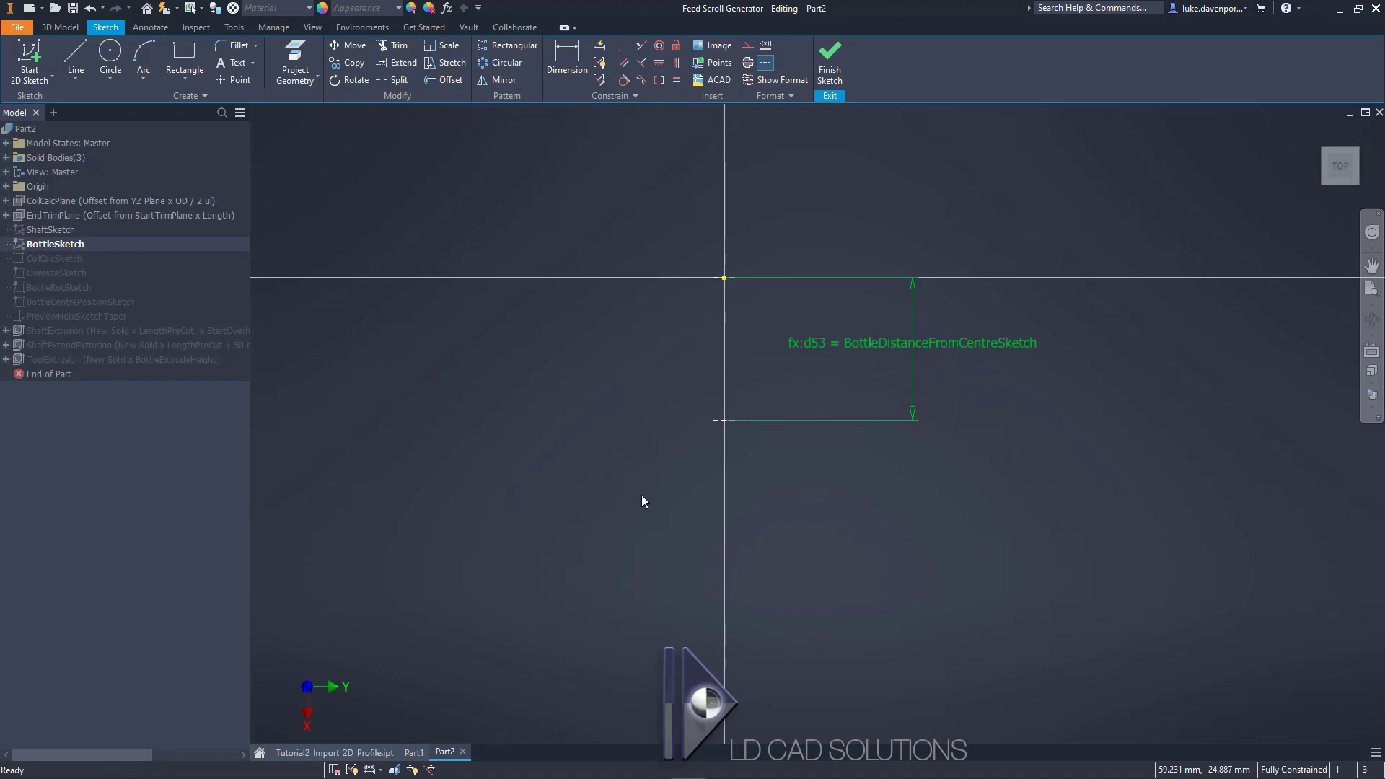
- Set Paste Options to millimetre units with end-point and geometric constraints turned on
left_click_drag(864, 664, 607, 395)
right_click(421, 325)
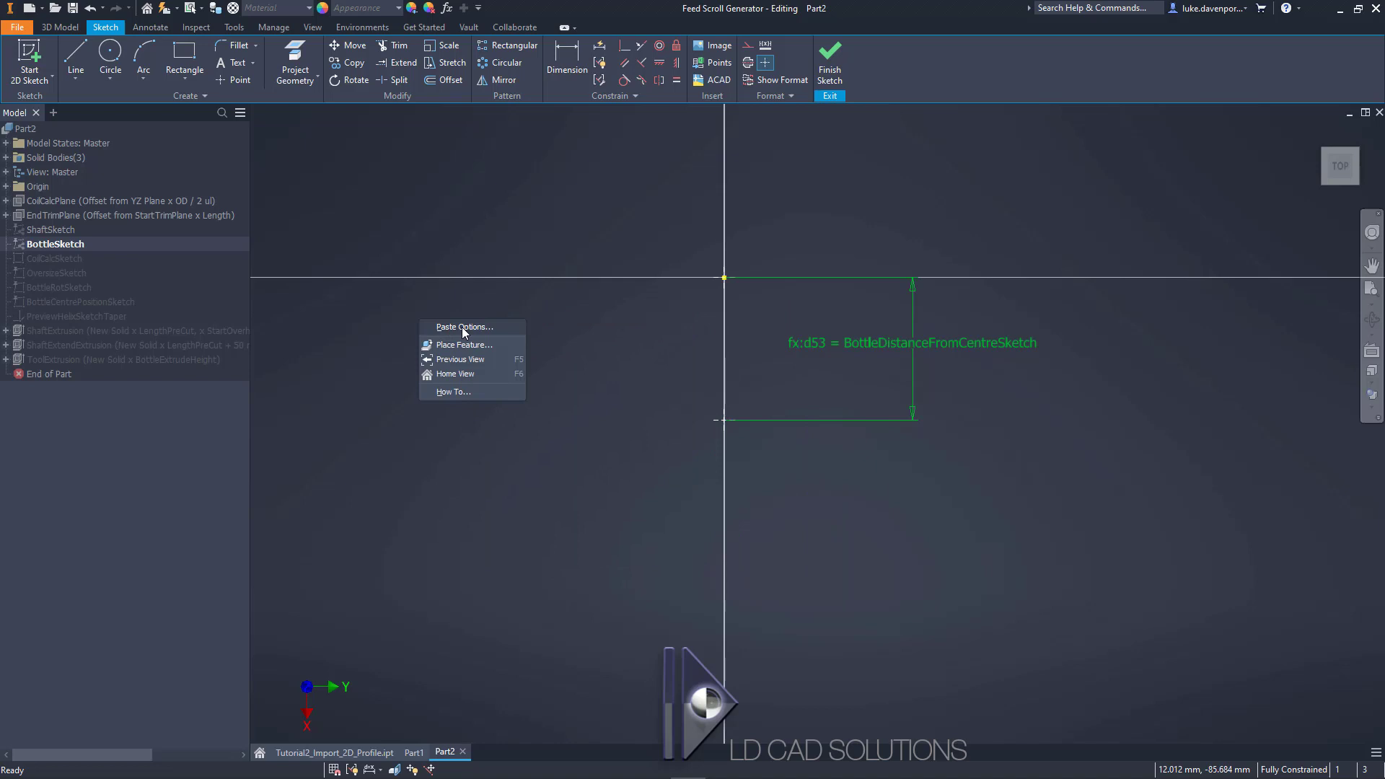
left_click(461, 327)
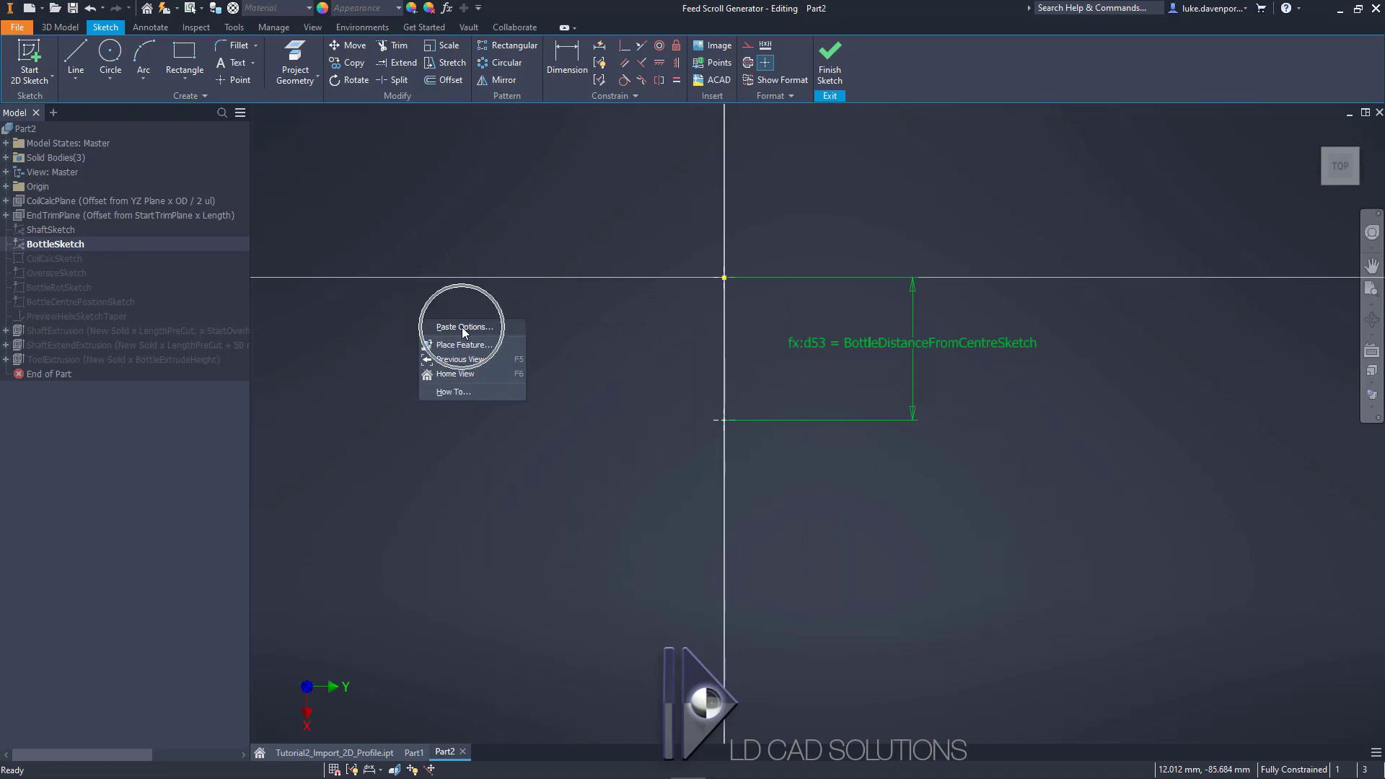
left_click_drag(416, 124, 596, 180)
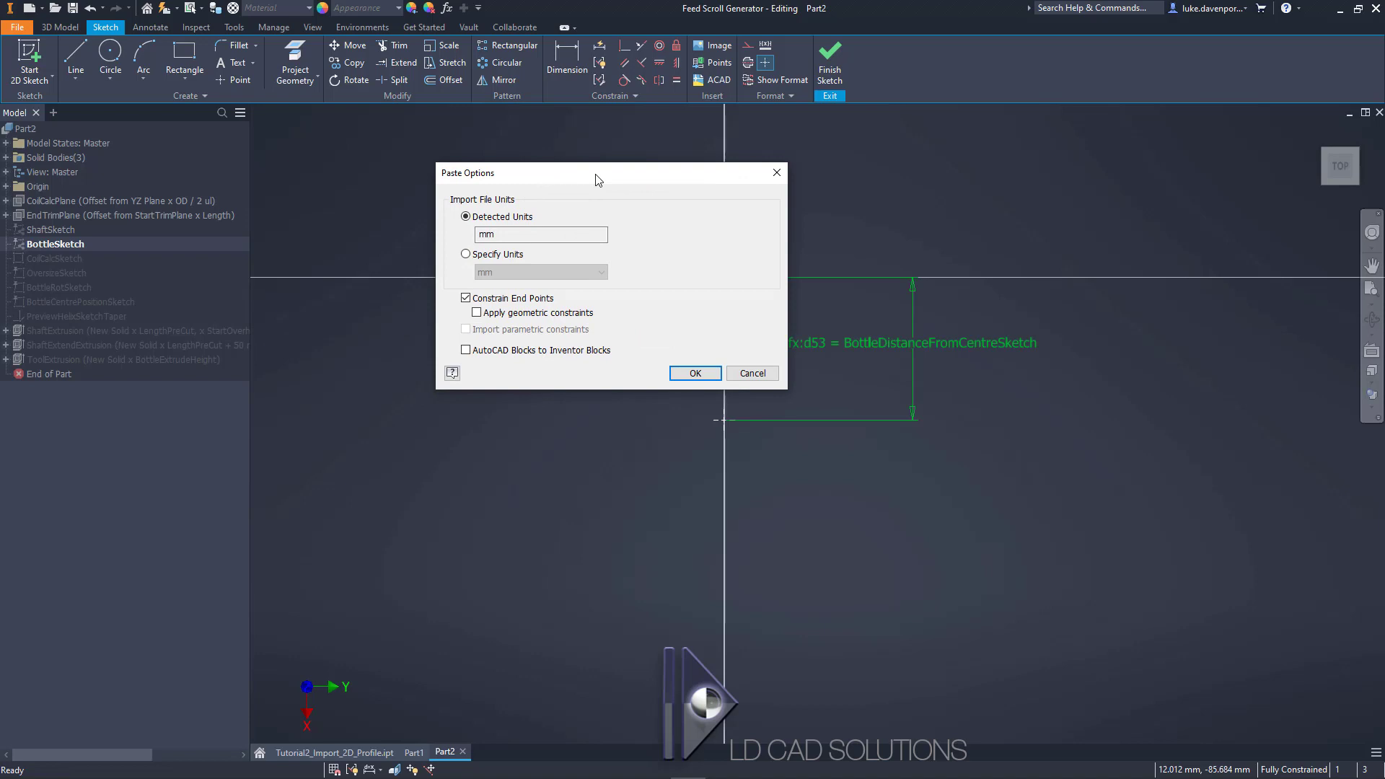
left_click(477, 313)
- Accept the paste settings and place the bottle outline beside the centre-distance dimension
left_click(696, 373)
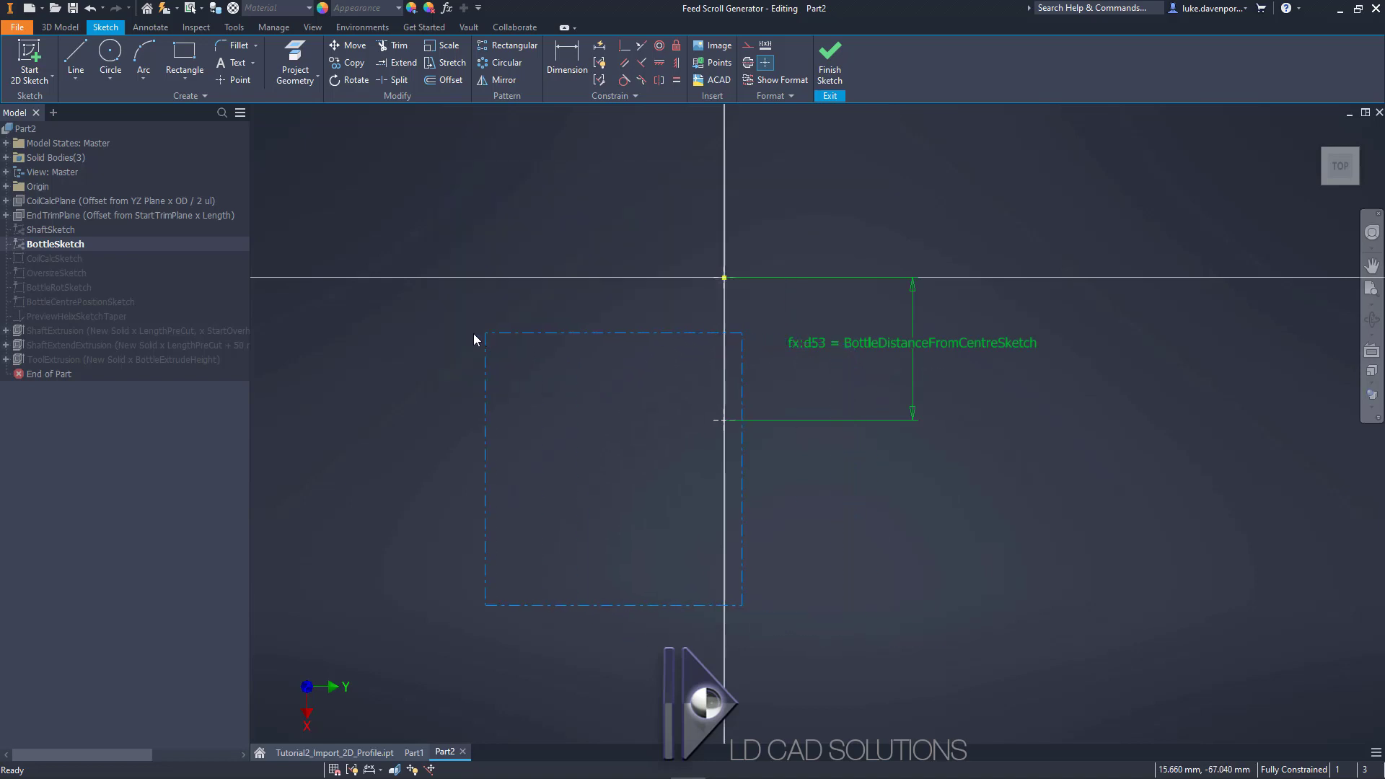
middle_click_drag(354, 352, 495, 309)
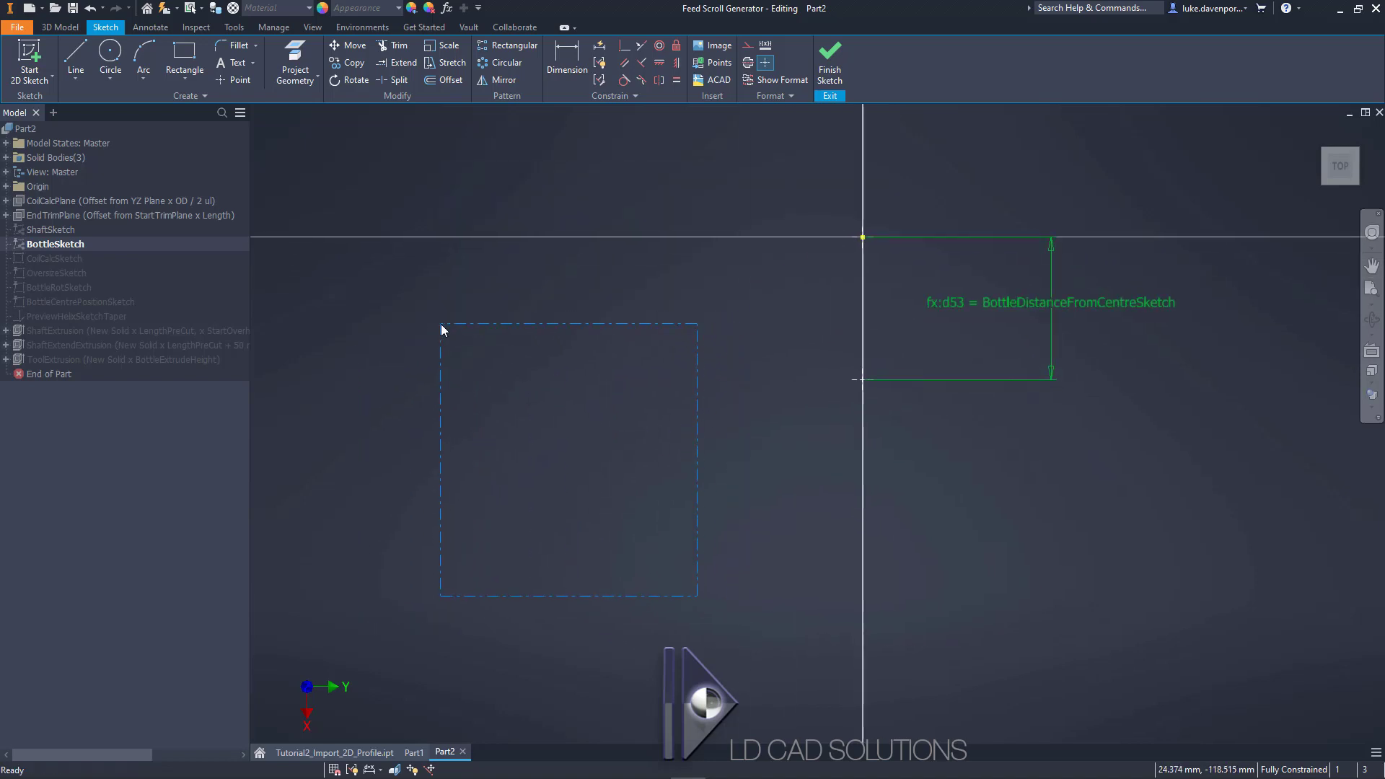
key("Escape")
left_click(538, 365)
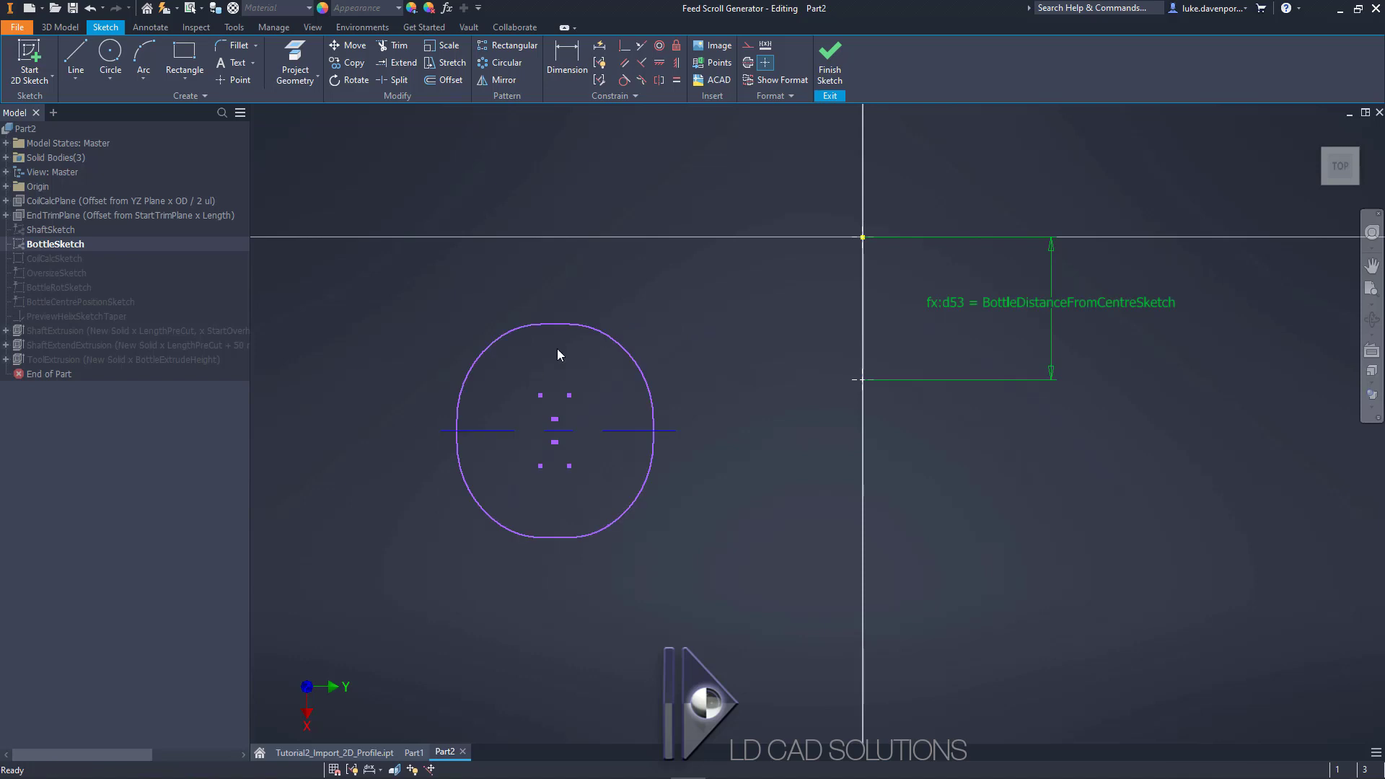
middle_click_drag(557, 349, 567, 351)
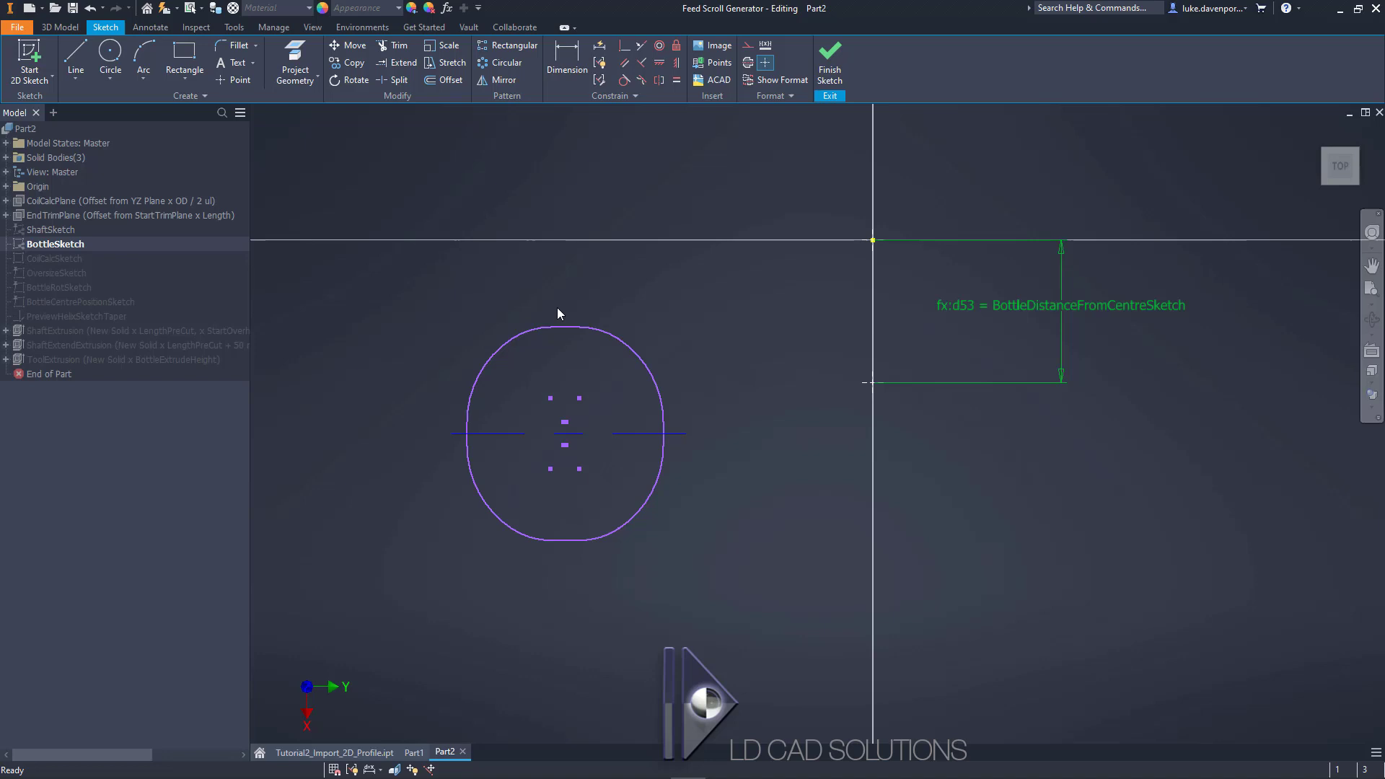
key("alt+Tab")
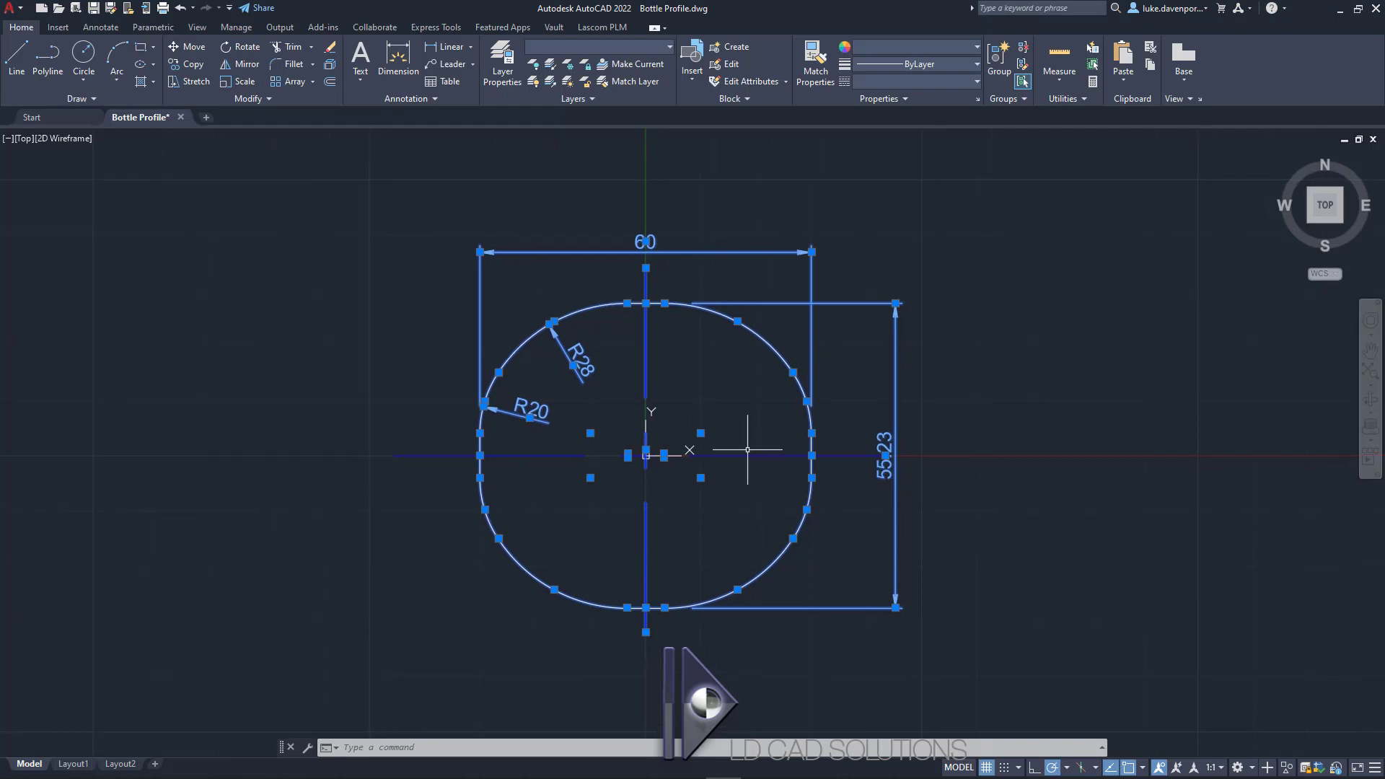
type("dduni")
key("Return")
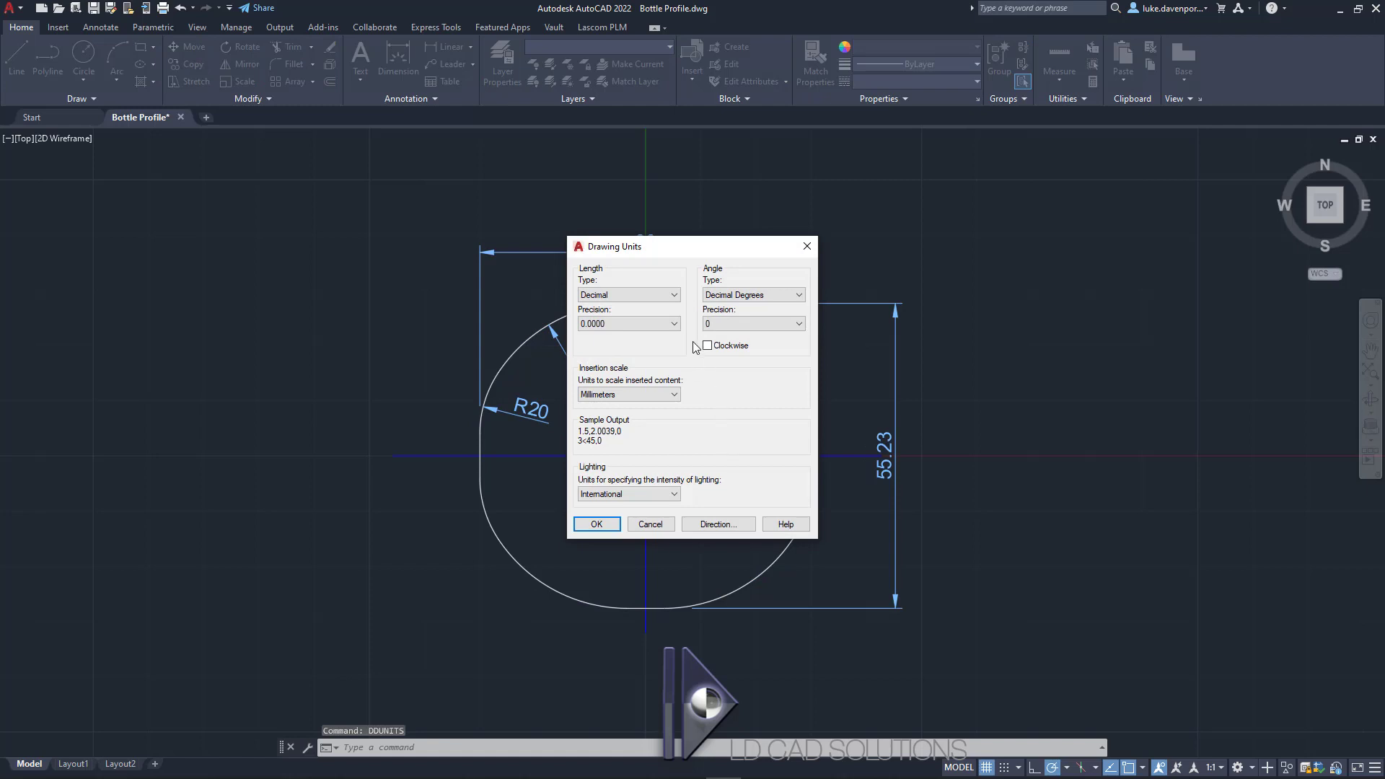
left_click(806, 246)
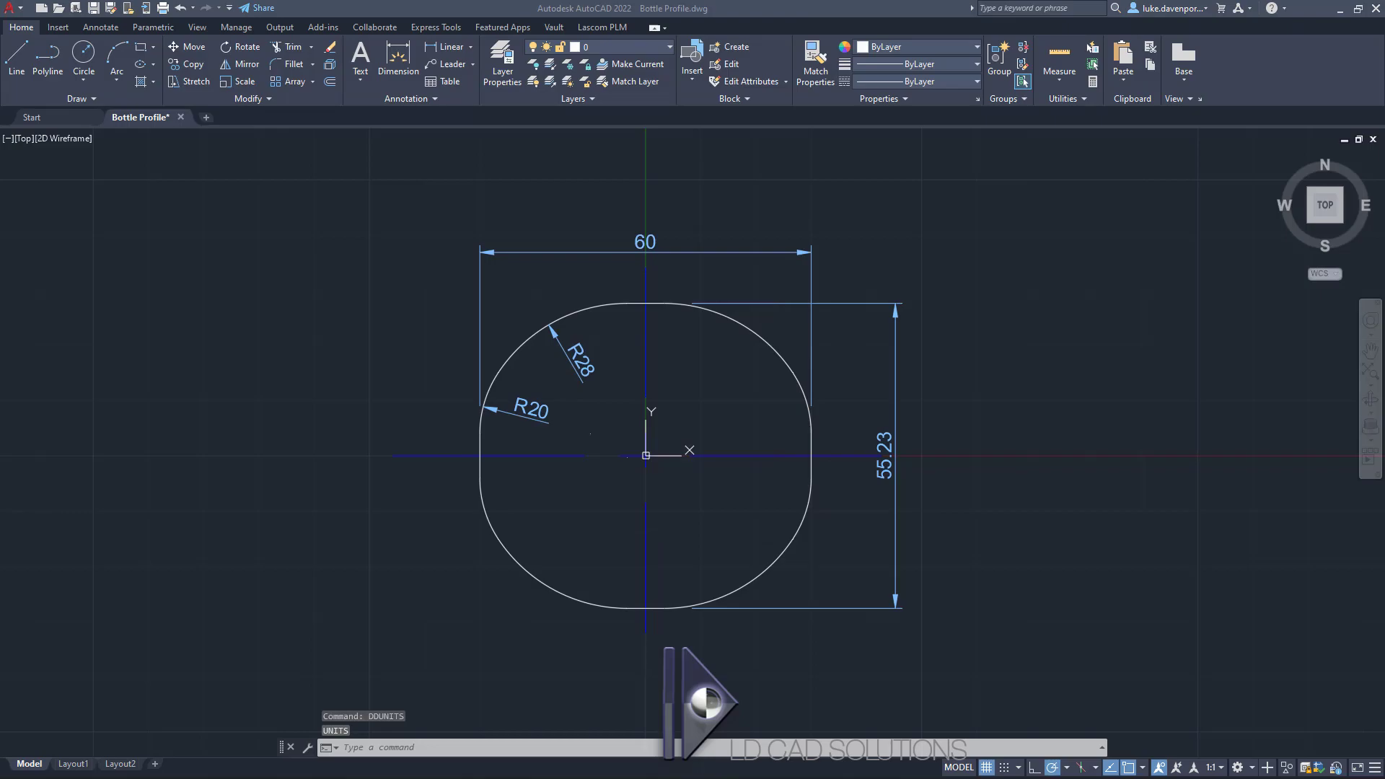
key("alt+Tab")
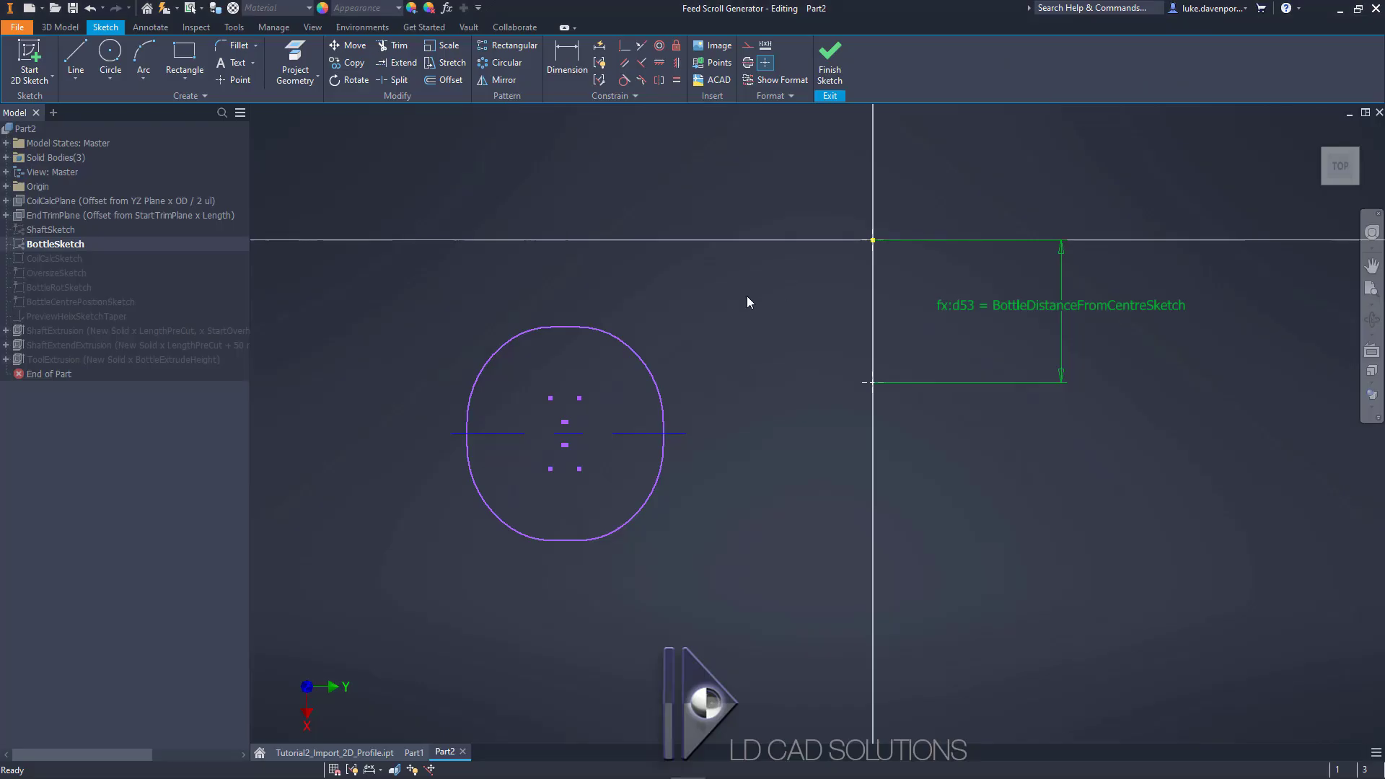
- Confirm Part2's document units are millimeter and degree, then close Document Settings
left_click(238, 29)
left_click(268, 65)
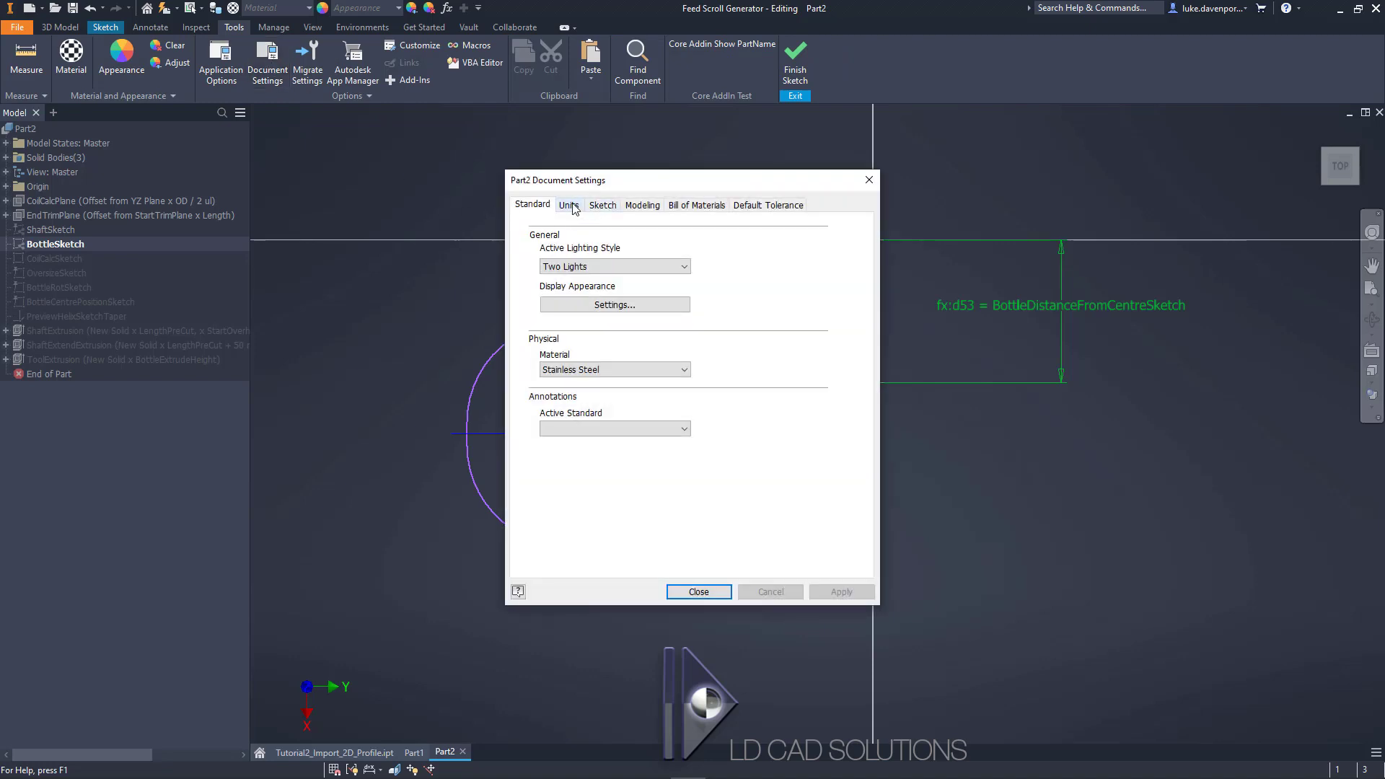
left_click(572, 208)
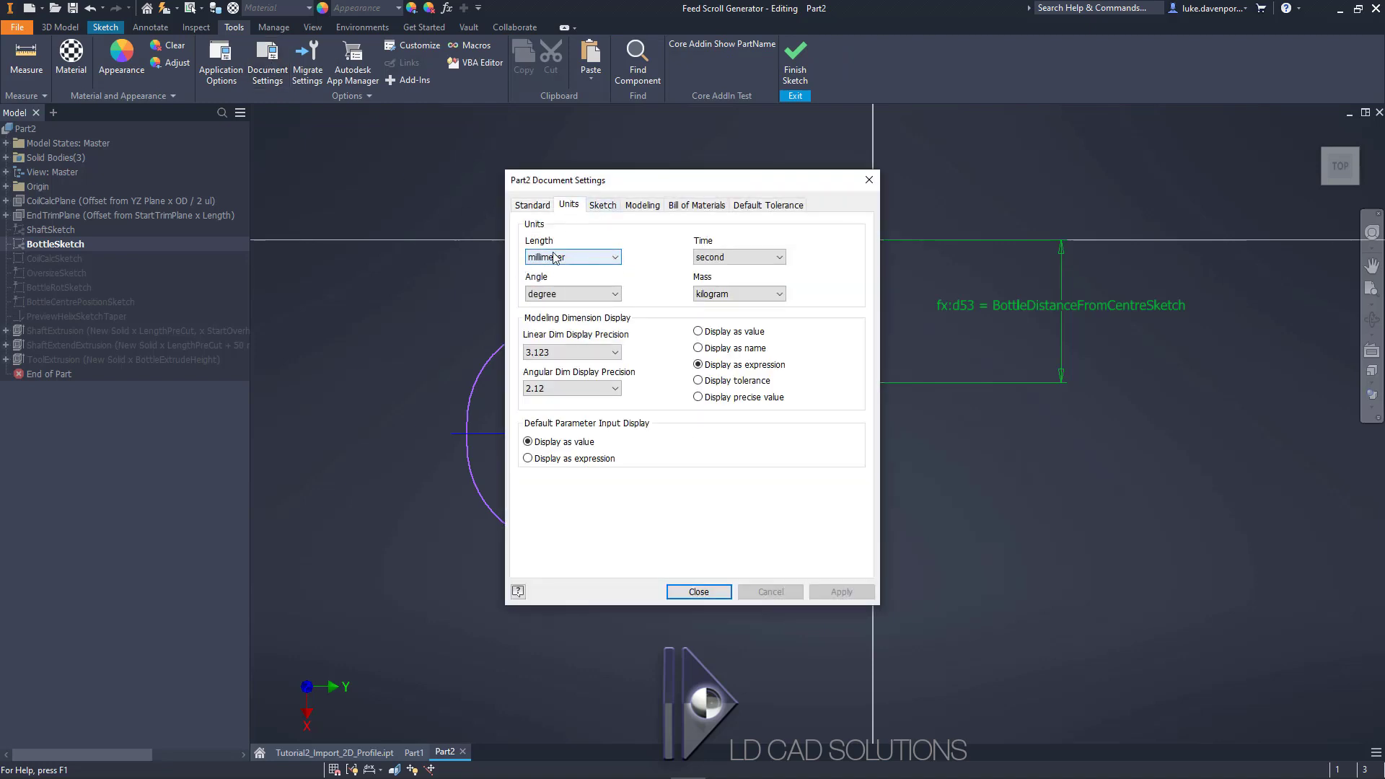
left_click(869, 181)
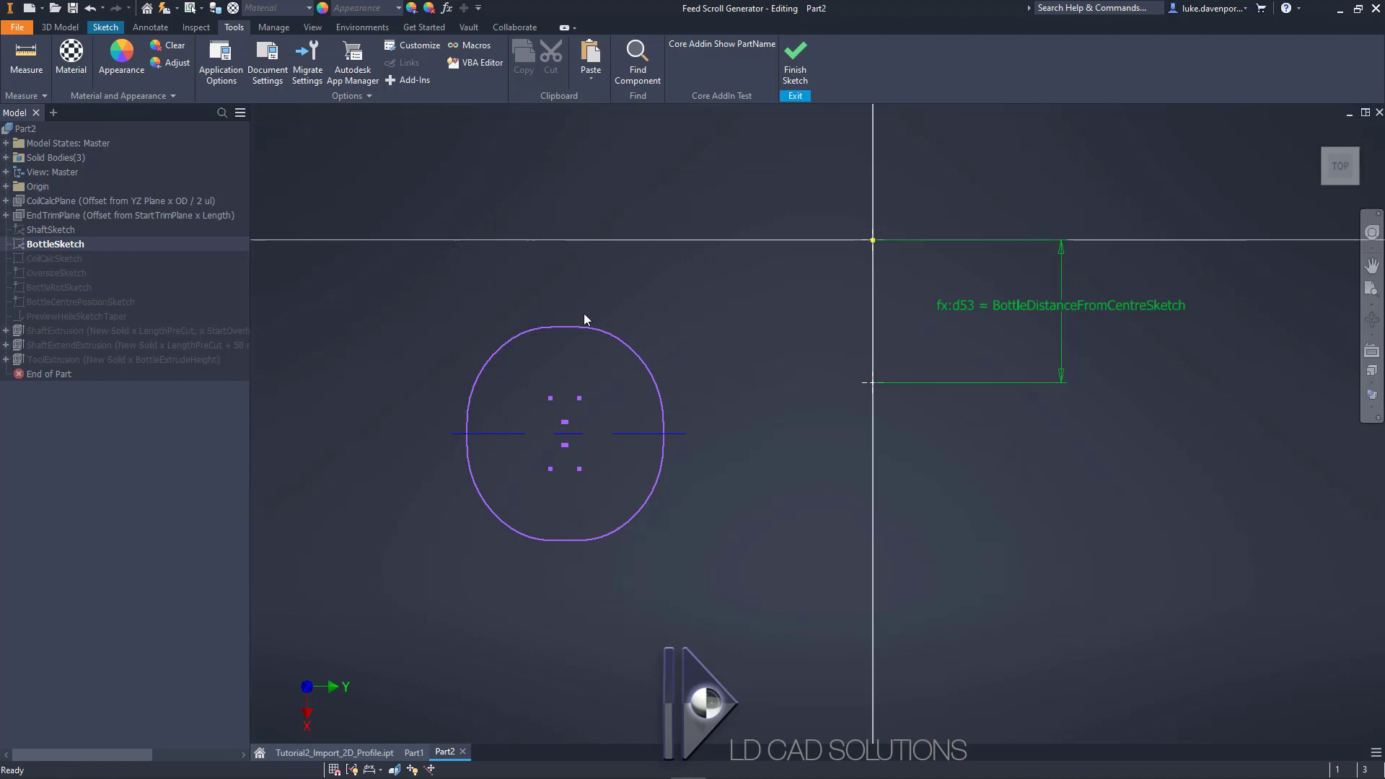
- Show the Sketch tools and switch new sketch lines to centerline style
left_click(109, 29)
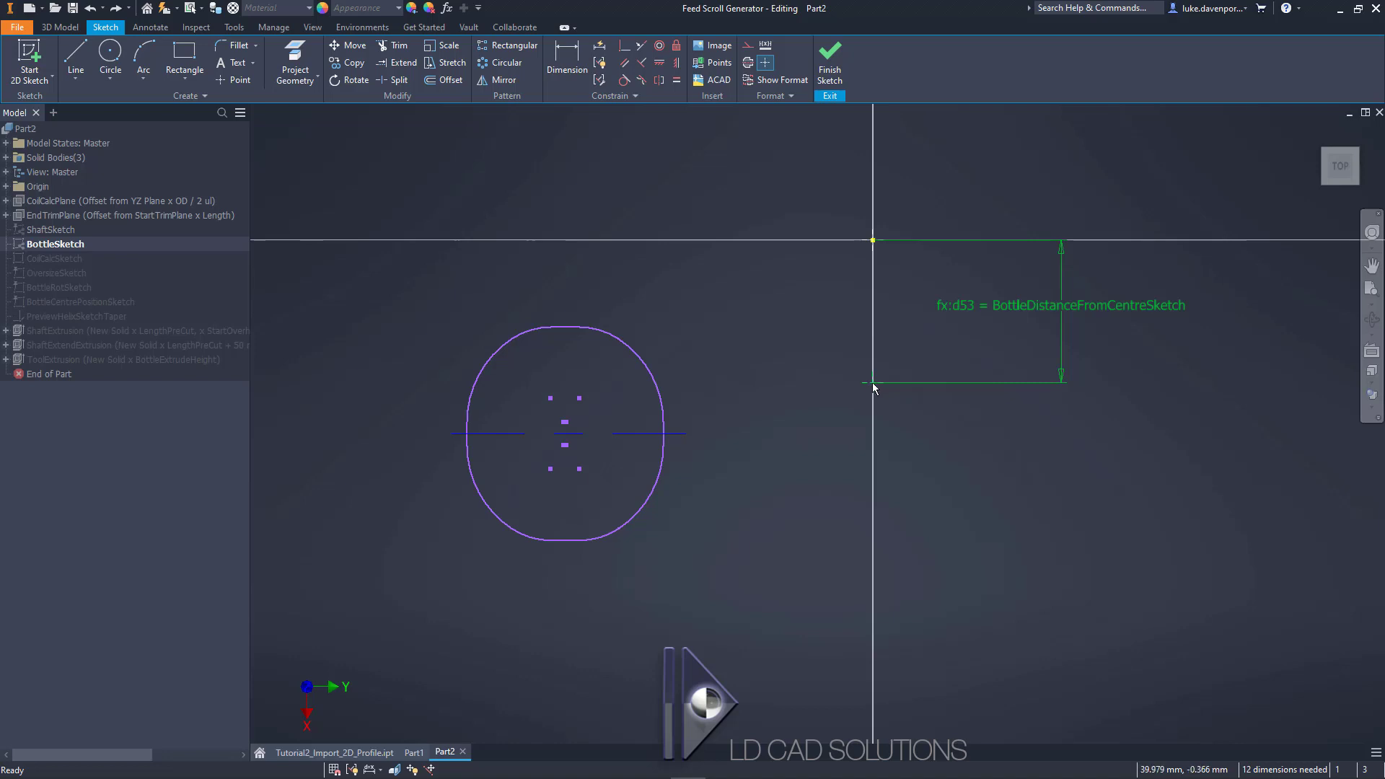
mouse_move(872, 388)
left_click(763, 62)
- Add the Layout panel to the Sketch ribbon
right_click(914, 61)
mouse_move(975, 90)
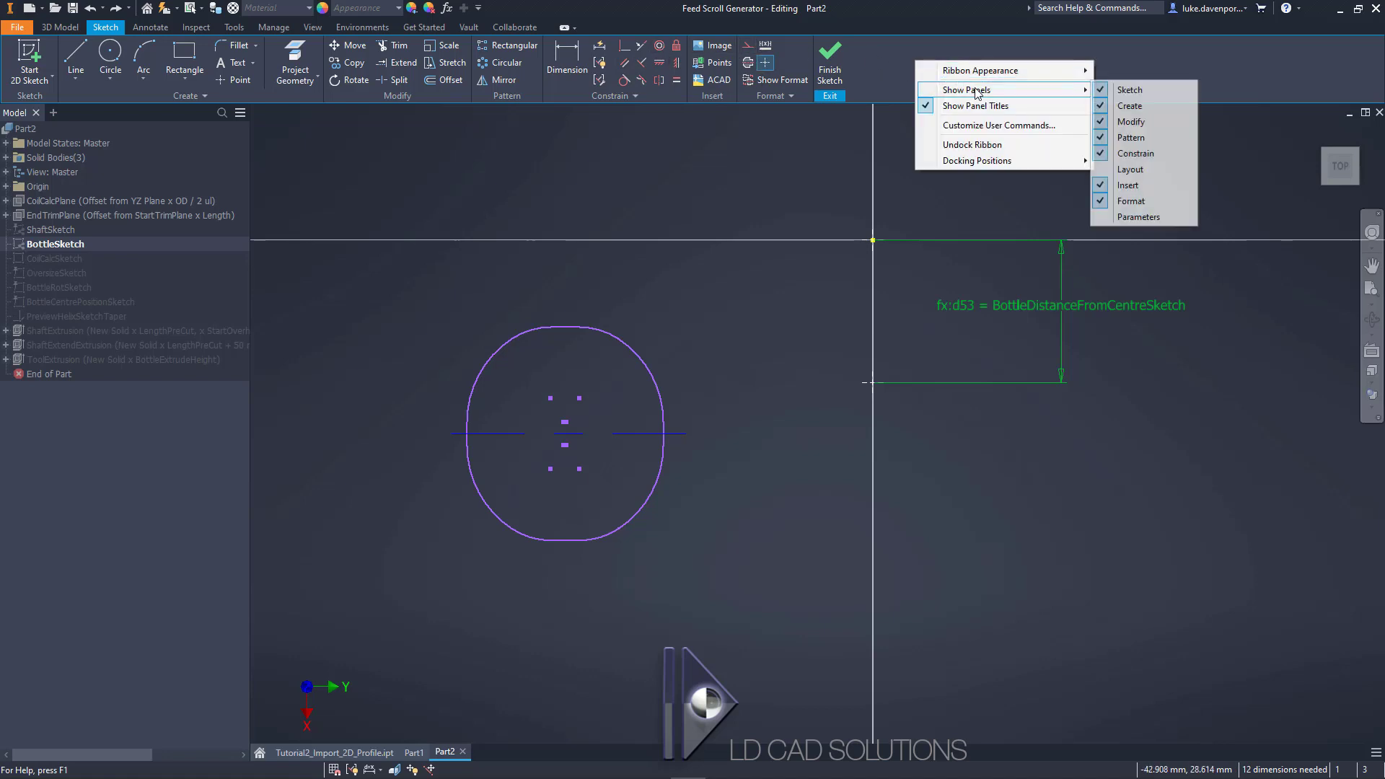
left_click(1147, 172)
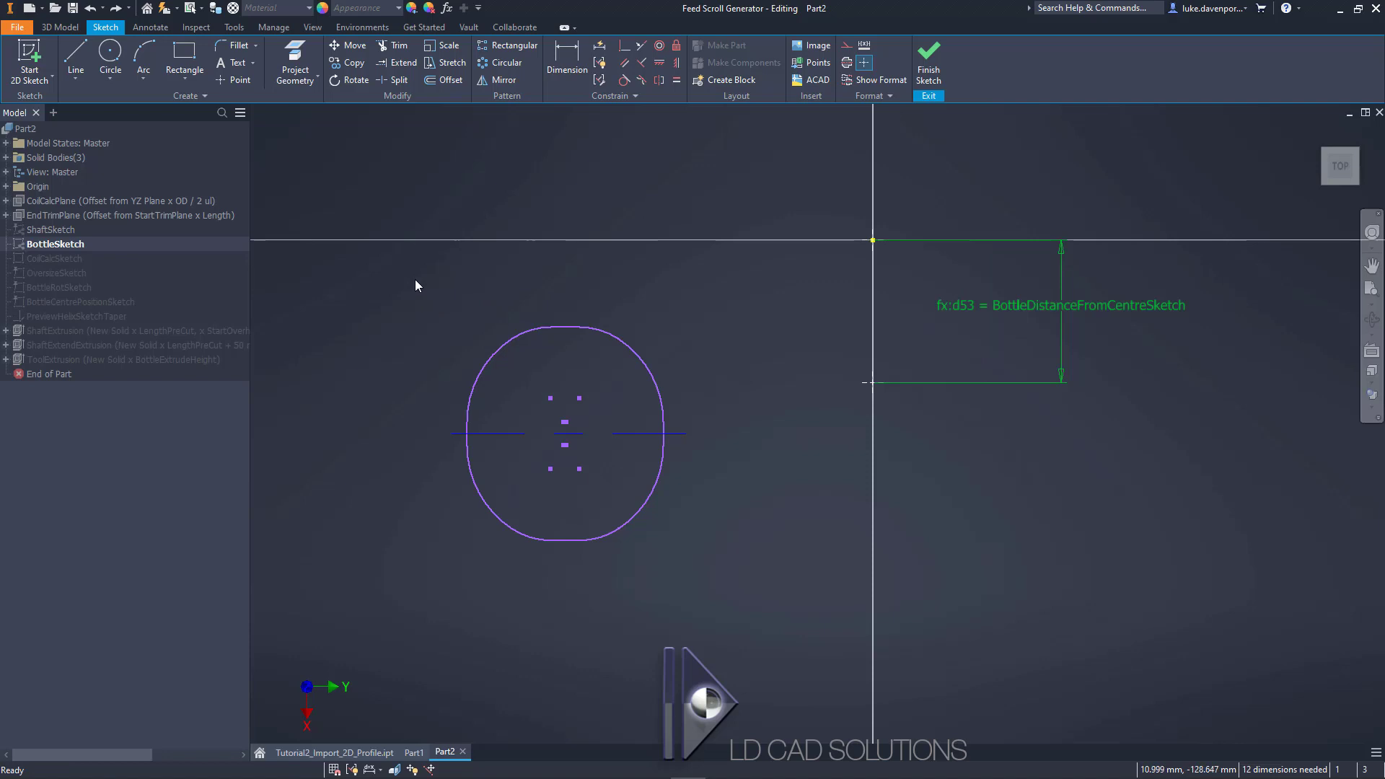
- Turn the whole bottle profile into sketch block Block1 and move it toward the horizontal axis
left_click_drag(404, 279, 743, 570)
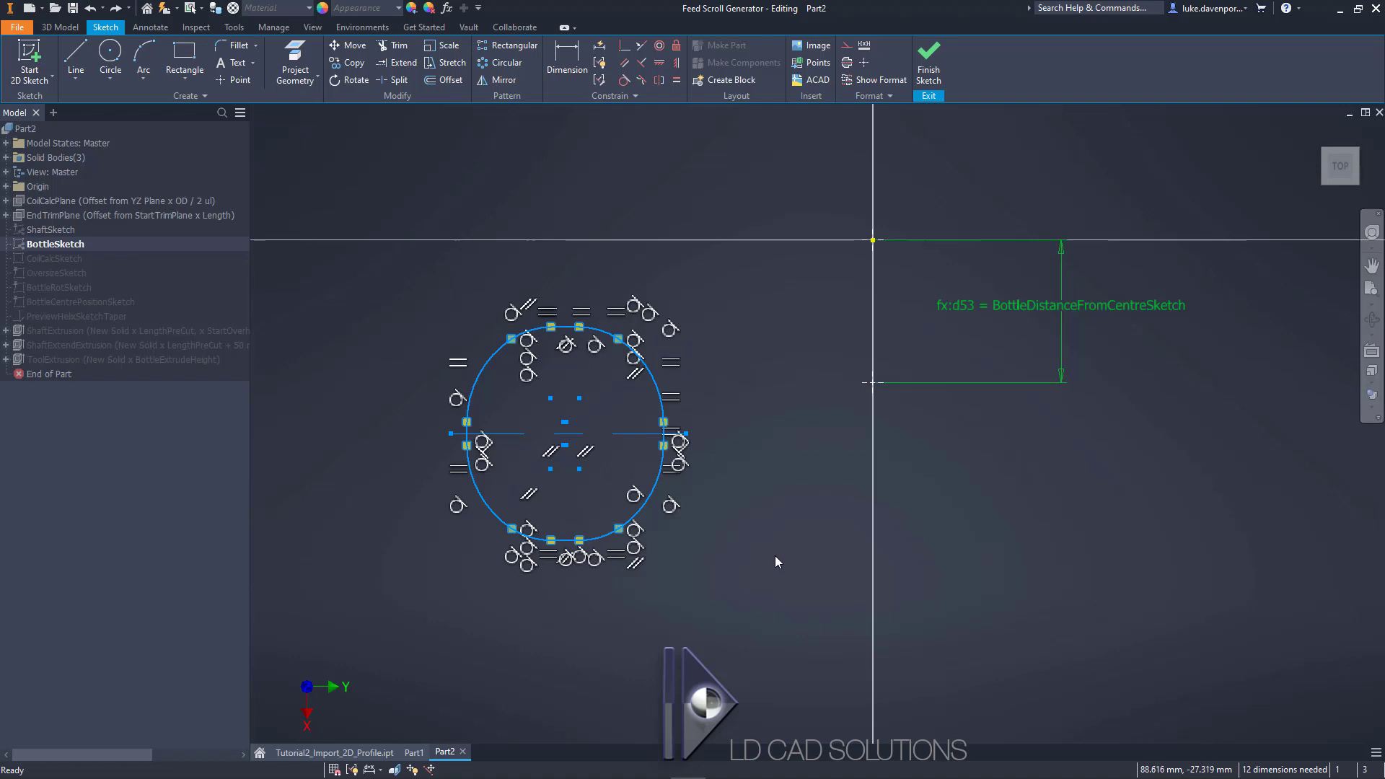
left_click(732, 86)
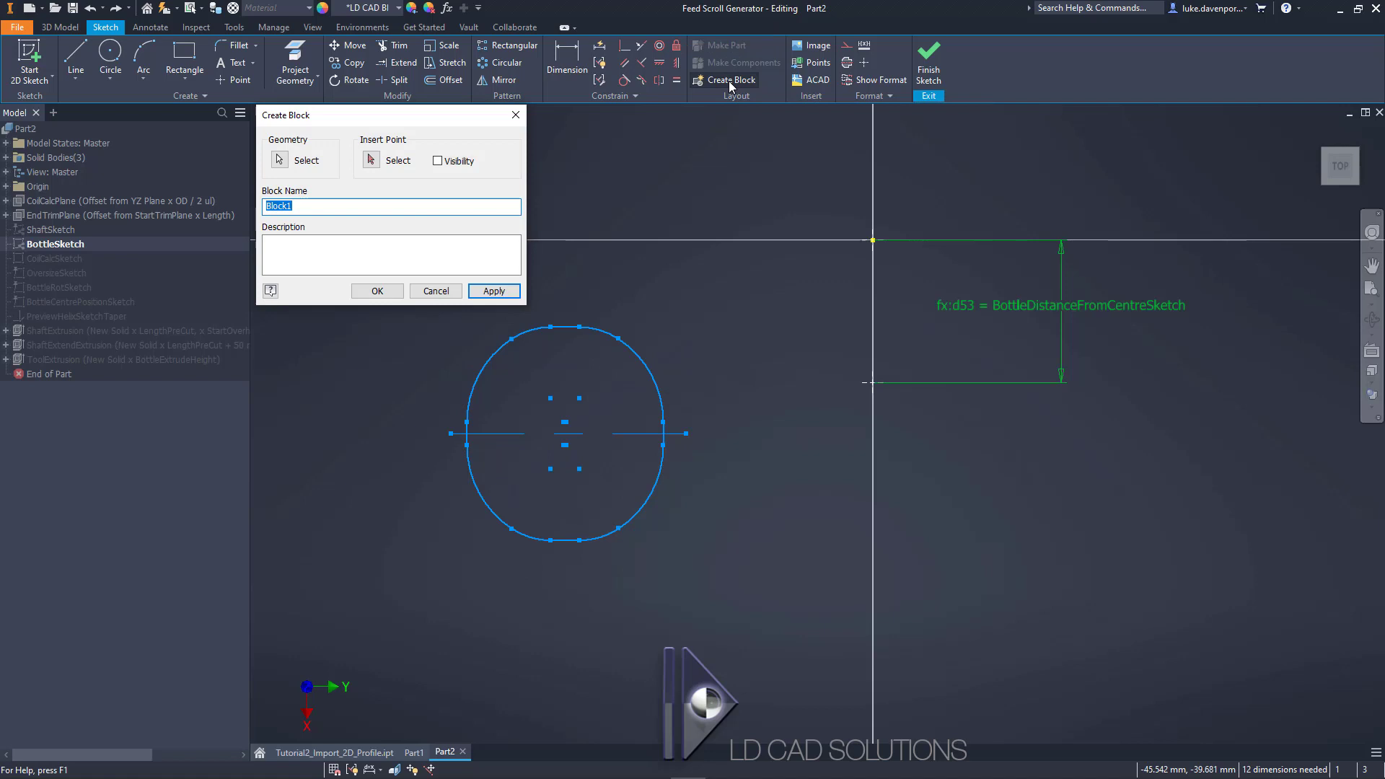
left_click_drag(415, 121, 885, 176)
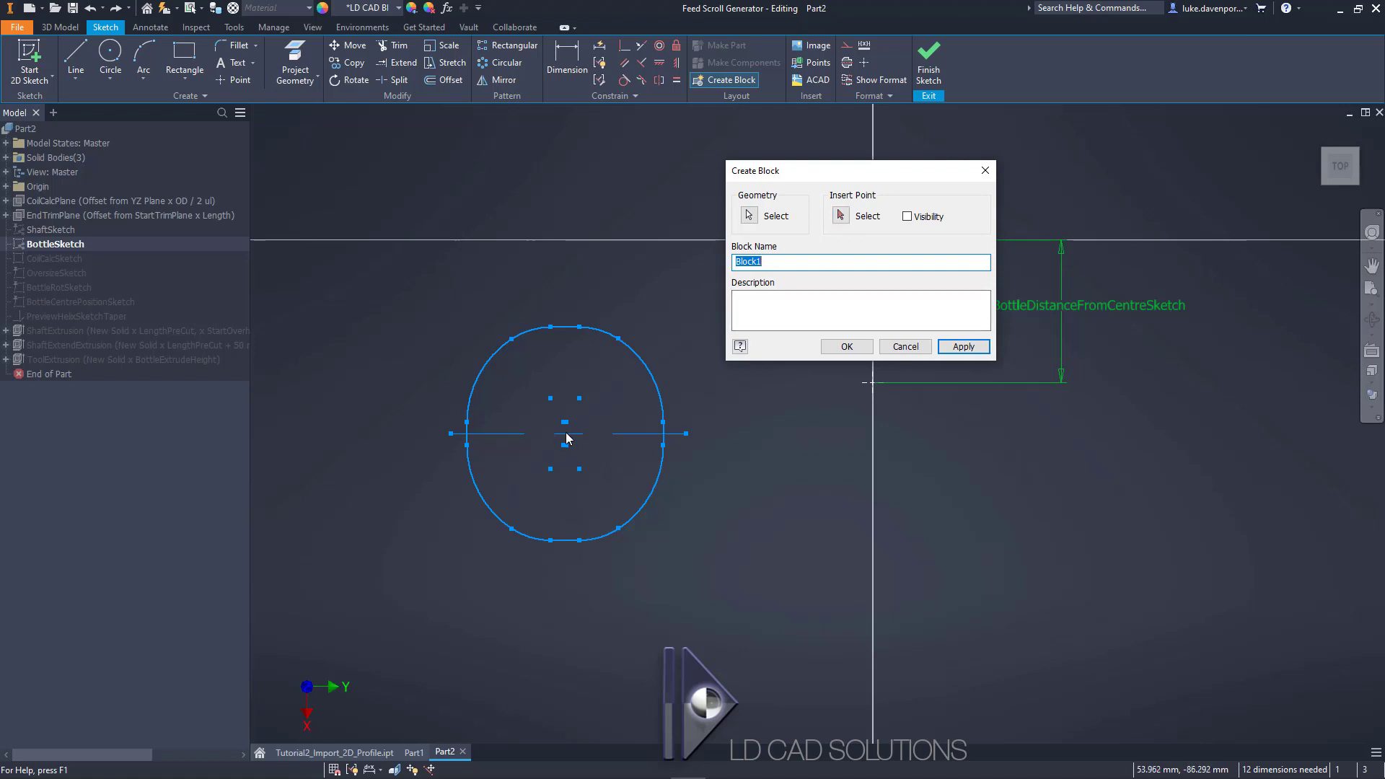
left_click(847, 347)
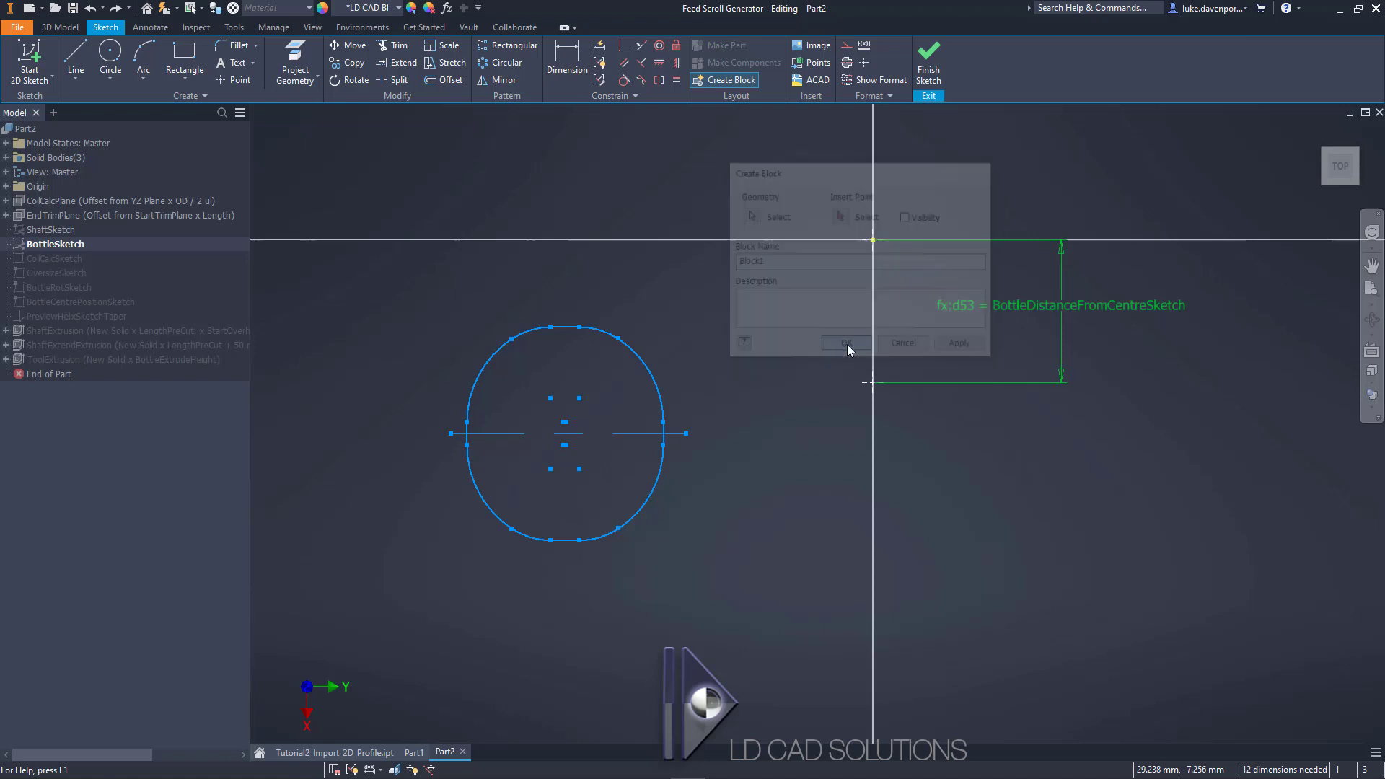
mouse_move(569, 429)
left_mouse_down()
mouse_move(637, 384)
mouse_move(724, 477)
mouse_move(619, 220)
mouse_move(632, 214)
mouse_move(764, 451)
mouse_move(679, 397)
left_mouse_up()
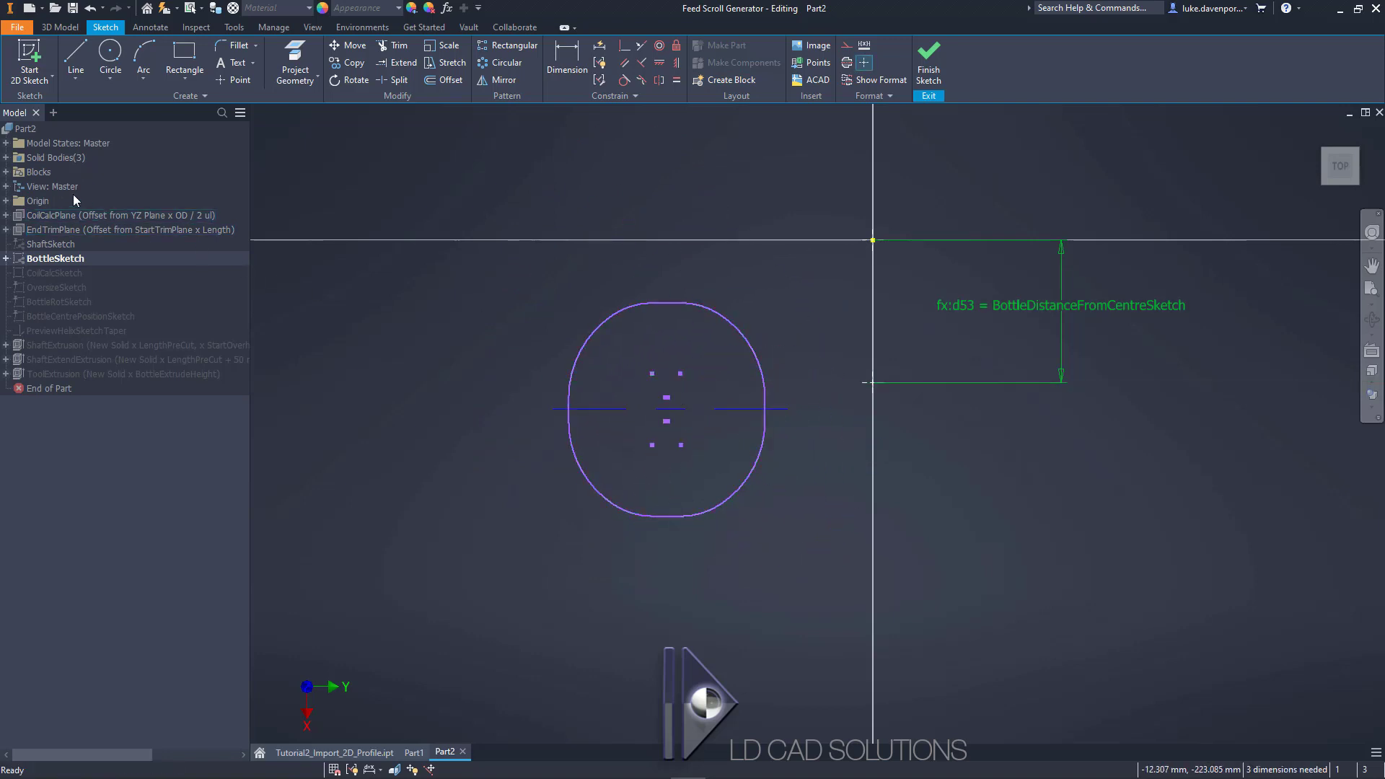
- Insert extra Block1 instances from the Blocks folder into the sketch
left_click(6, 171)
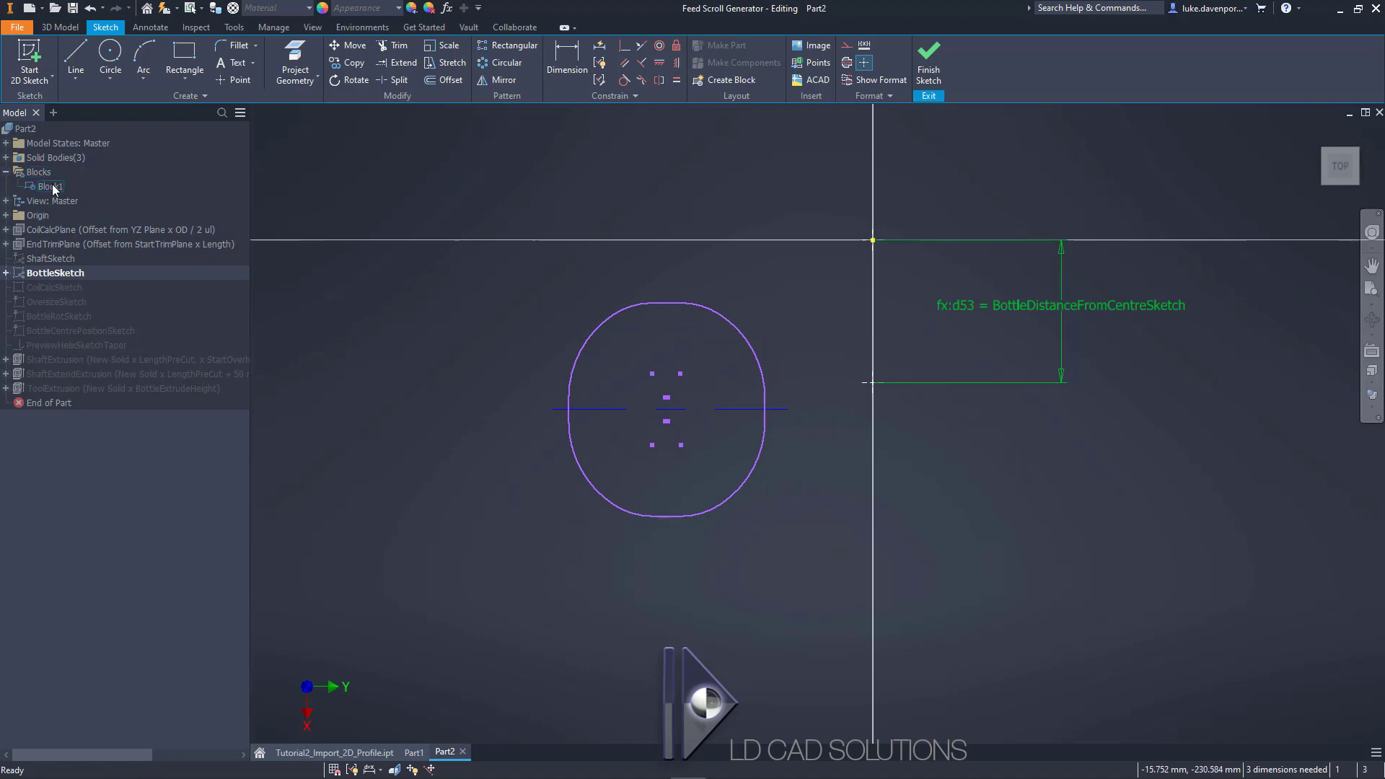
left_click_drag(47, 187, 410, 200)
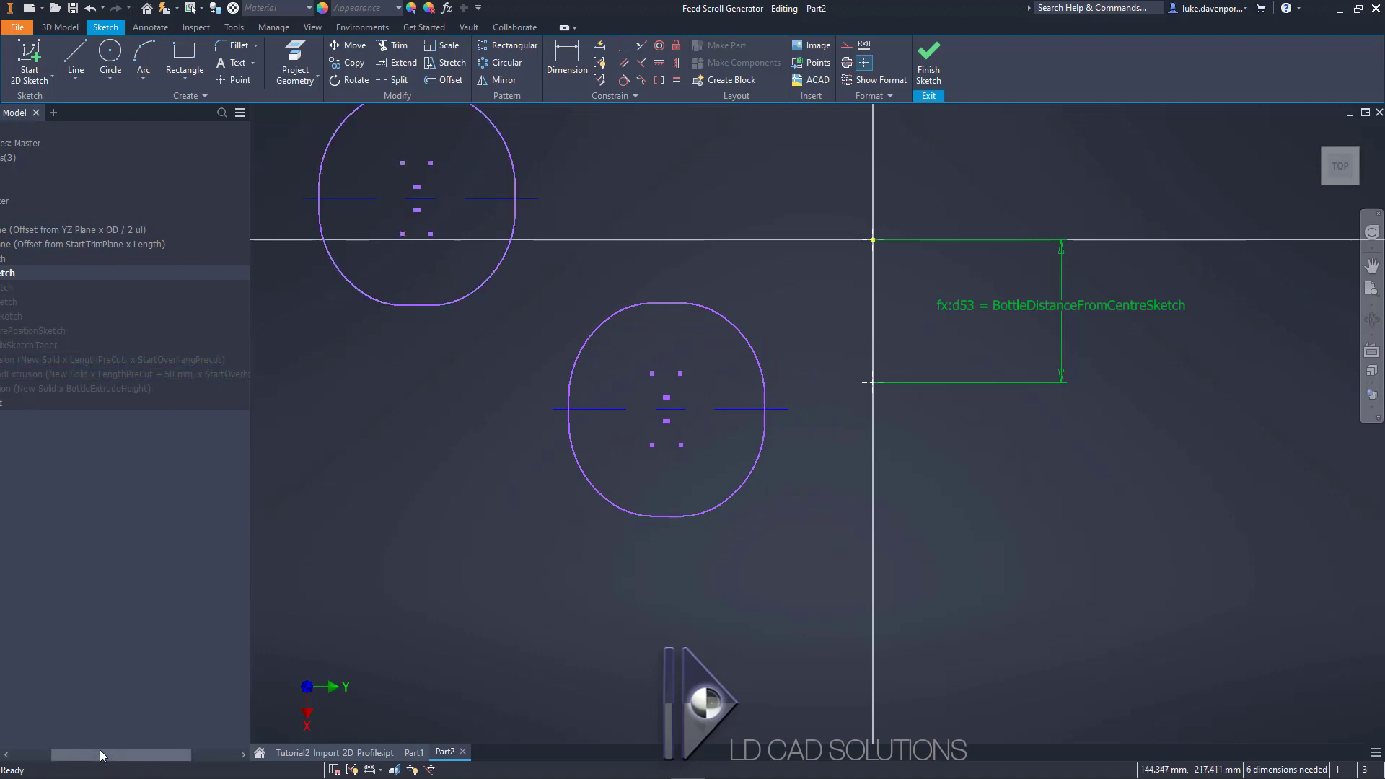
left_click_drag(100, 754, 61, 754)
left_click_drag(47, 187, 407, 397)
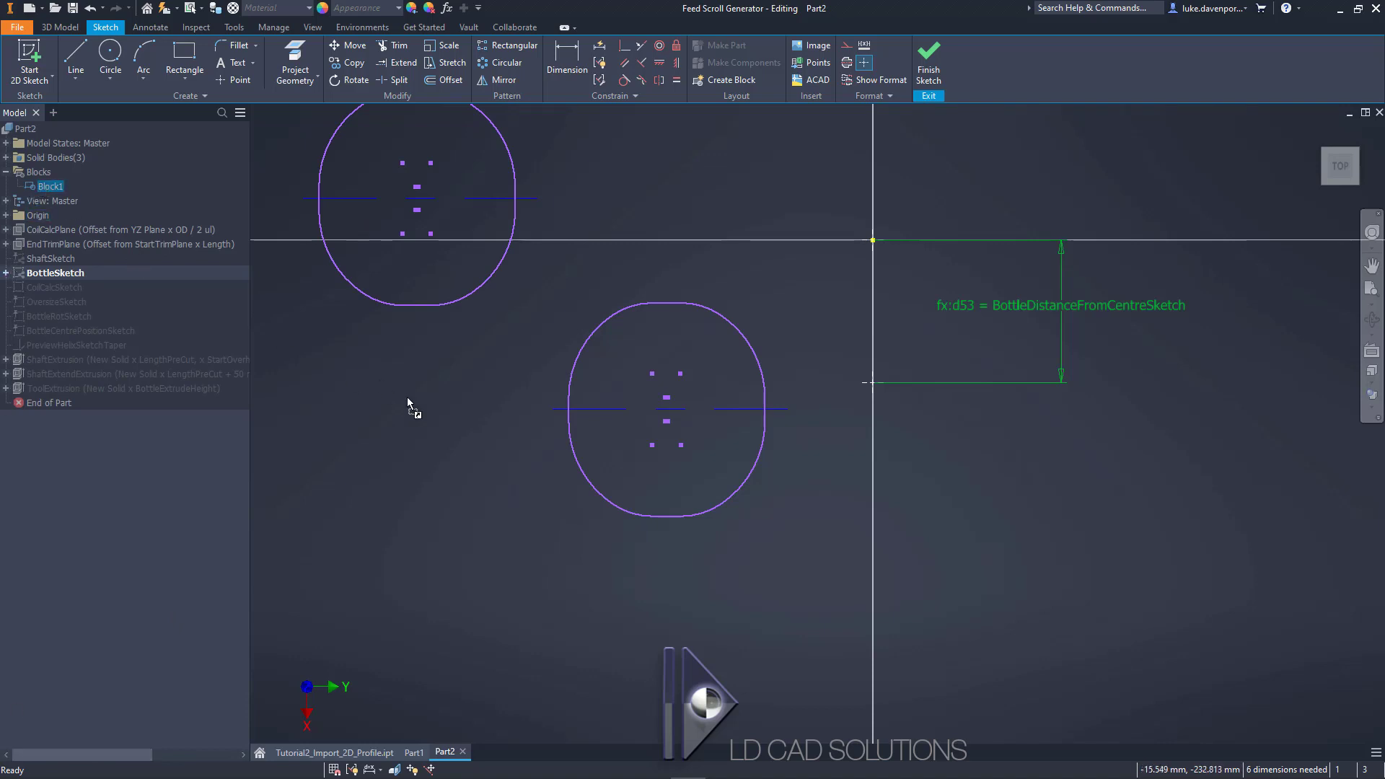
left_click_drag(457, 507, 457, 507)
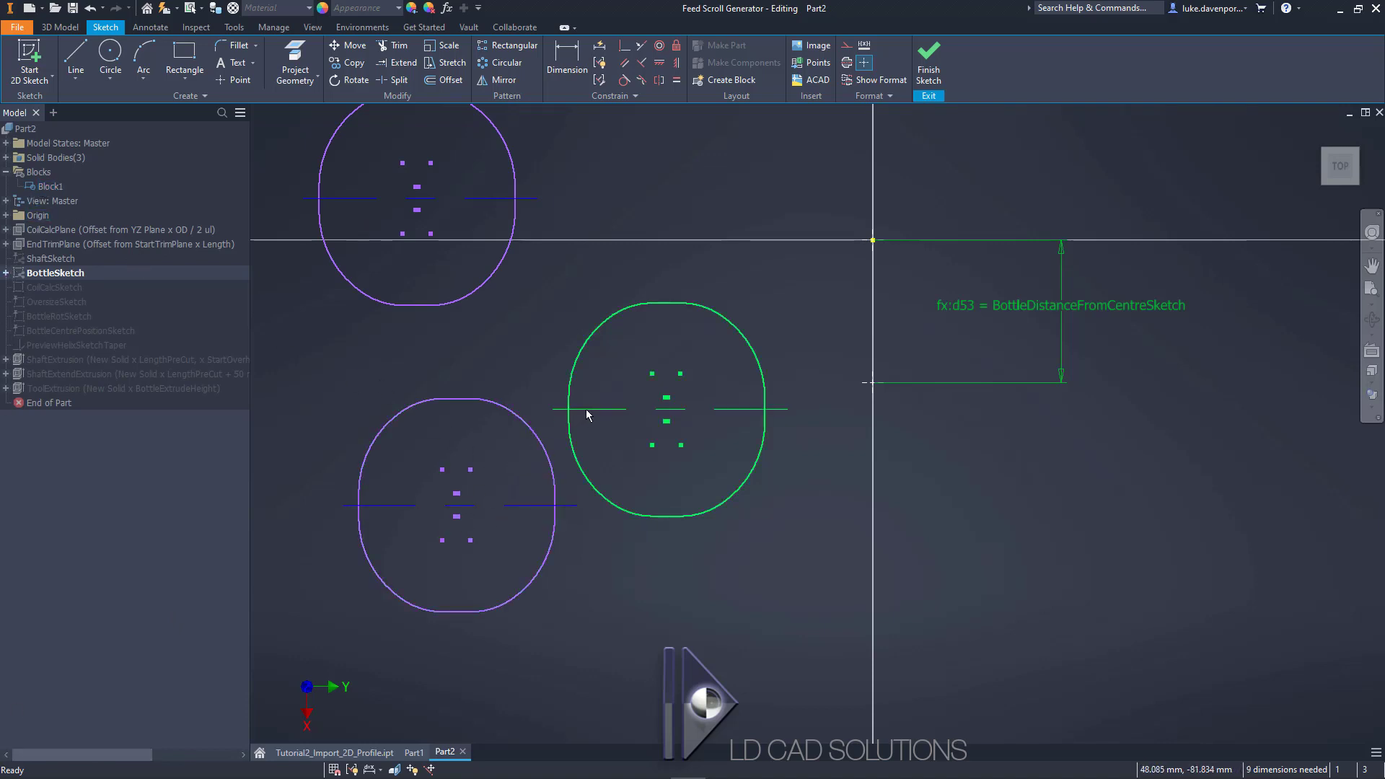
- Delete the middle and top Block1 copies and move the remaining one toward the dimension's lower endpoint
left_click(638, 306)
key("Delete")
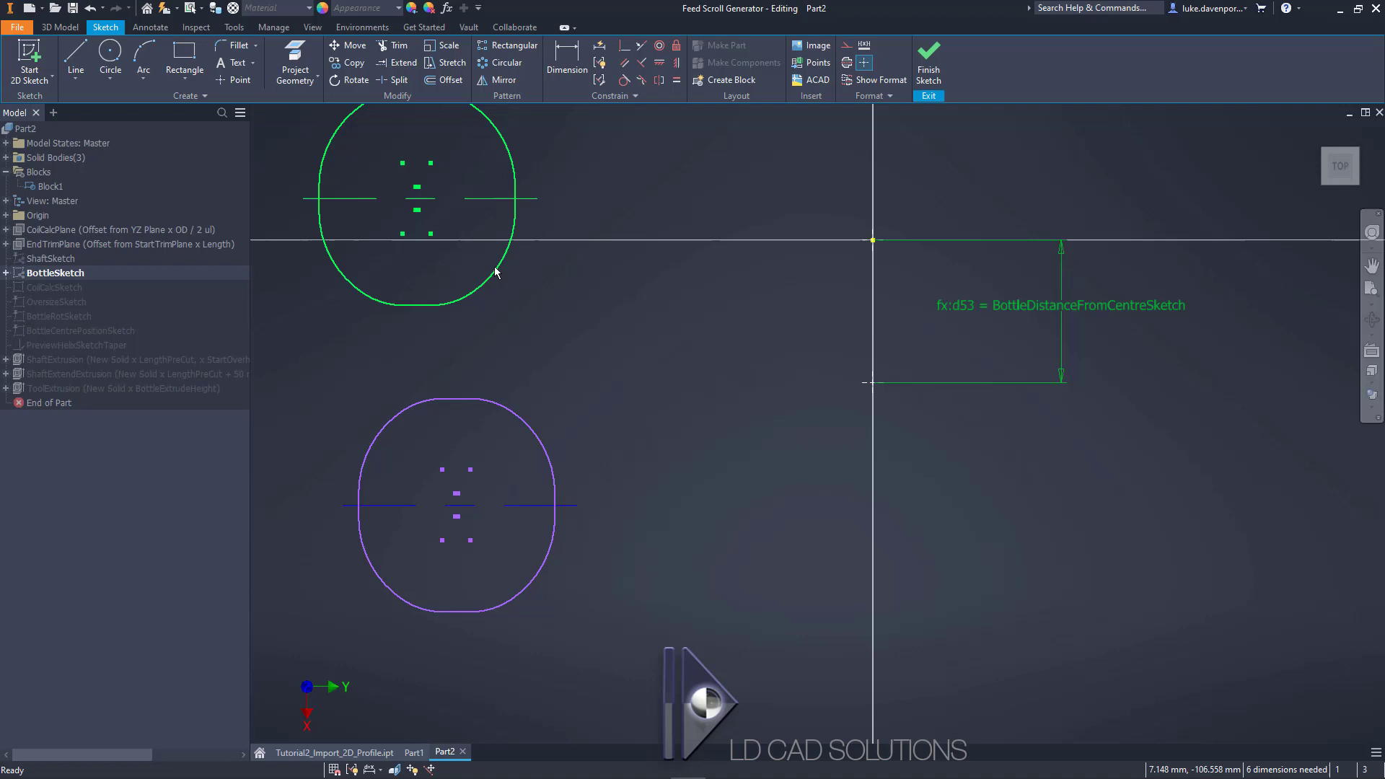
left_click(493, 279)
key("Delete")
mouse_move(458, 509)
left_mouse_down()
mouse_move(768, 395)
mouse_move(882, 377)
mouse_move(839, 408)
mouse_move(799, 377)
mouse_move(717, 384)
left_mouse_up()
- Place the bottle block and make its centre coincident with the dimension's lower endpoint
left_click(827, 417)
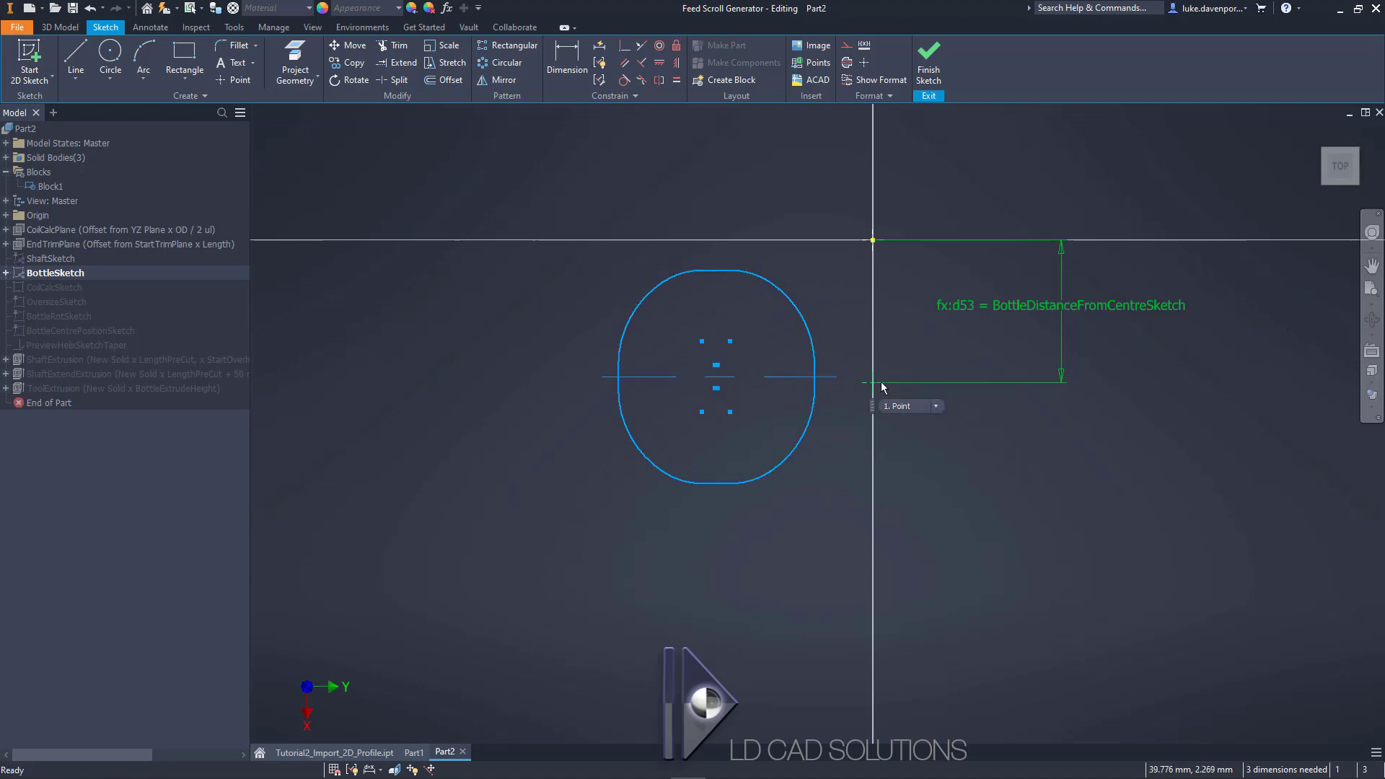
left_click(626, 50)
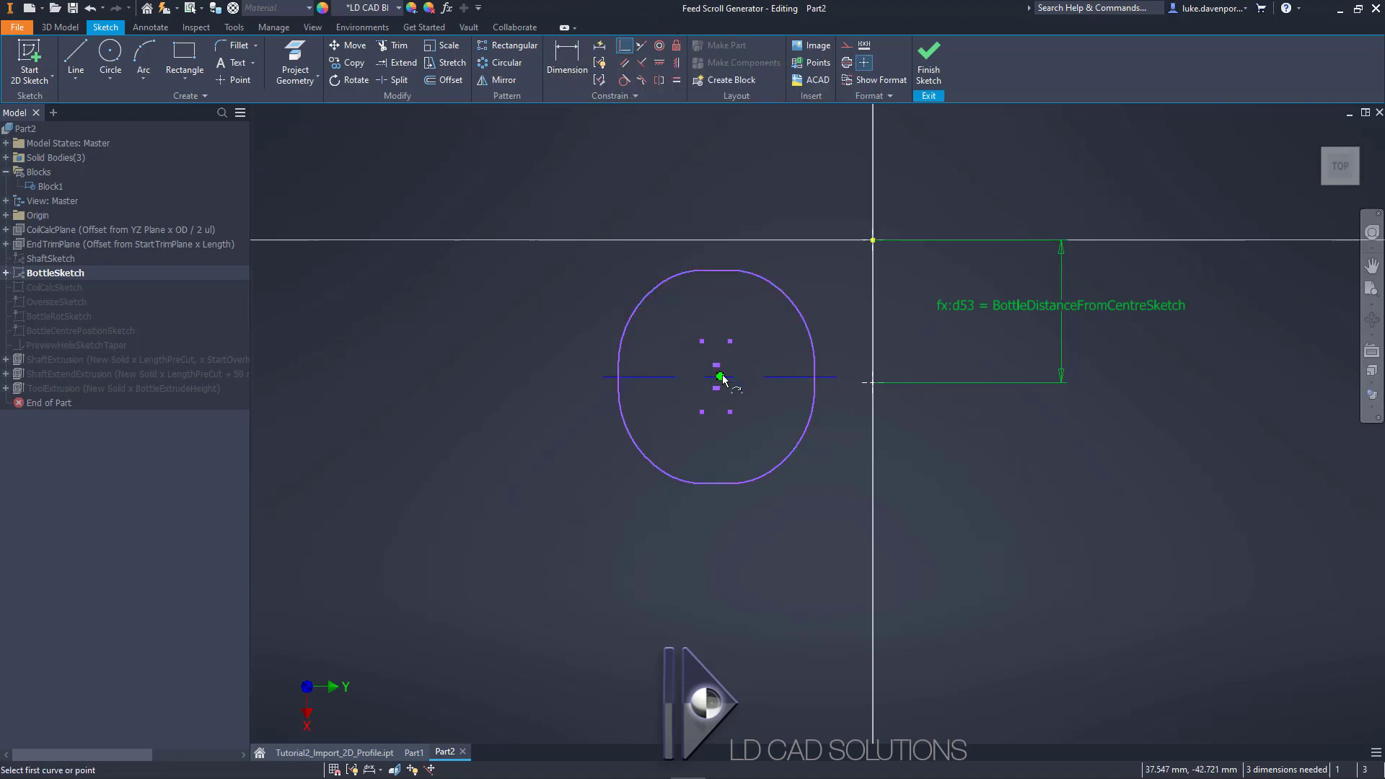
left_click(667, 378)
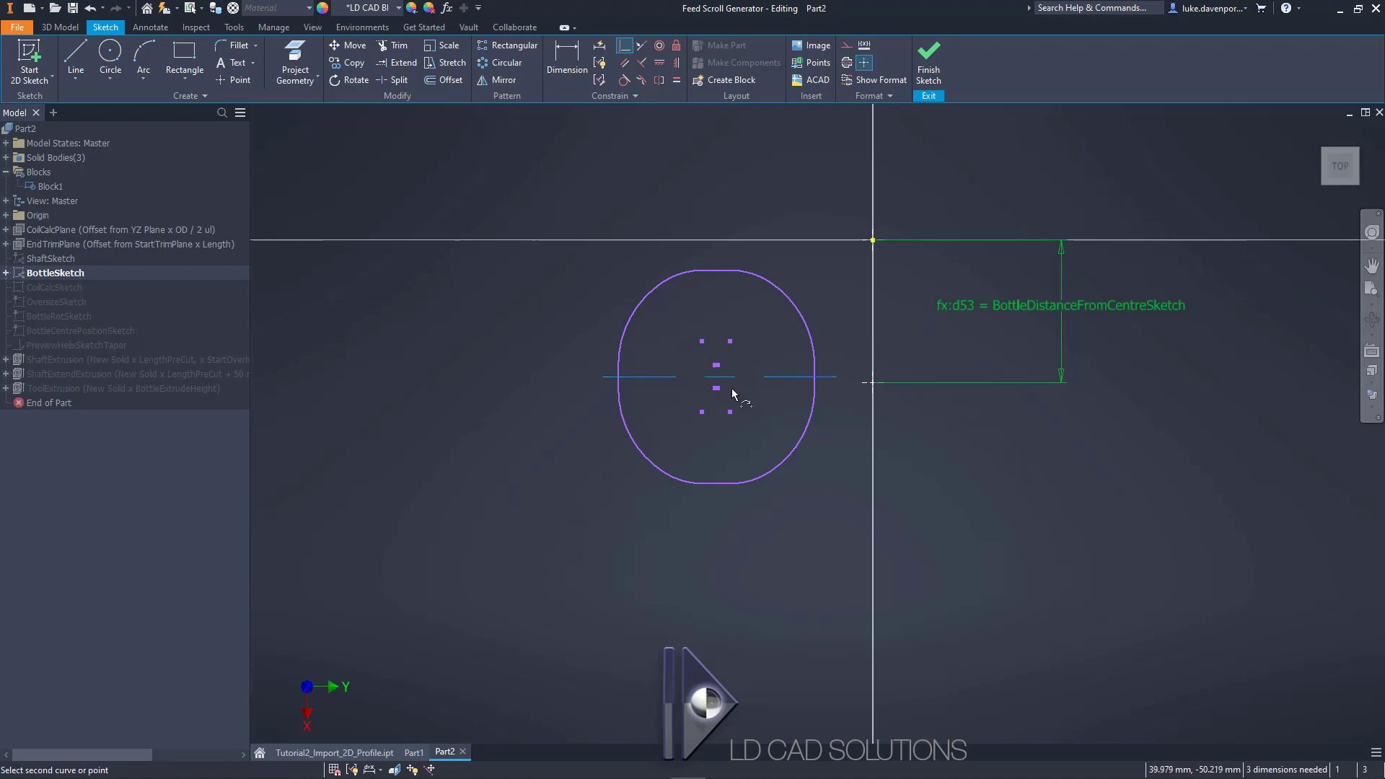
left_click(871, 382)
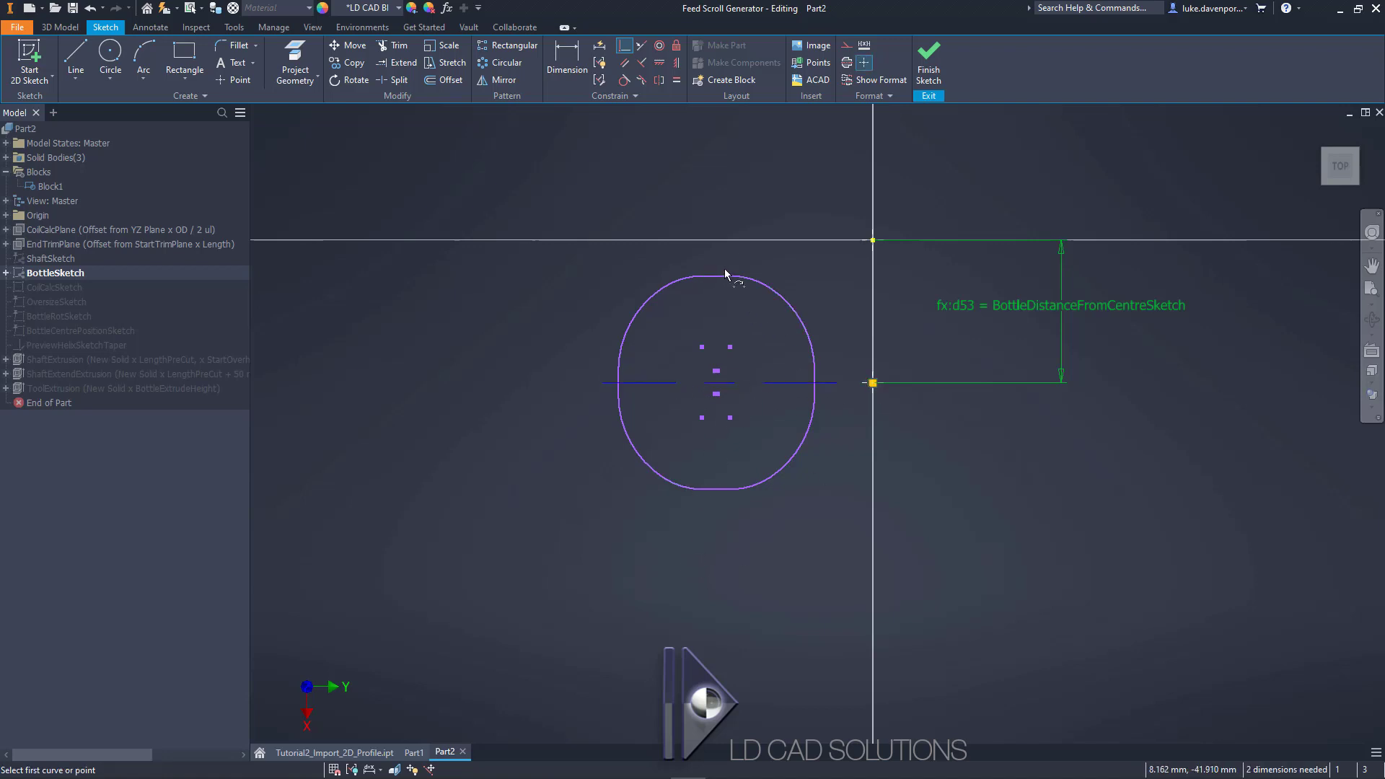
middle_click_drag(725, 310, 726, 314)
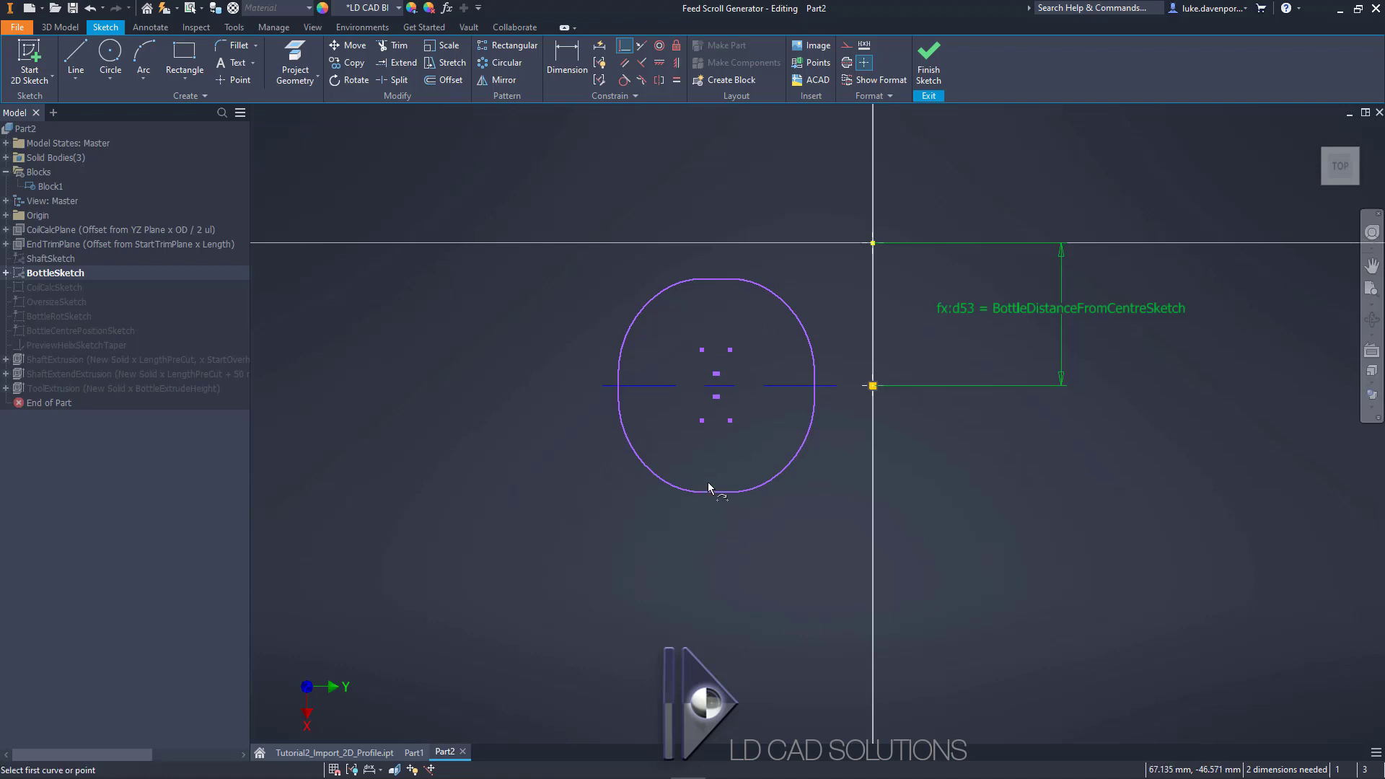
- Edit Block1 and add a vertical construction line spanning the bottle's 59.945 mm height
right_click(721, 279)
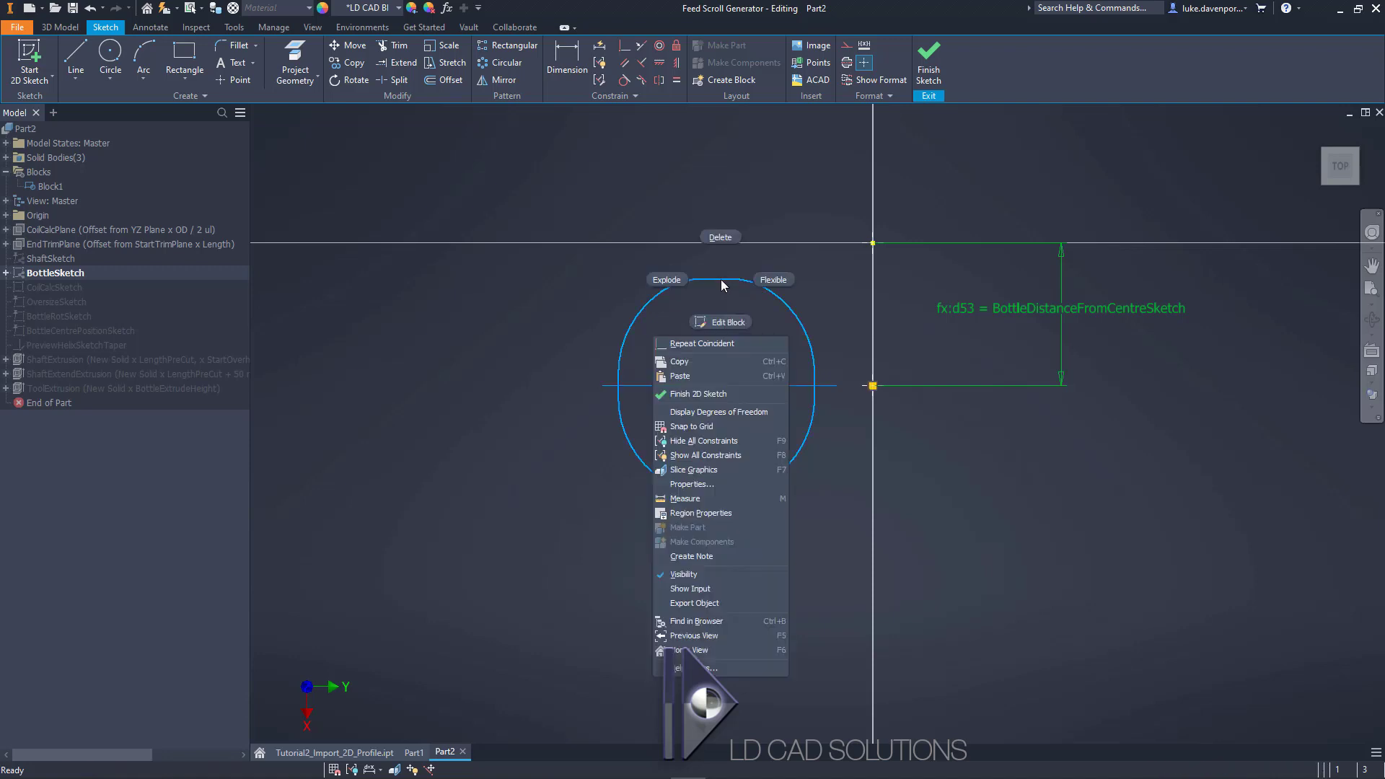
left_click(726, 322)
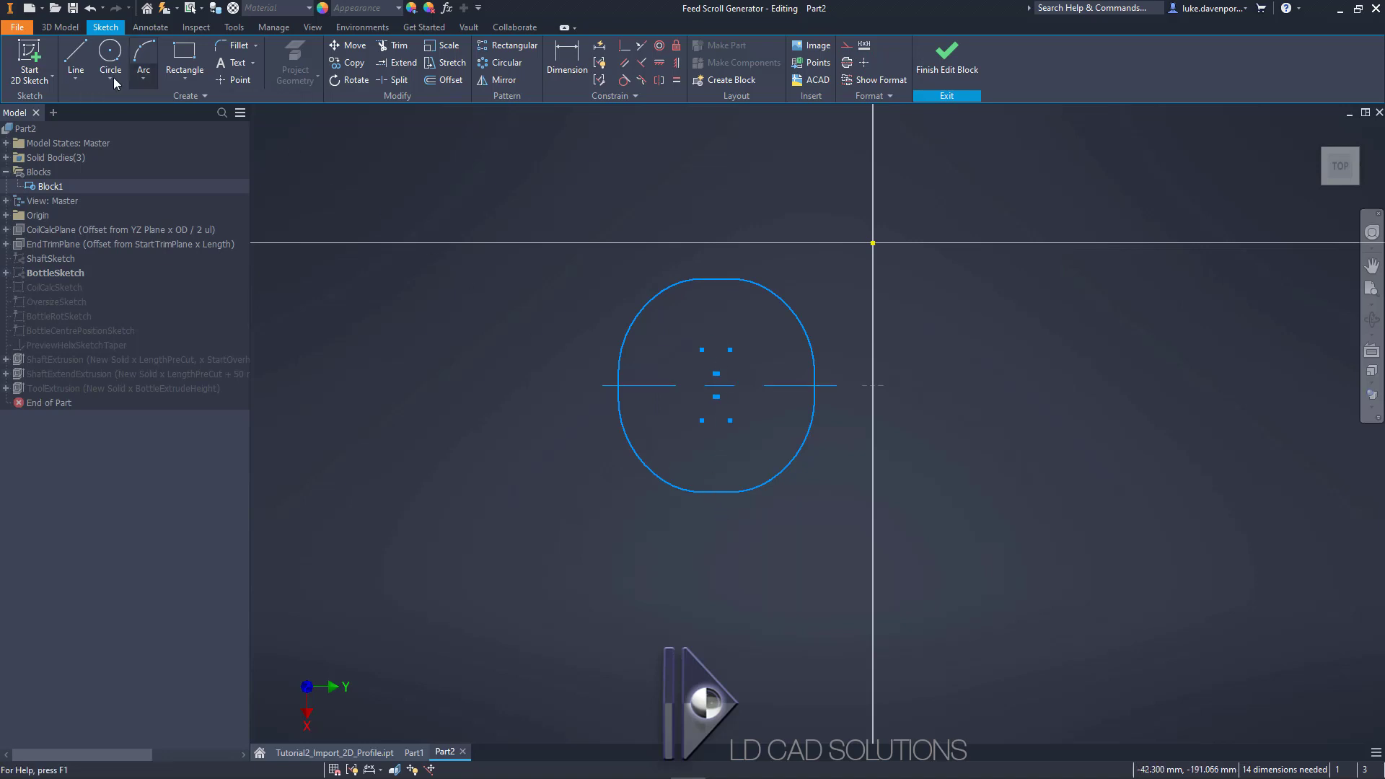
left_click(75, 49)
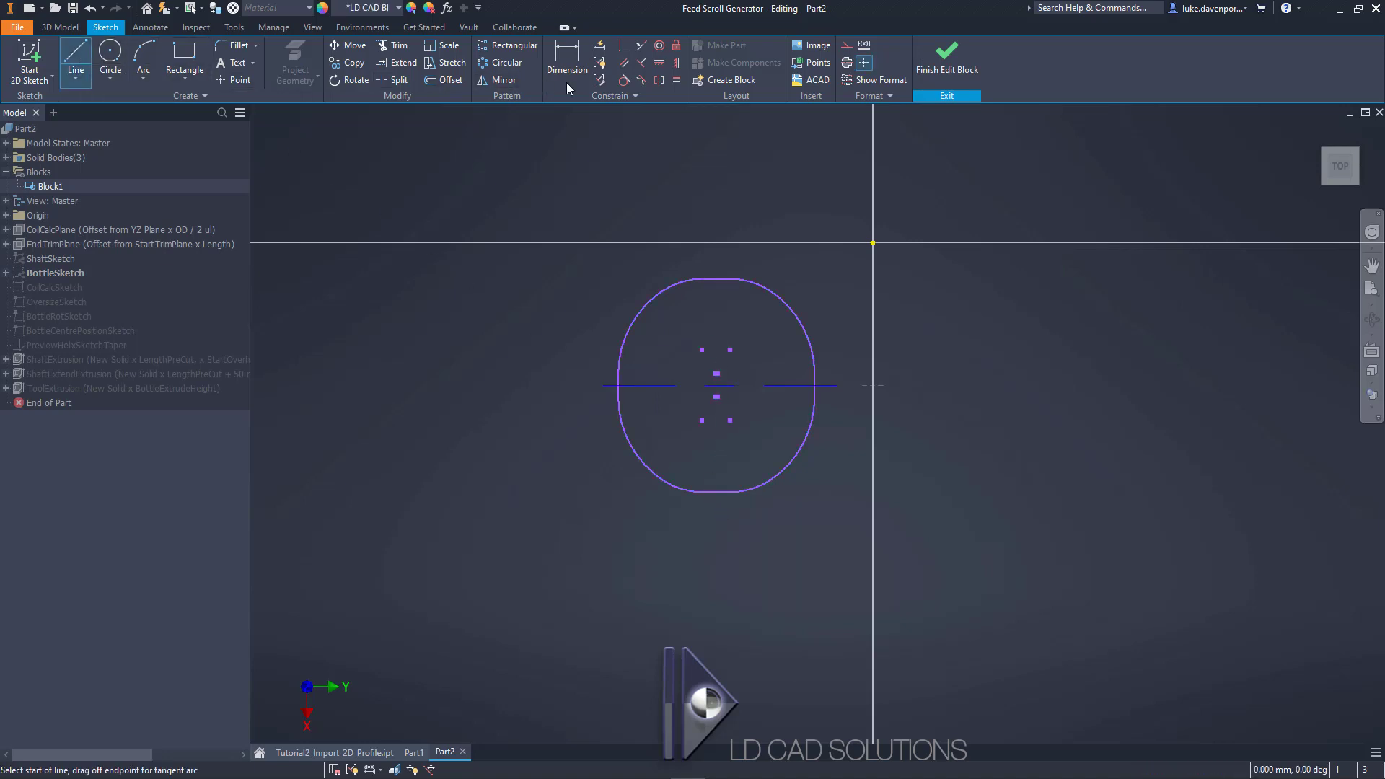
left_click(848, 44)
left_click(716, 279)
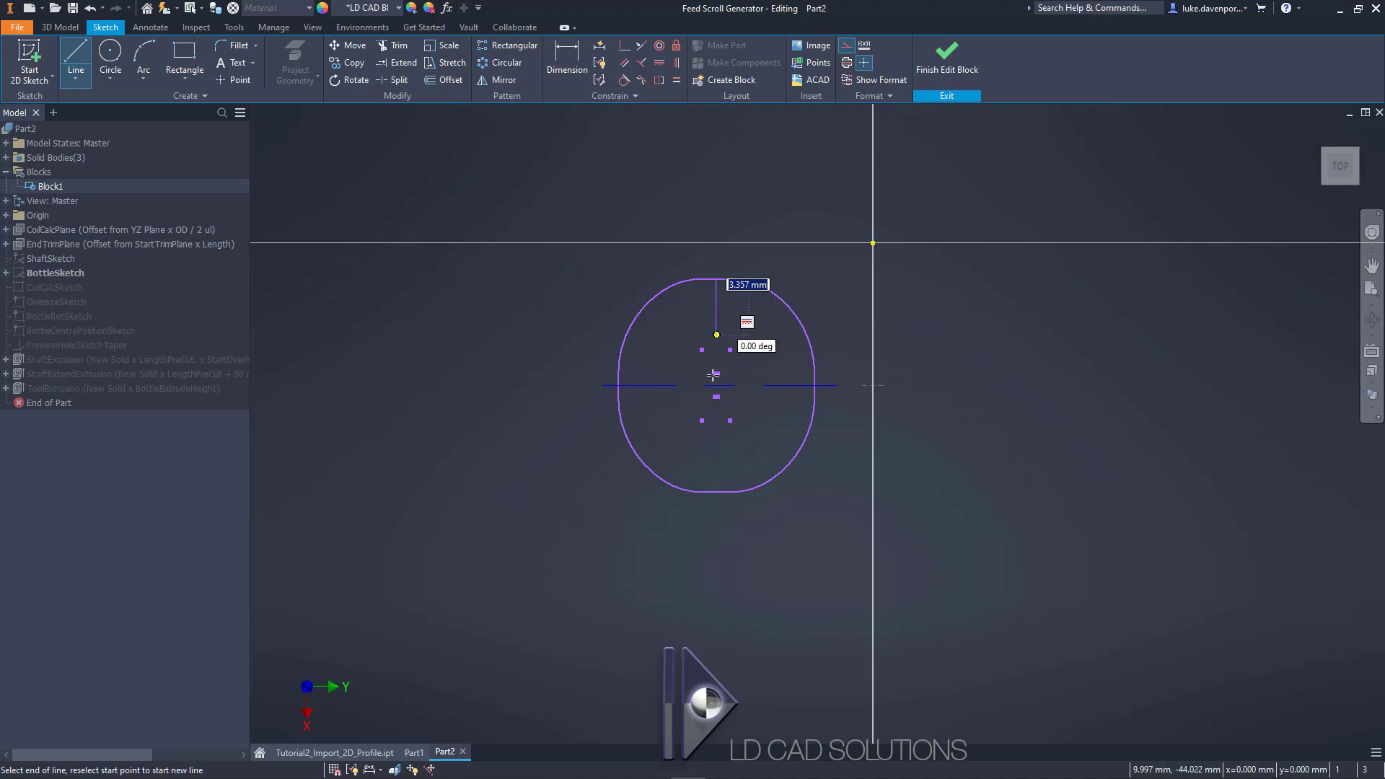
double_click(716, 491)
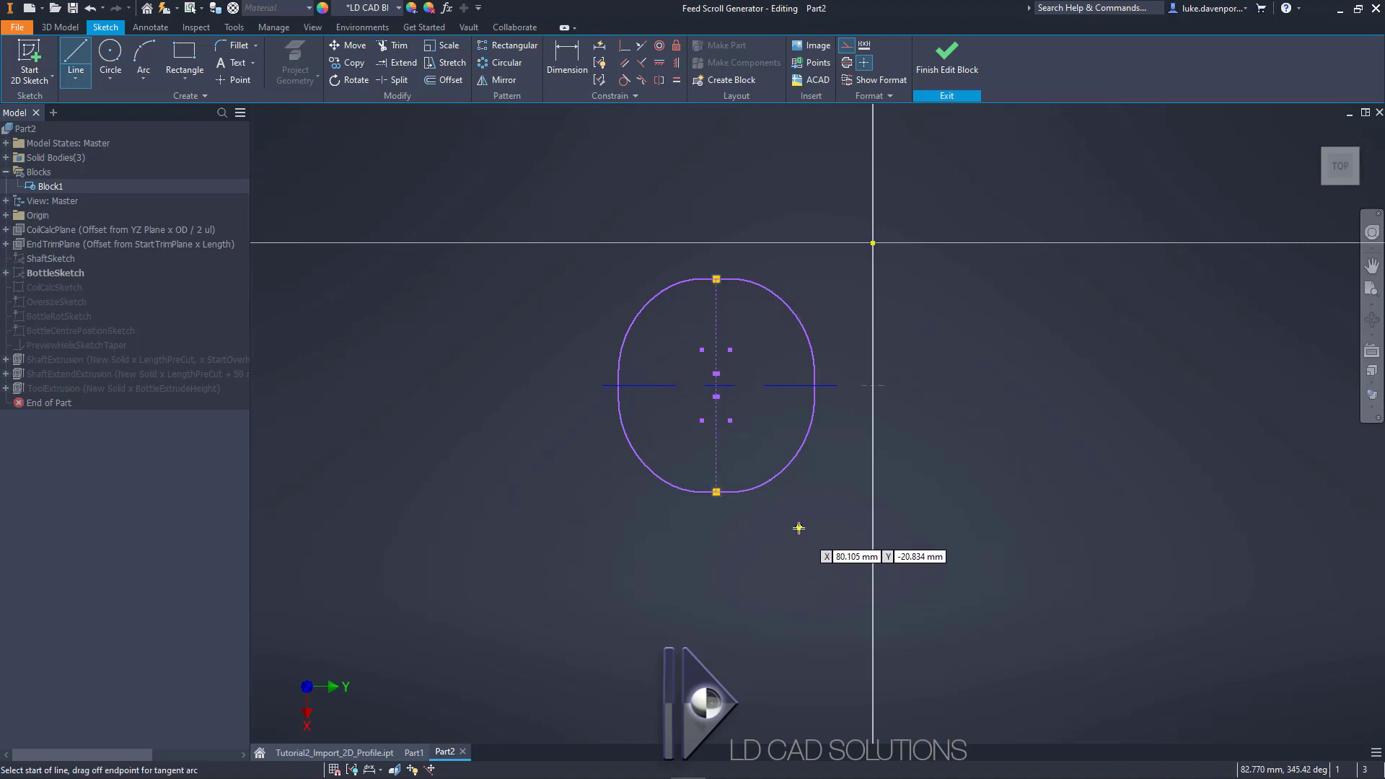
key("Escape")
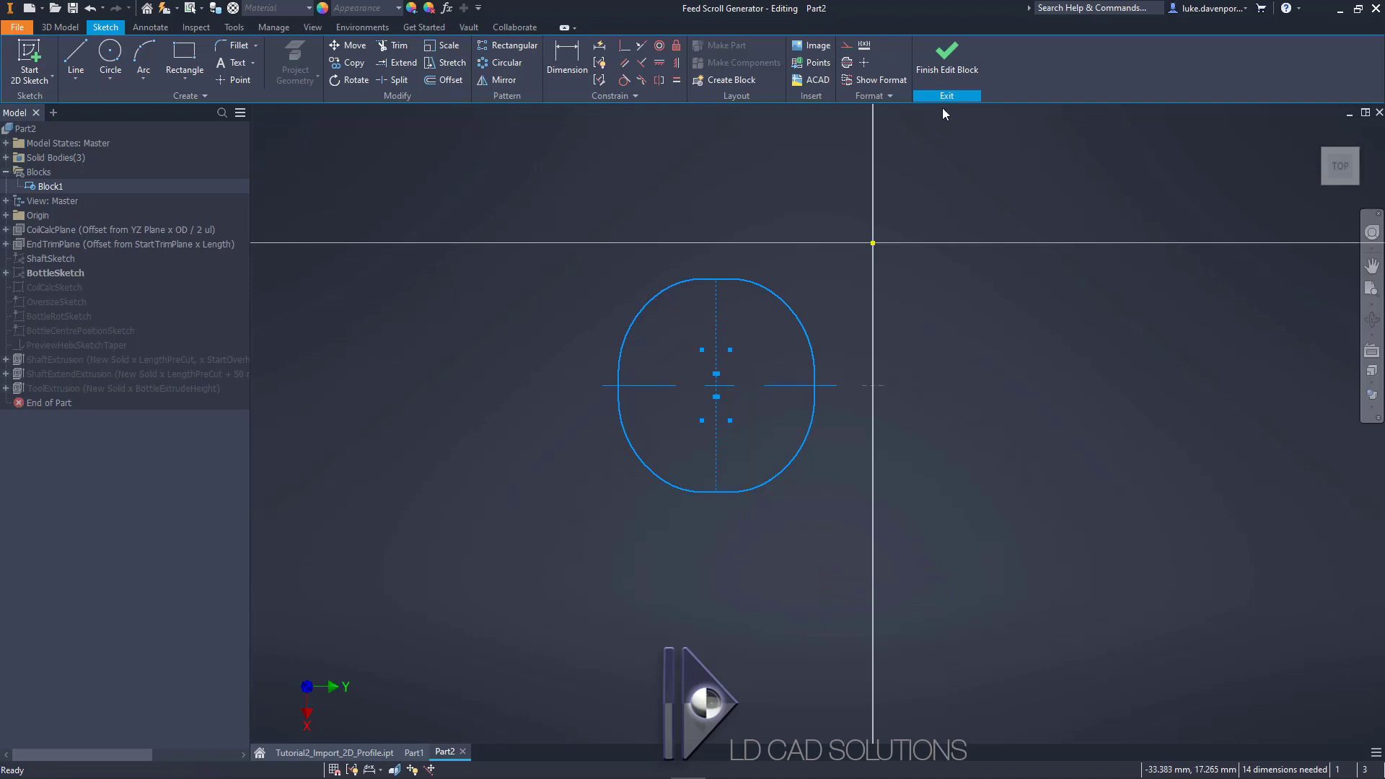
left_click(949, 70)
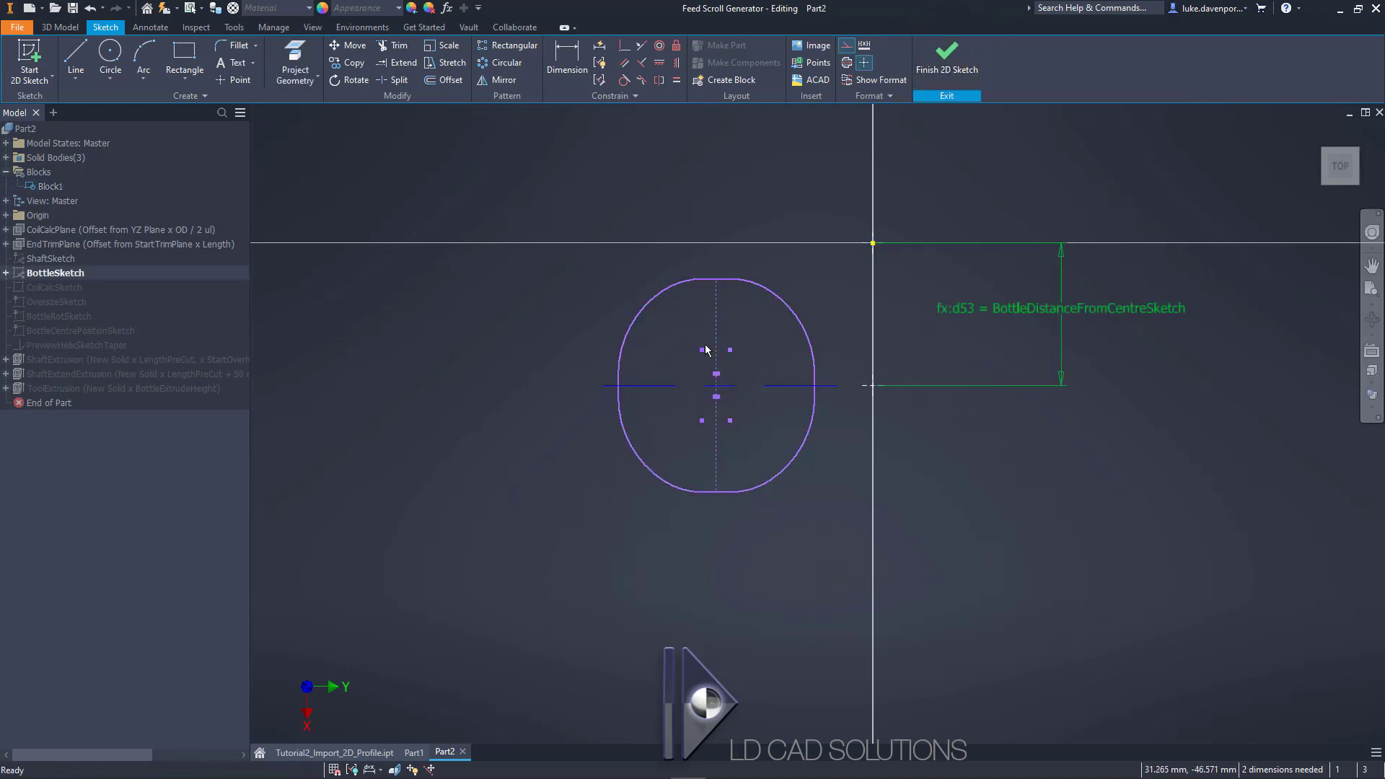
- Make the bottle block coincident with the dimension endpoint, then drag it to show it rotates freely
left_click(624, 49)
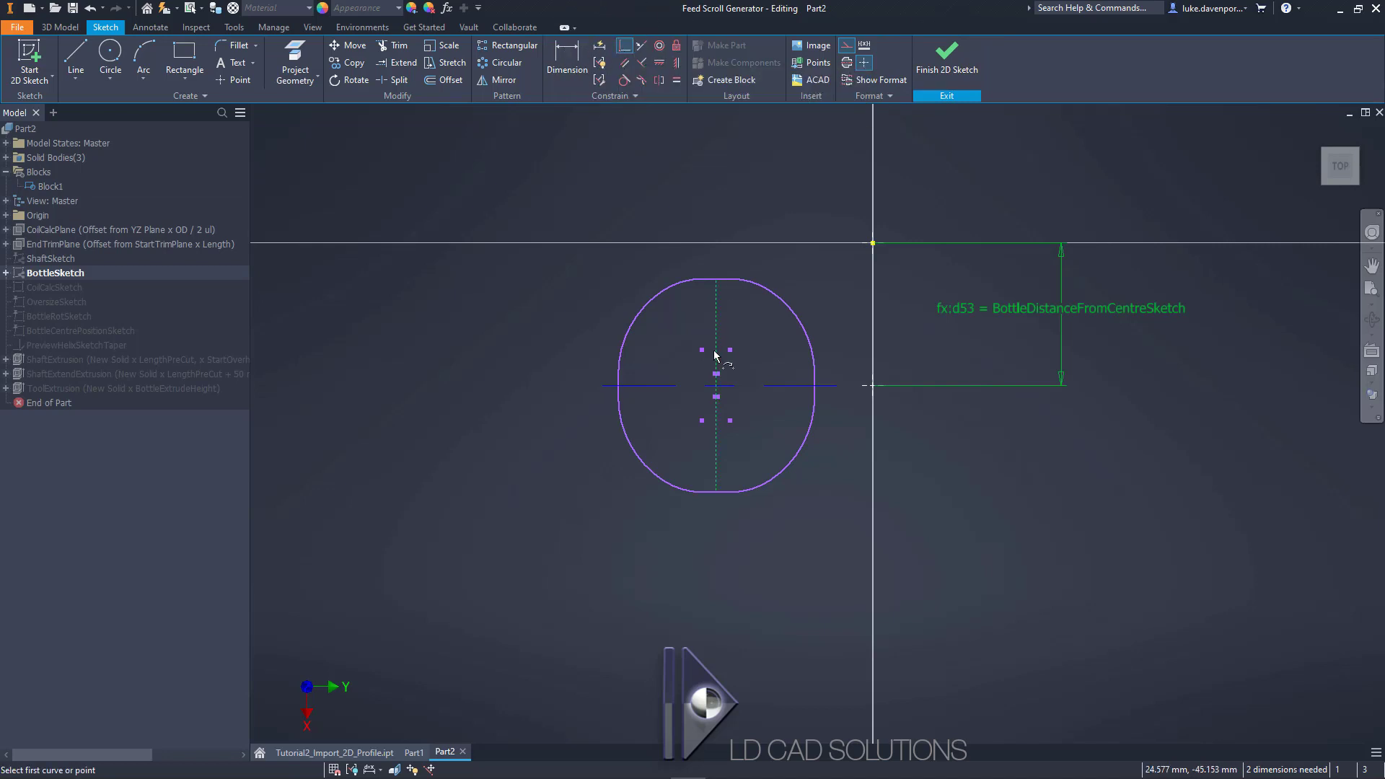
left_click(716, 422)
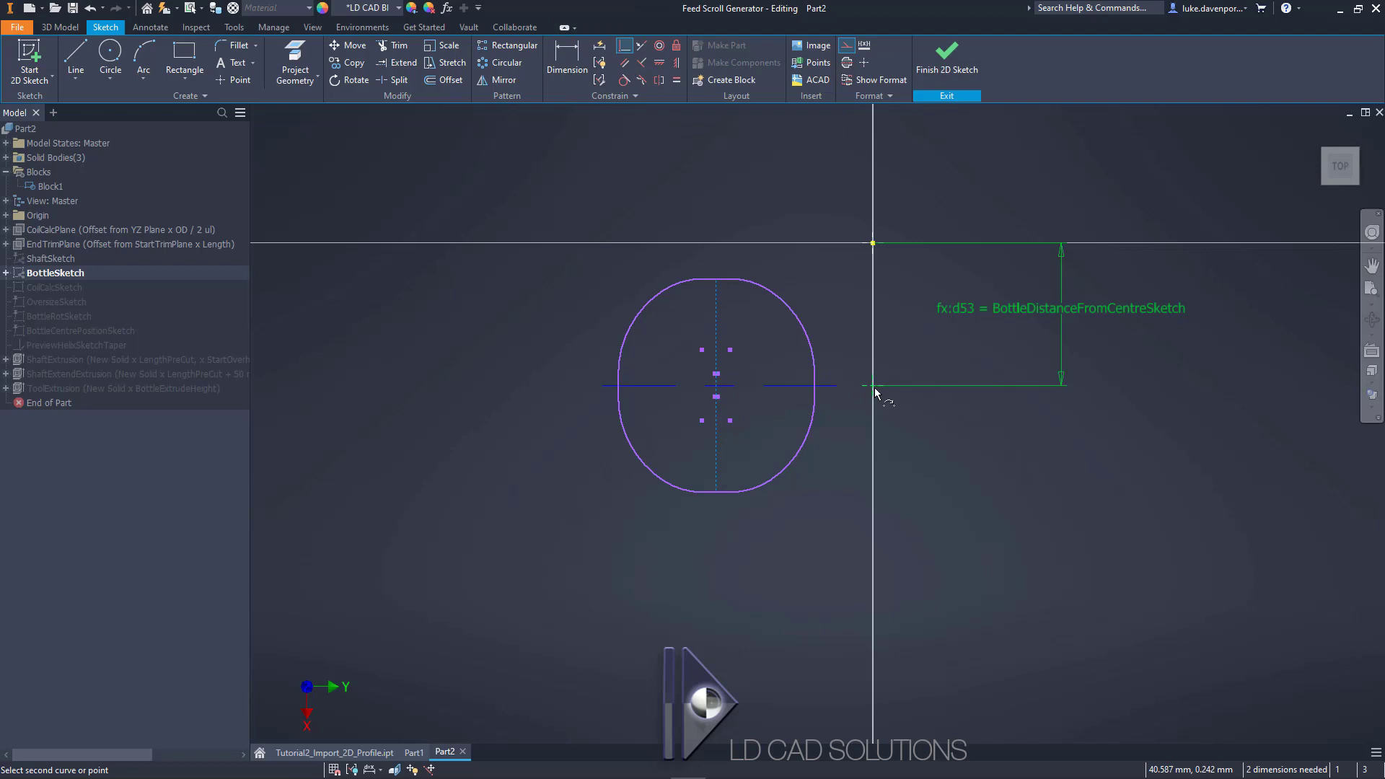
left_click(873, 387)
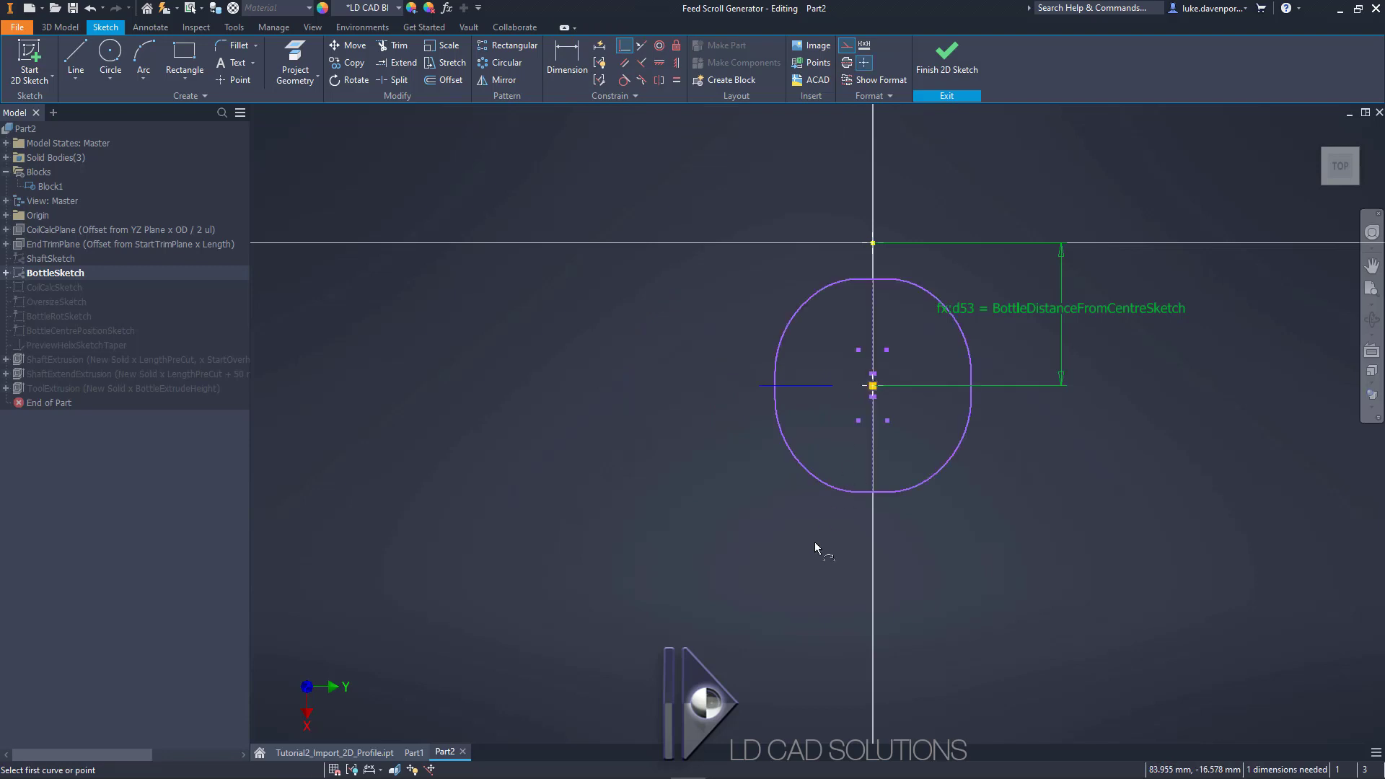
key("Escape")
left_click_drag(886, 284, 811, 280)
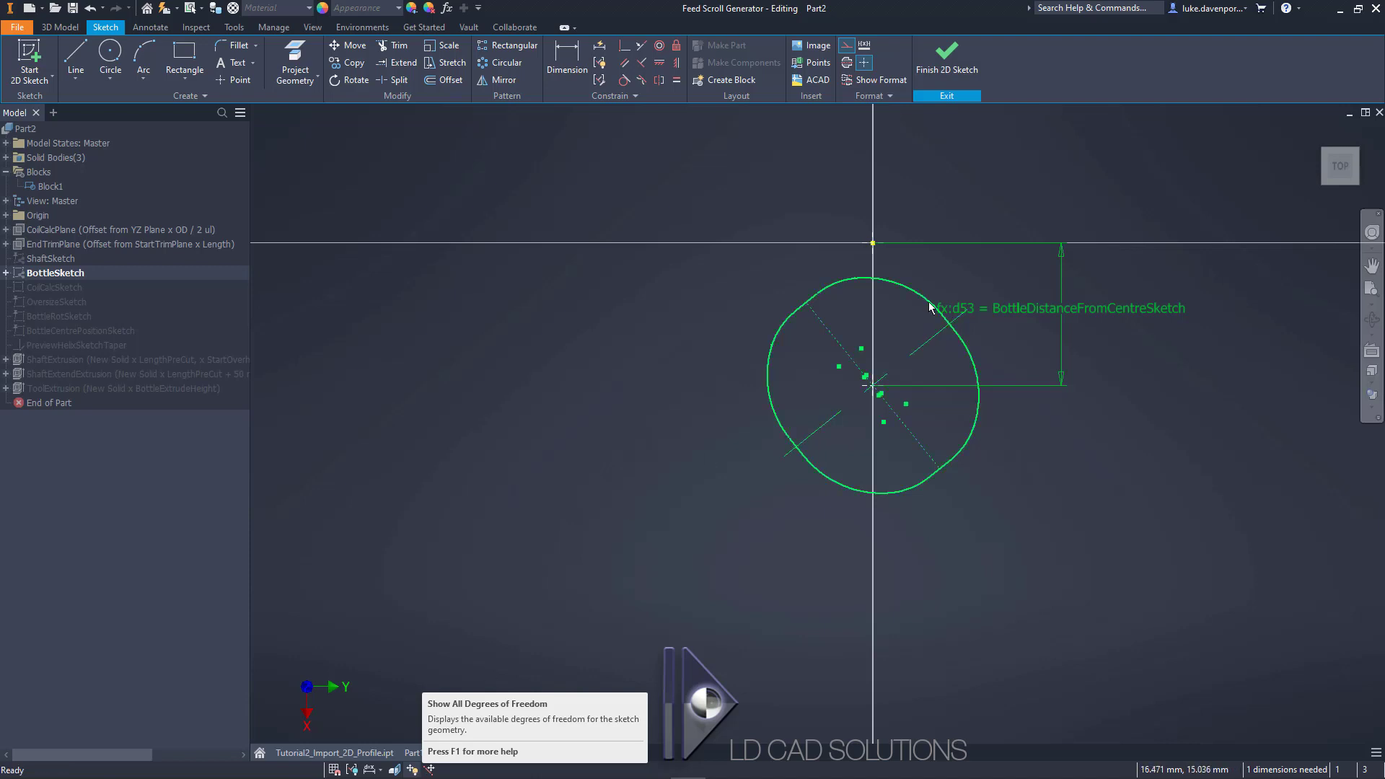
- Lock the bottle profile upright with a Vertical constraint on its axis, after undoing a Parallel attempt
mouse_move(865, 357)
left_mouse_down()
mouse_move(930, 349)
mouse_move(956, 366)
left_mouse_up()
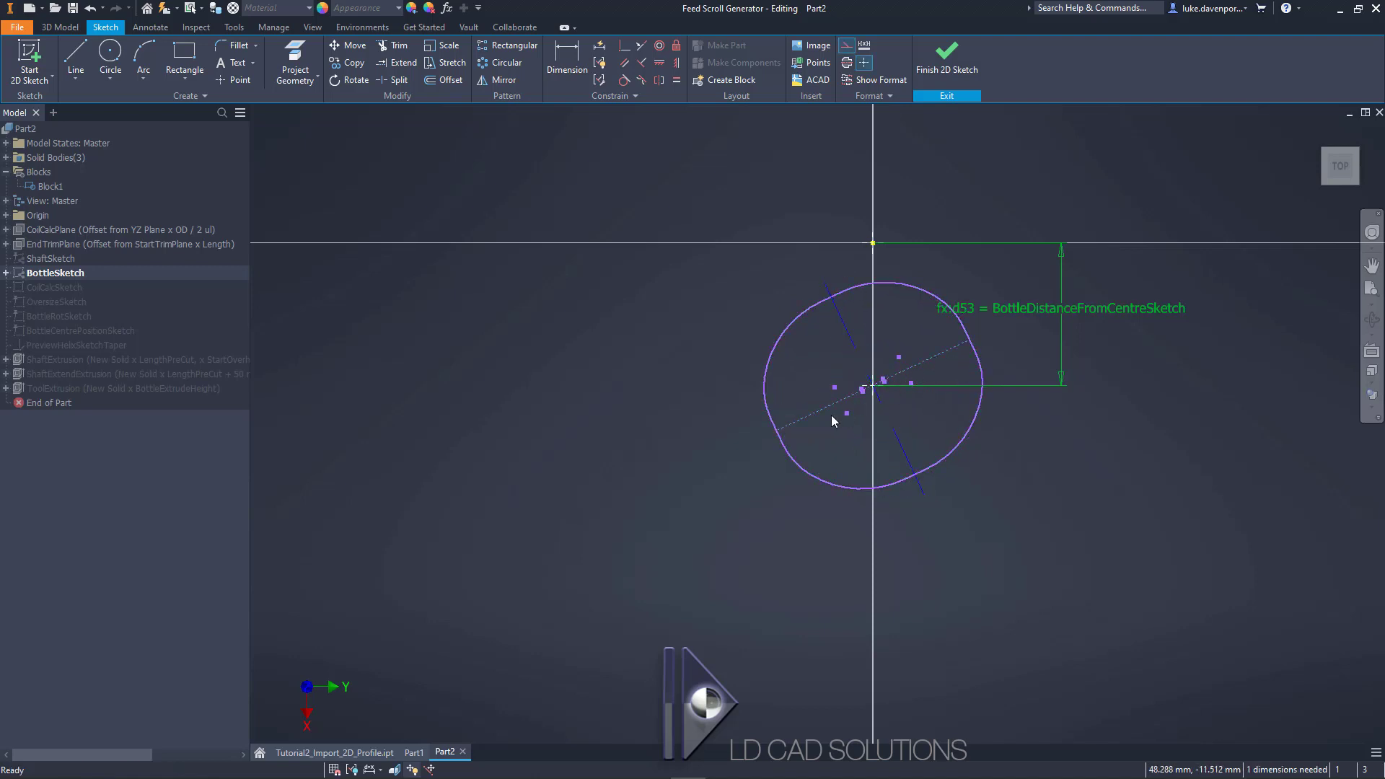
left_click(657, 64)
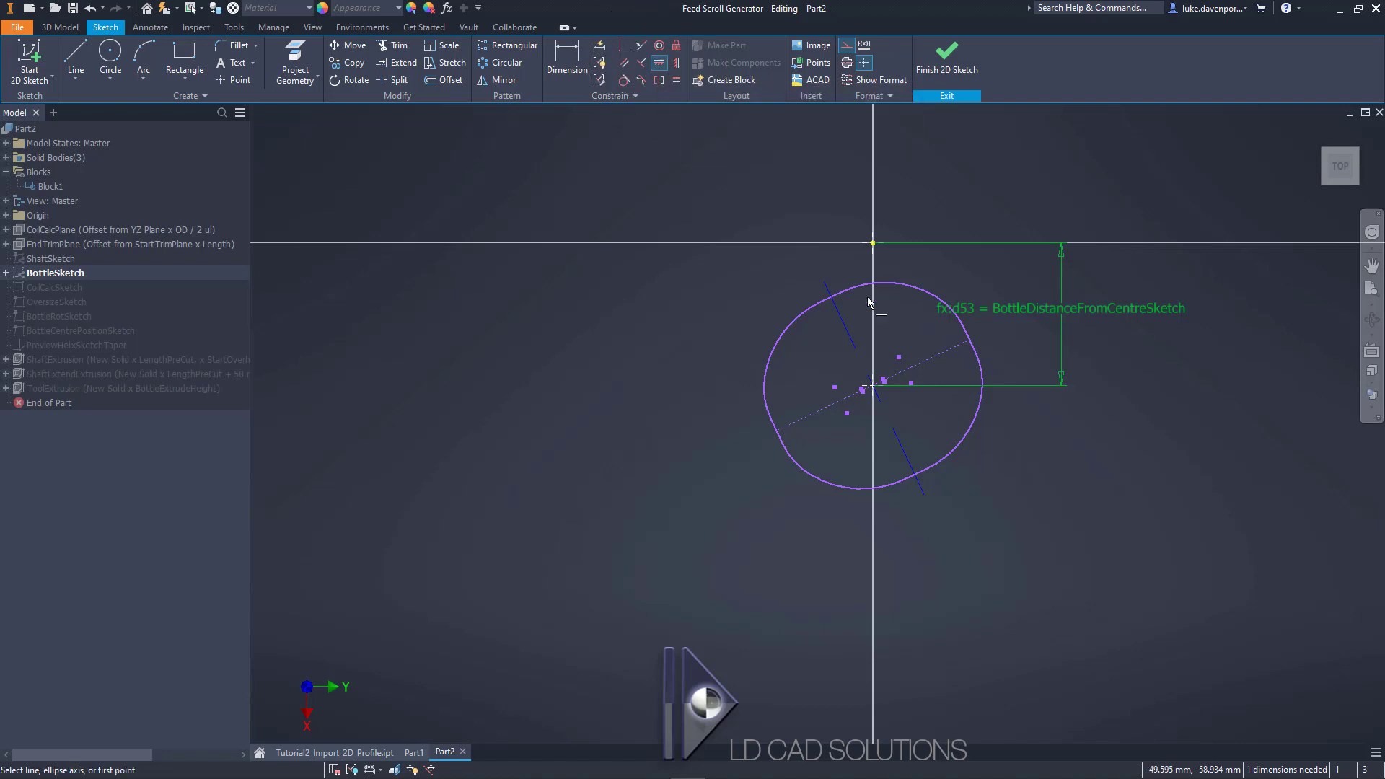
left_click(933, 363)
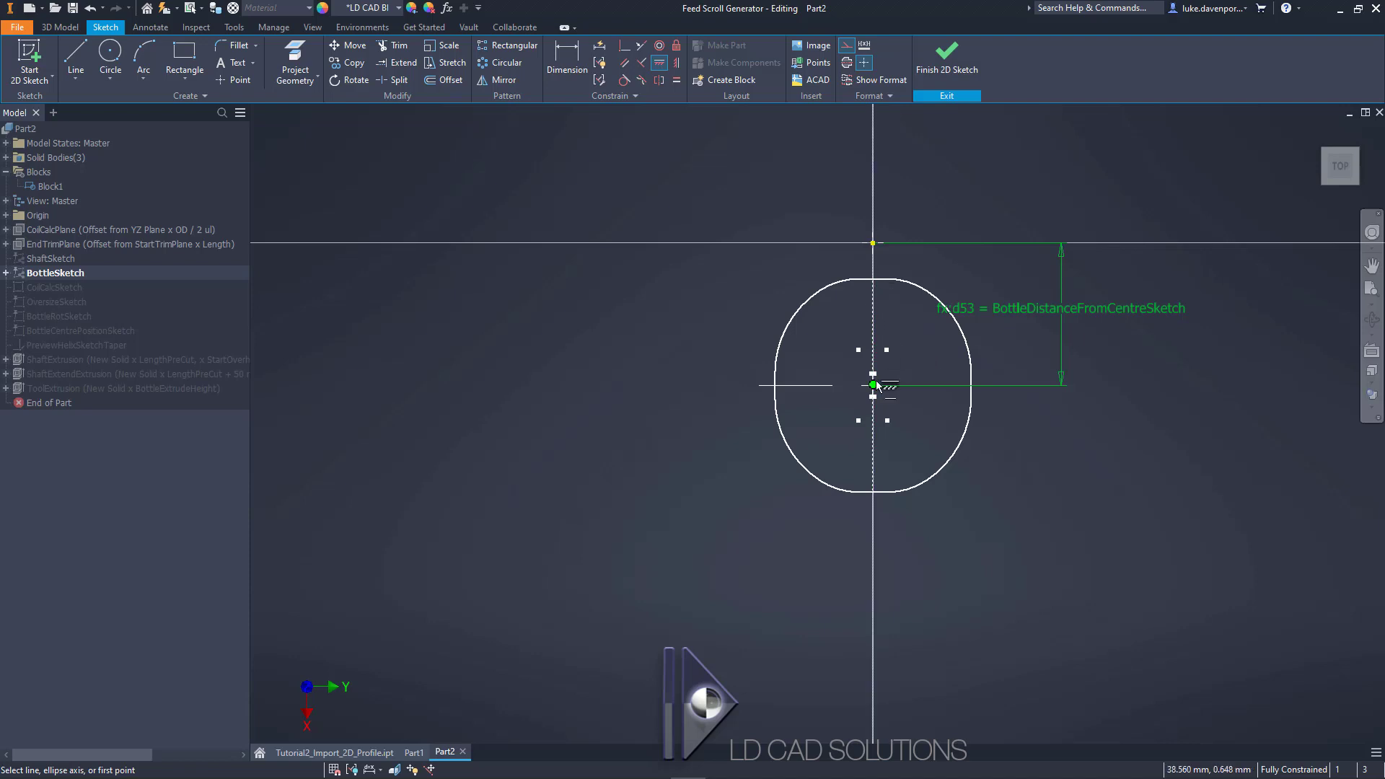
key("ctrl+z")
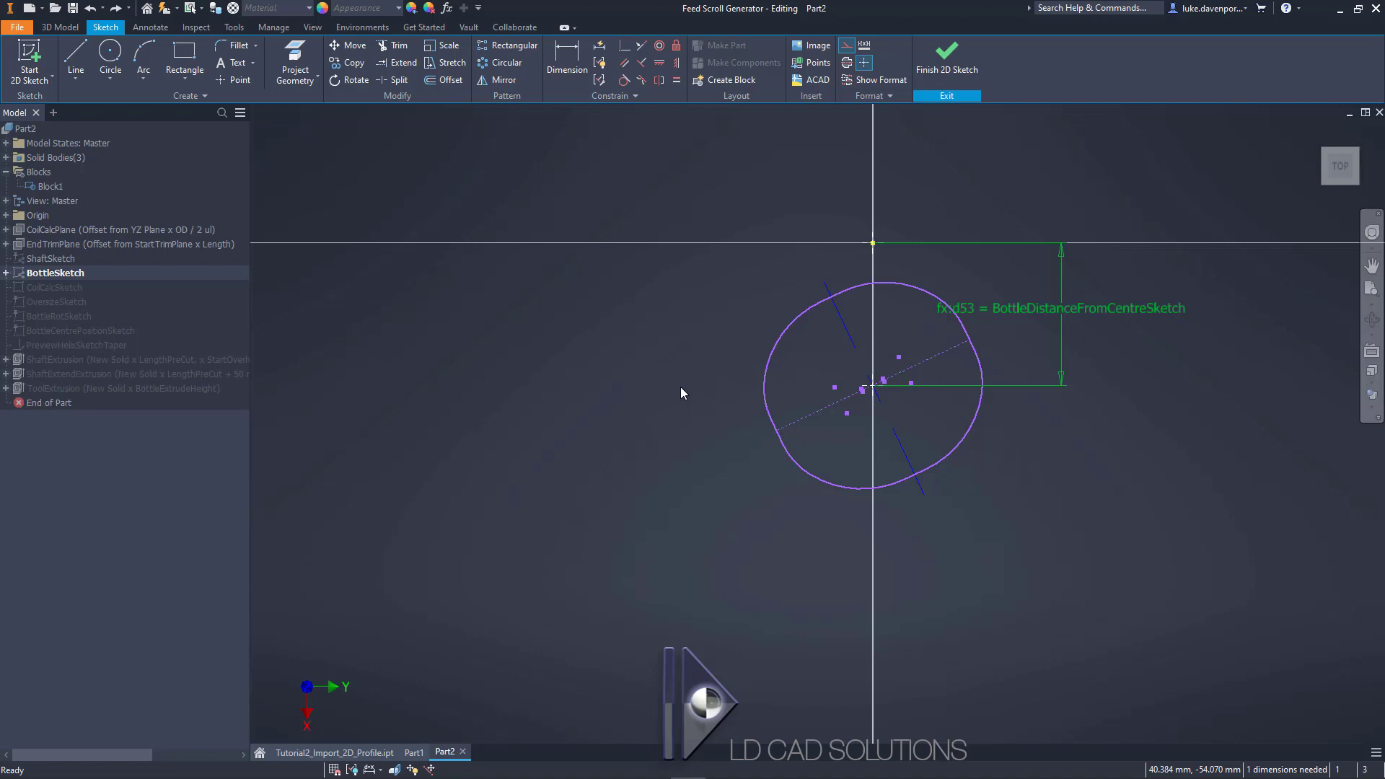
left_click(677, 65)
left_click(938, 360)
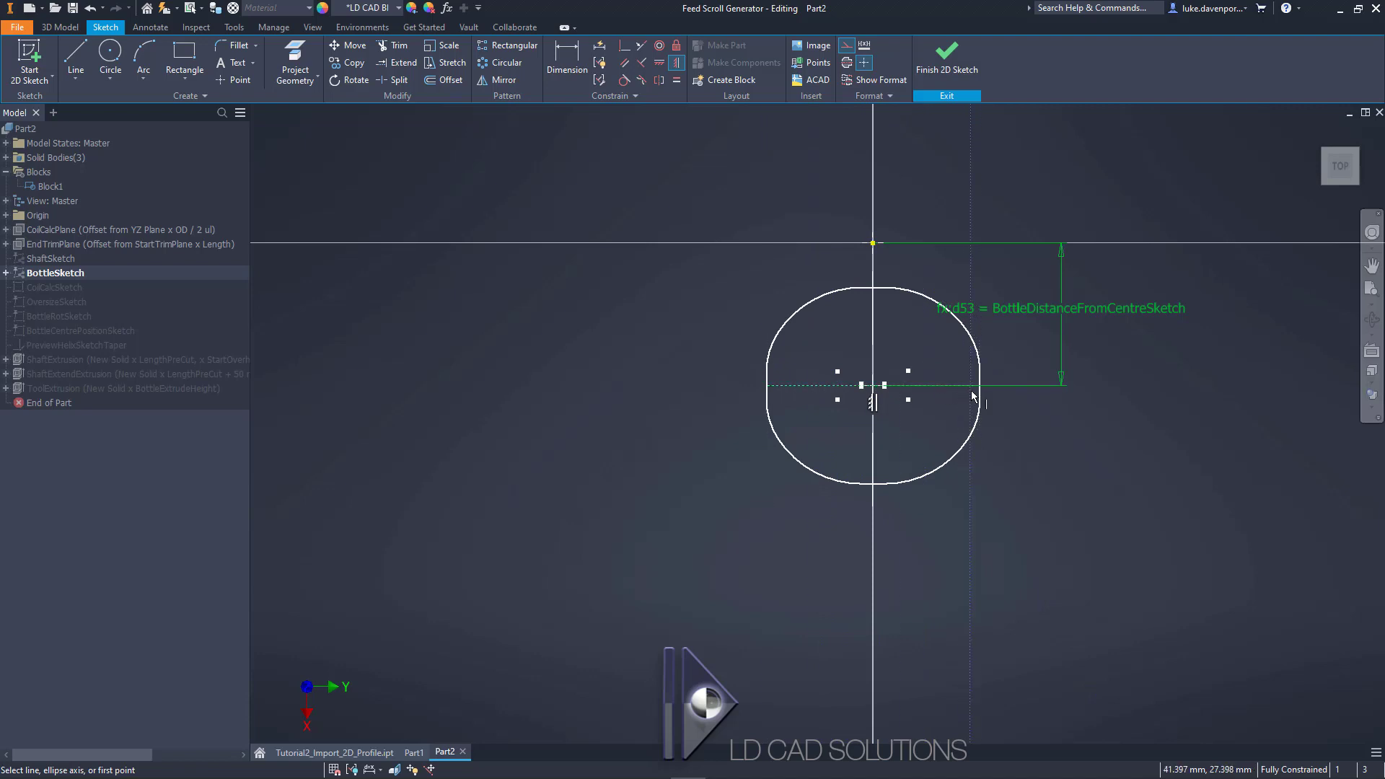
key("Escape")
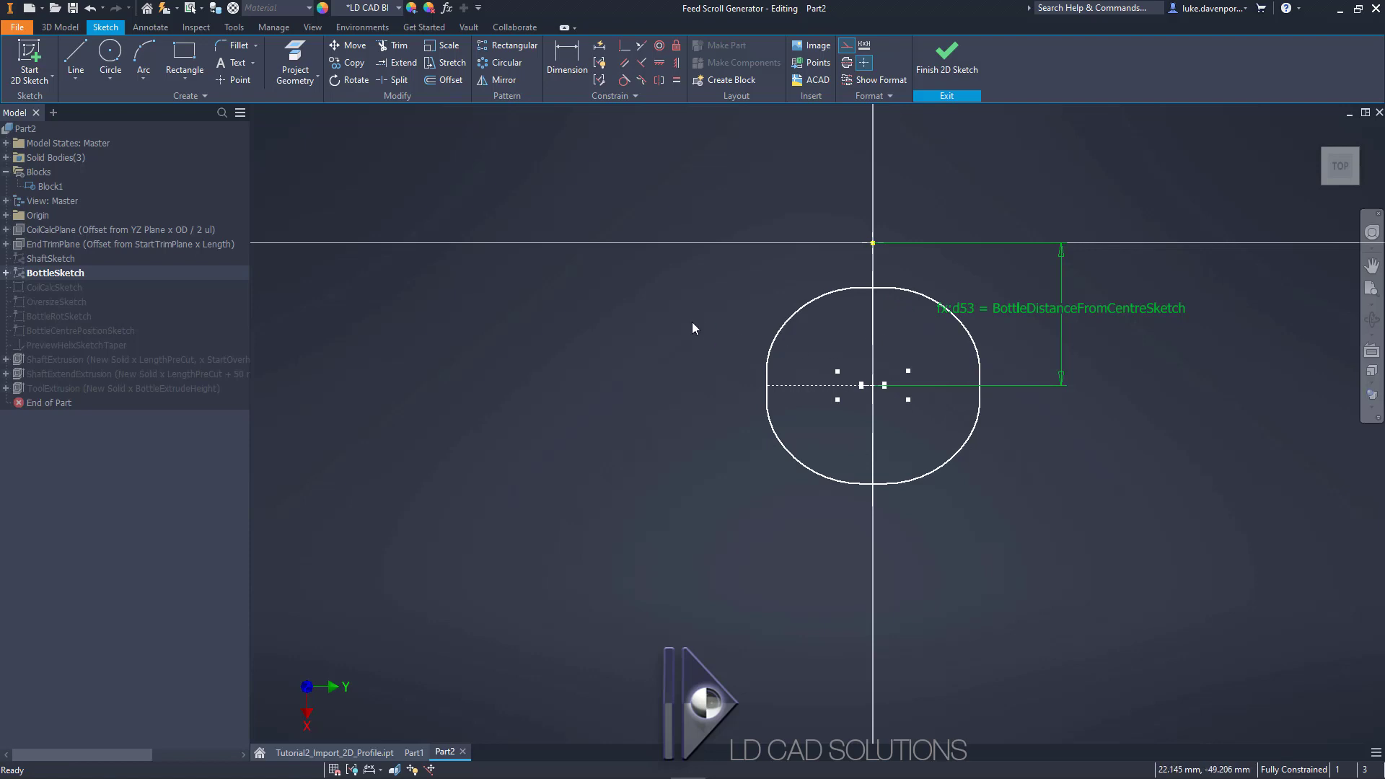
- Pan the sketch view across the fully constrained bottle profile
middle_click_drag(692, 328, 630, 340)
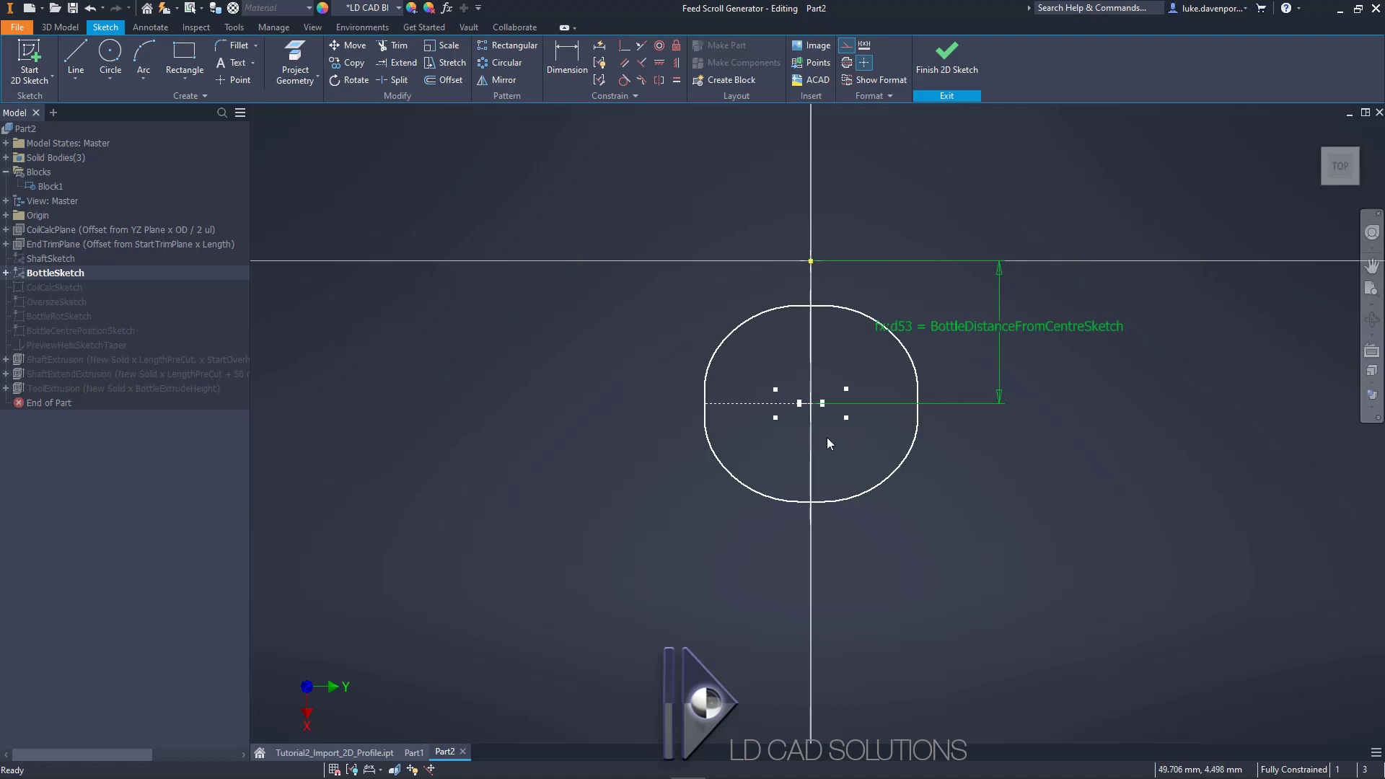
- Finish BottleSketch, inspect the rounded bottle row along the helix, and save as Part2.ipt
left_click(949, 75)
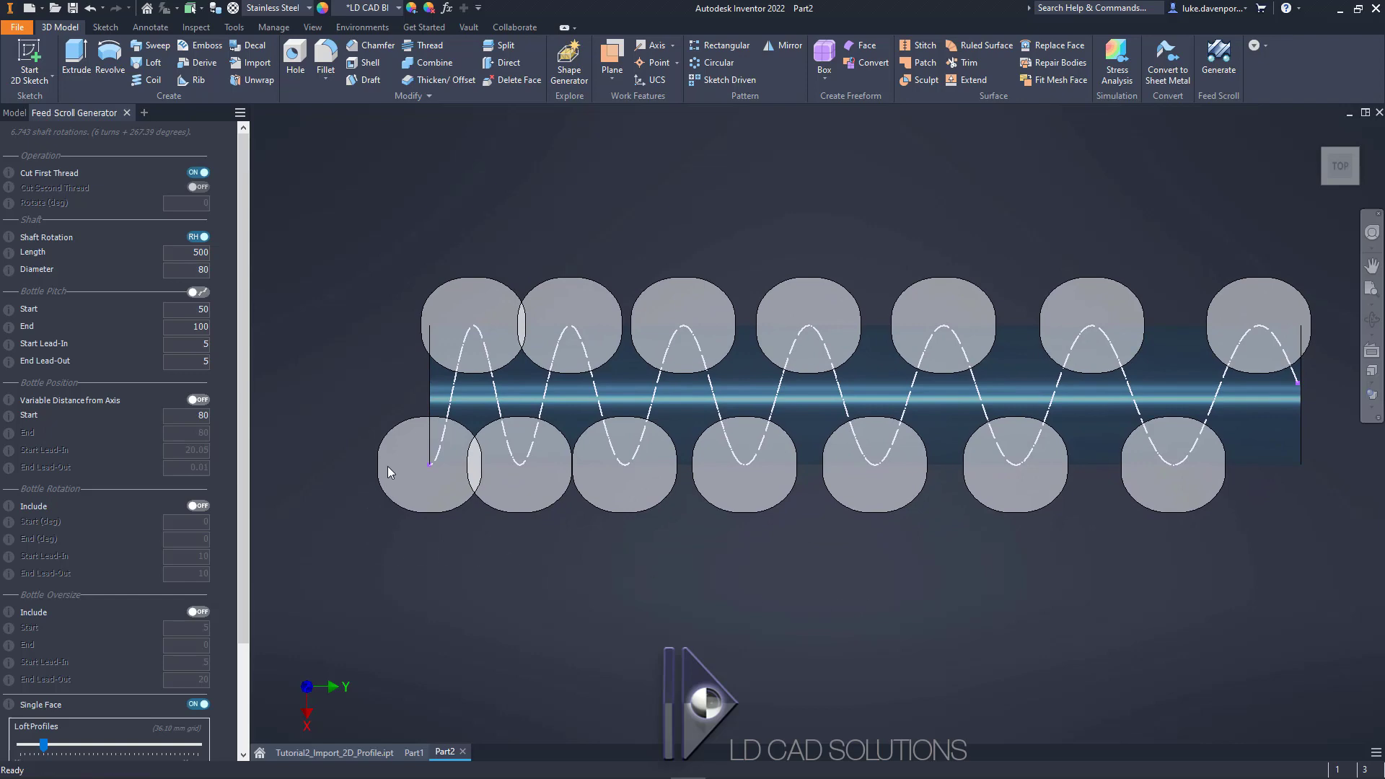
scroll(387, 466, "up", 5)
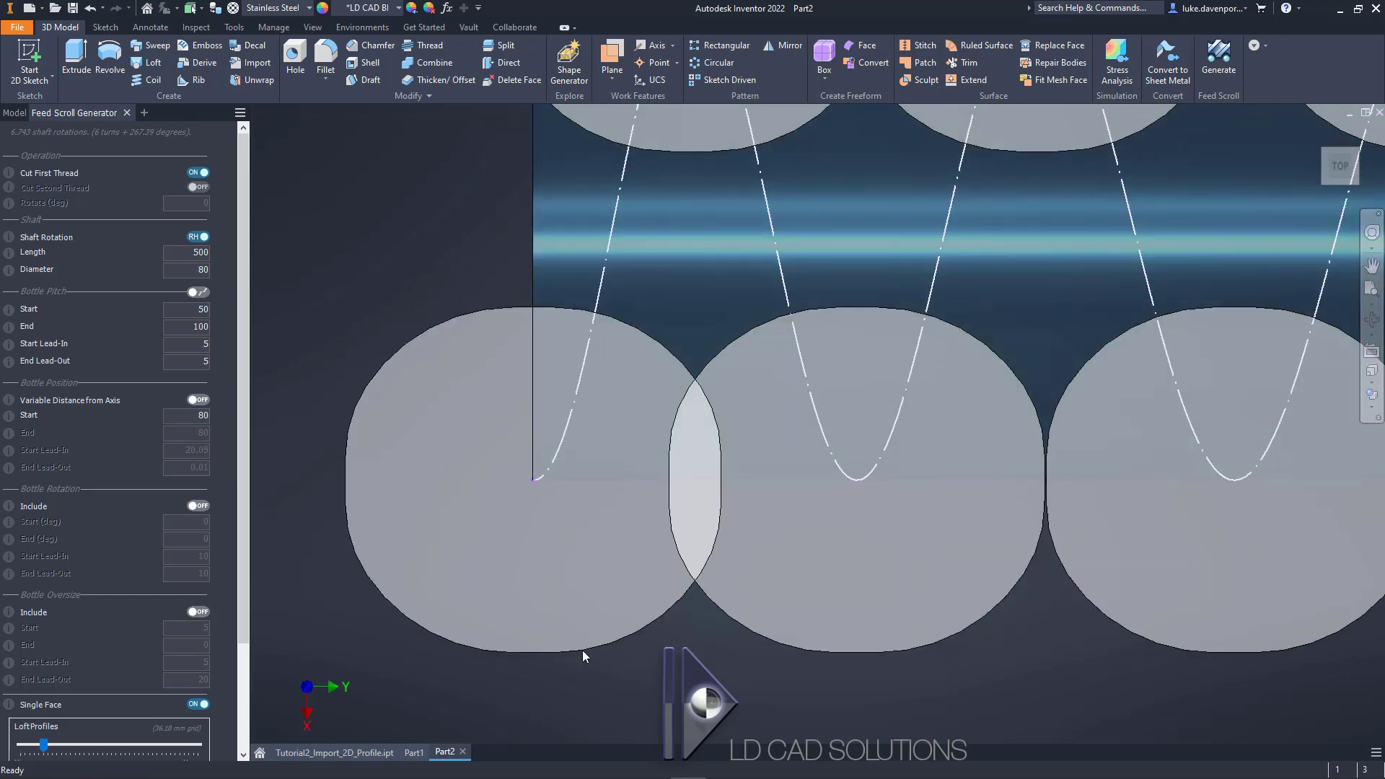
scroll(384, 266, "down", 5)
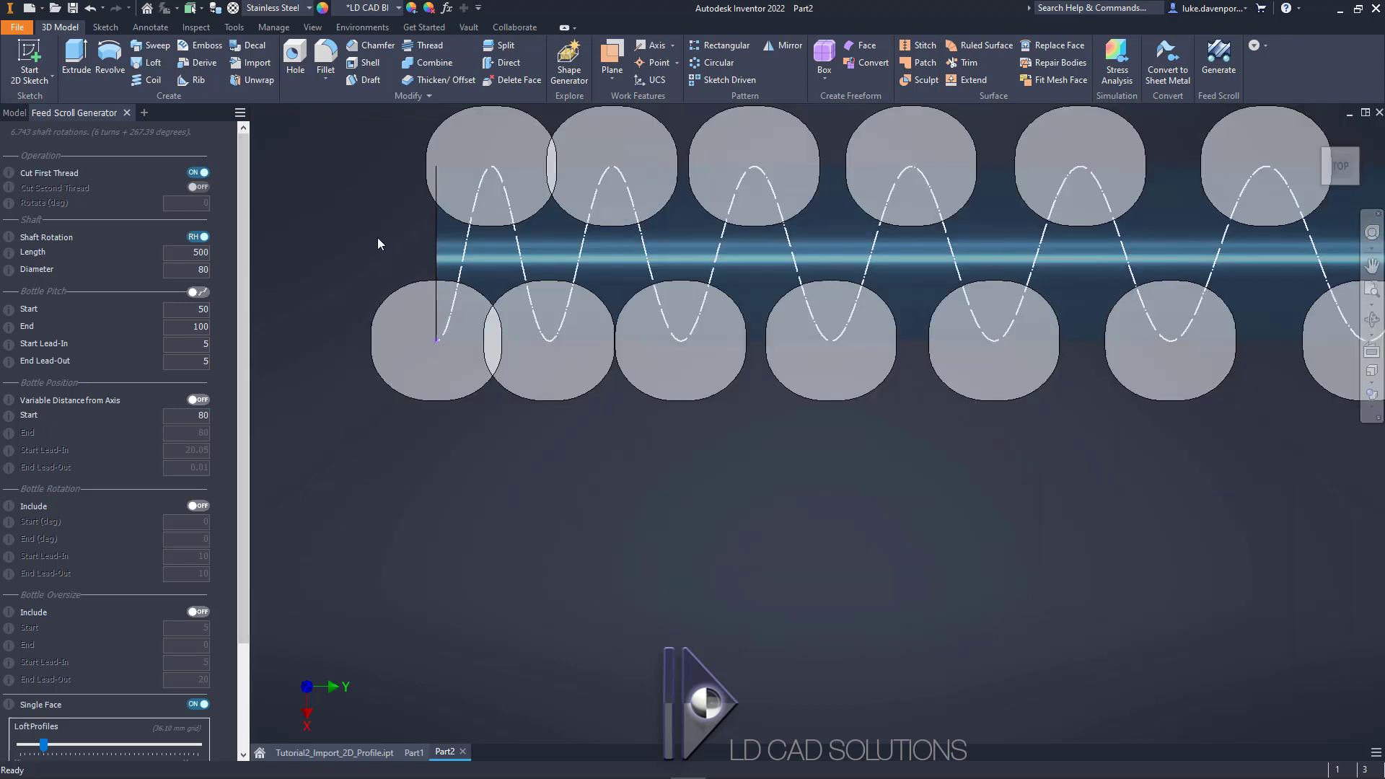
middle_click_drag(378, 236, 344, 373)
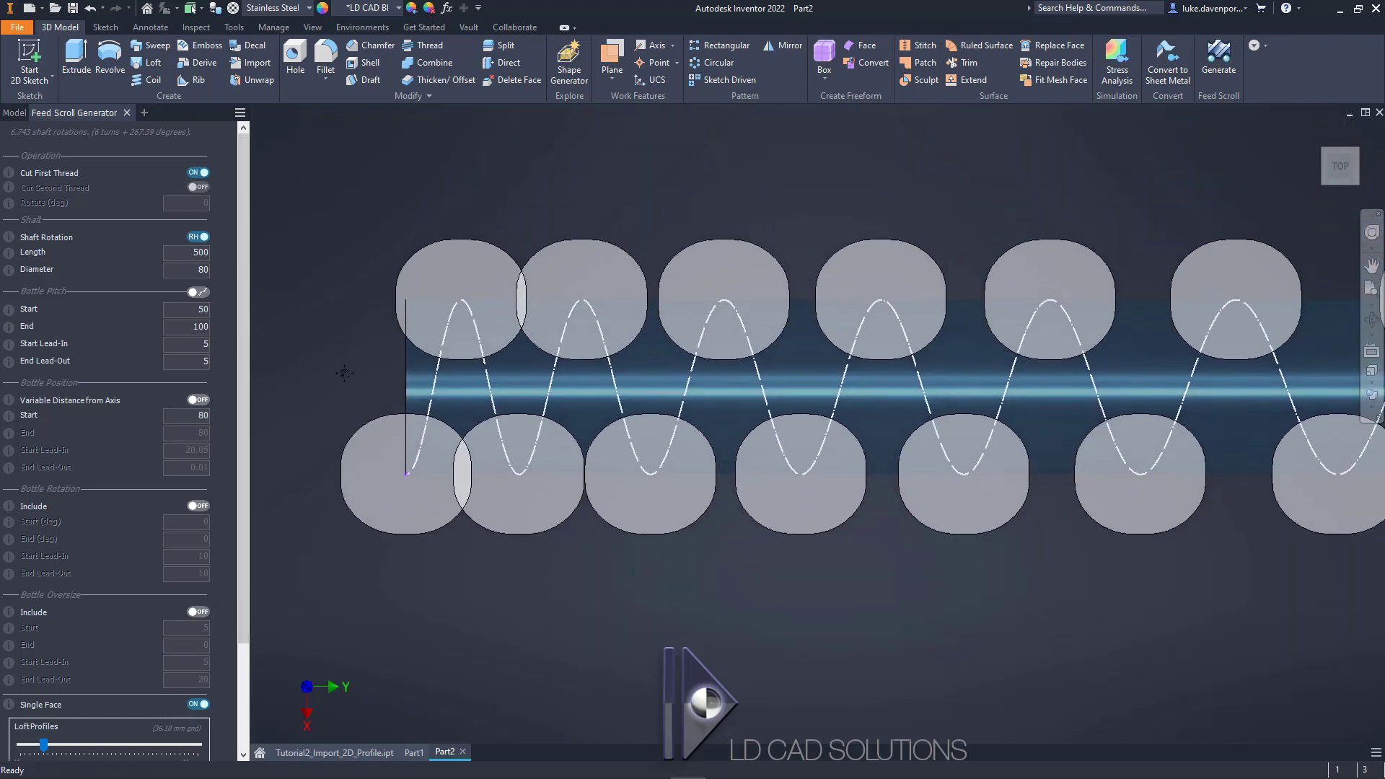
key("ctrl+s")
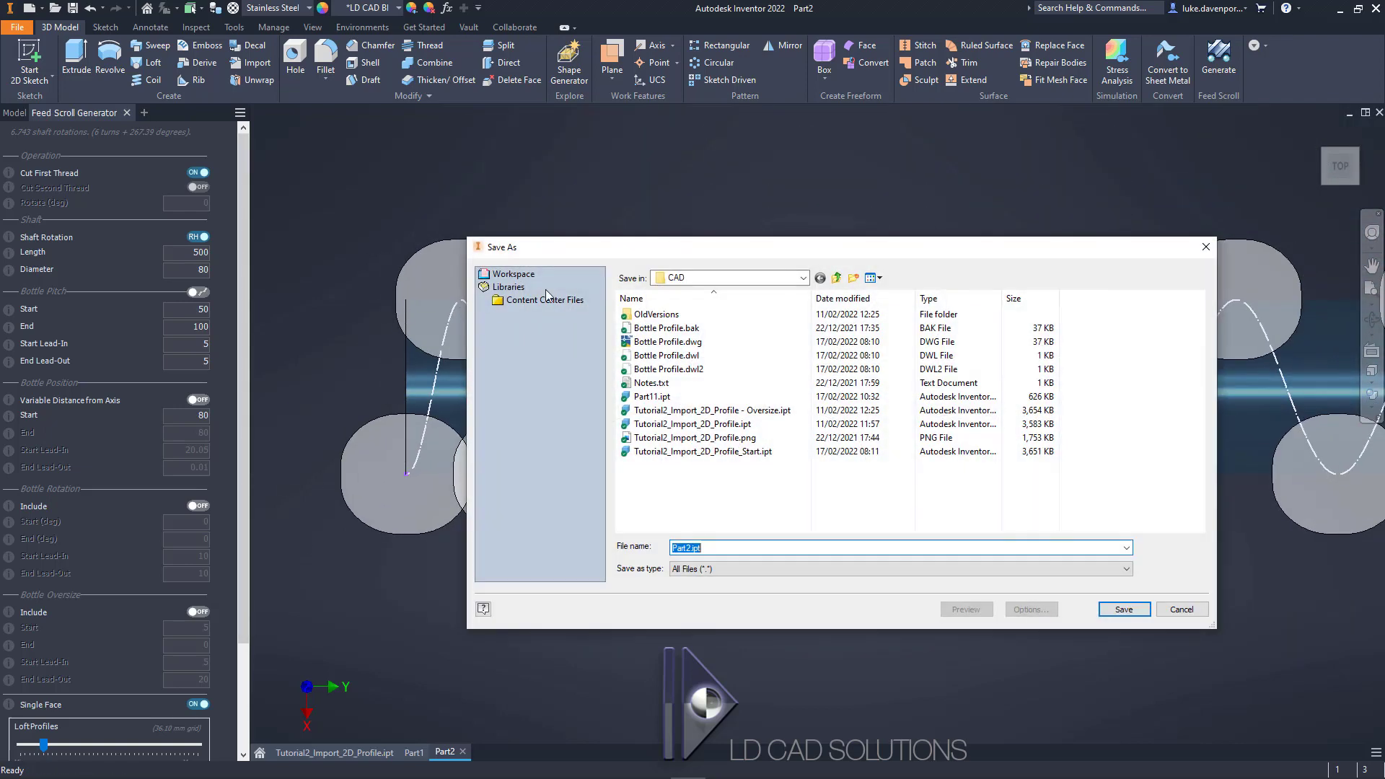
left_click(1129, 609)
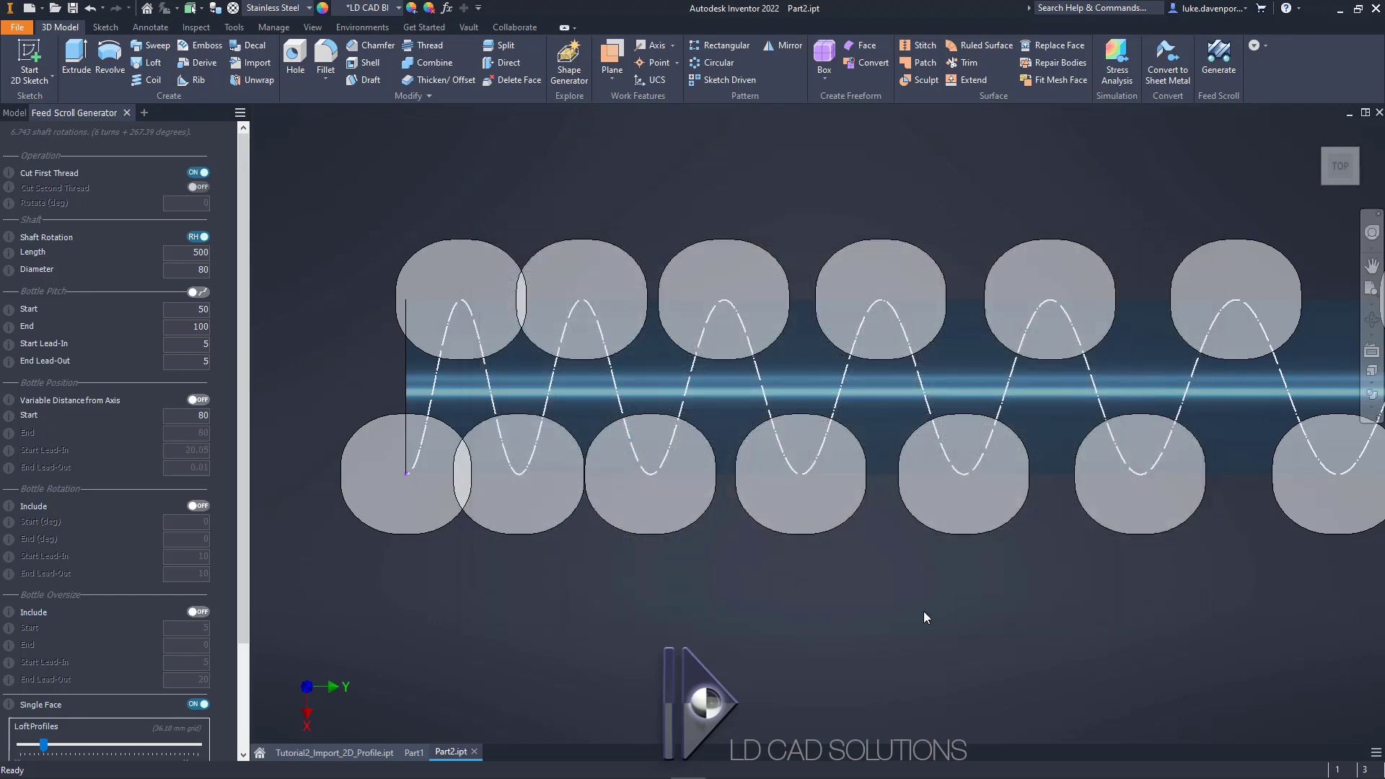
- Zoom into the top of the AutoCAD bottle profile and select its top horizontal line
middle_click_drag(890, 598, 828, 600)
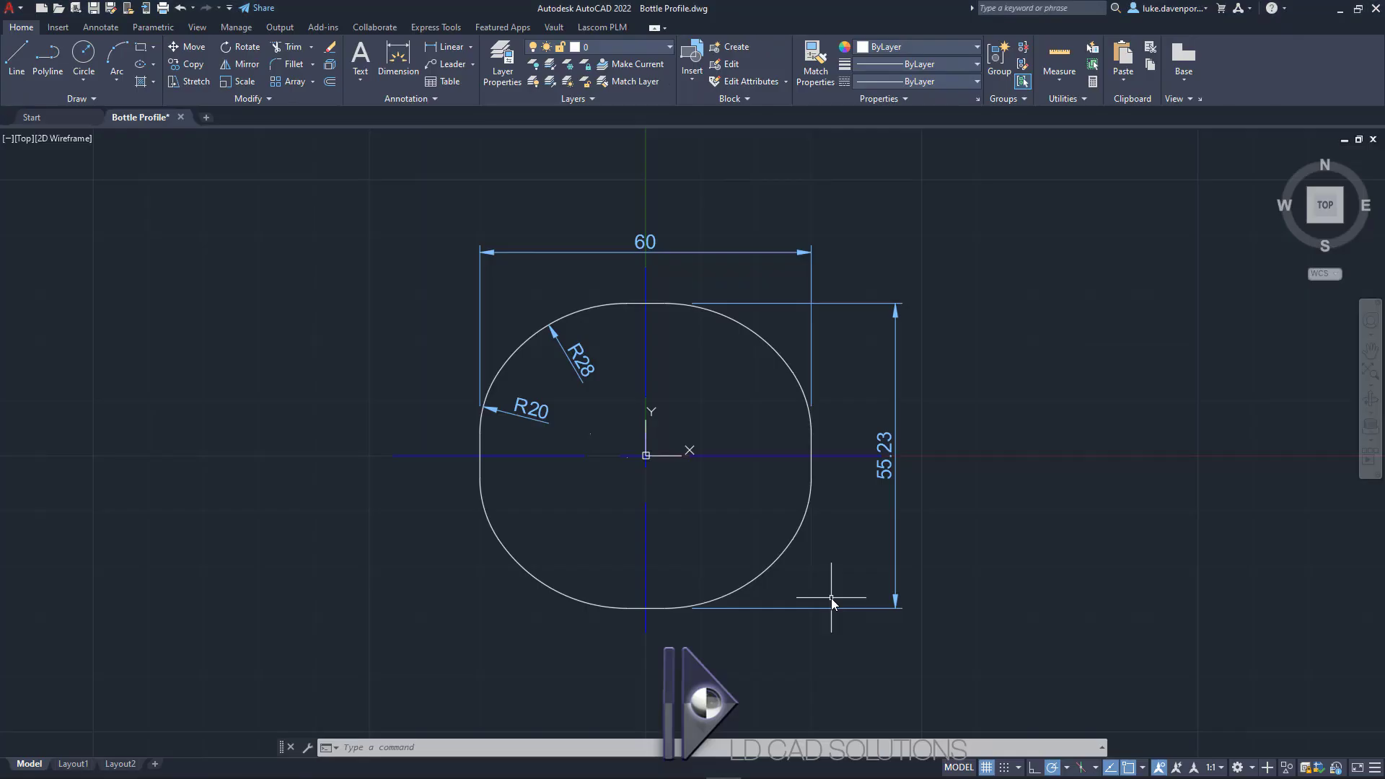
scroll(646, 296, "up", 5)
key("Escape")
scroll(696, 325, "up", 4)
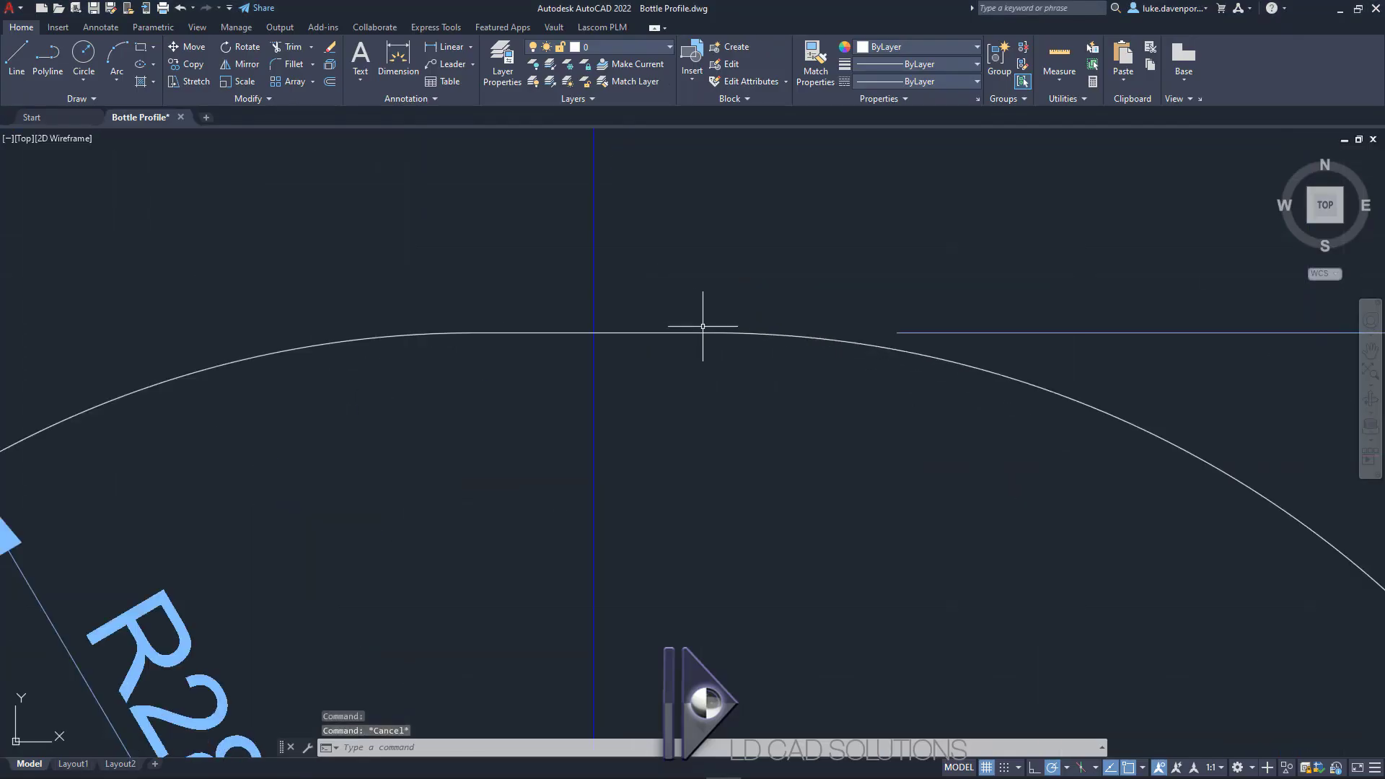
left_click(724, 331)
scroll(744, 335, "up", 3)
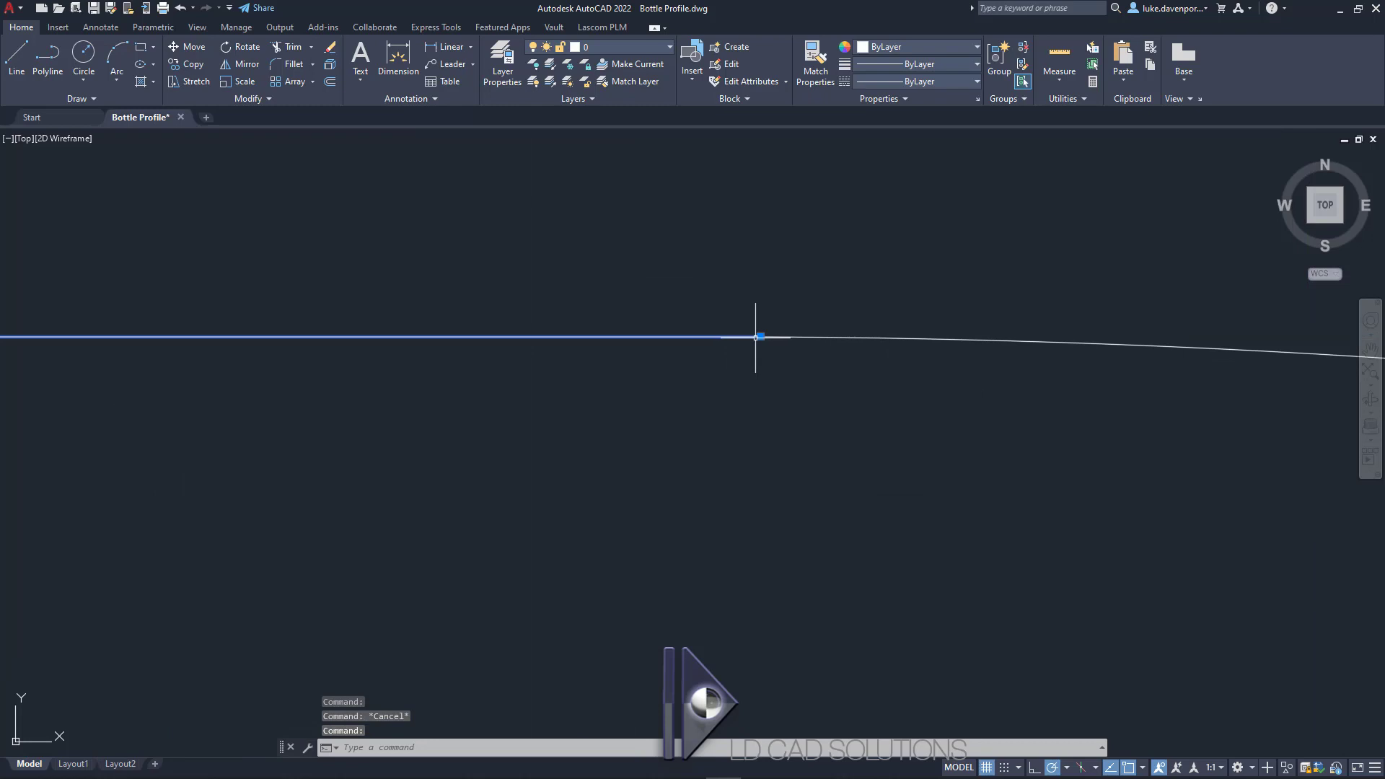
scroll(760, 334, "up", 1)
- Stretch the line's end grip onto the arc, then zoom back out
left_click(760, 335)
scroll(775, 326, "up", 3)
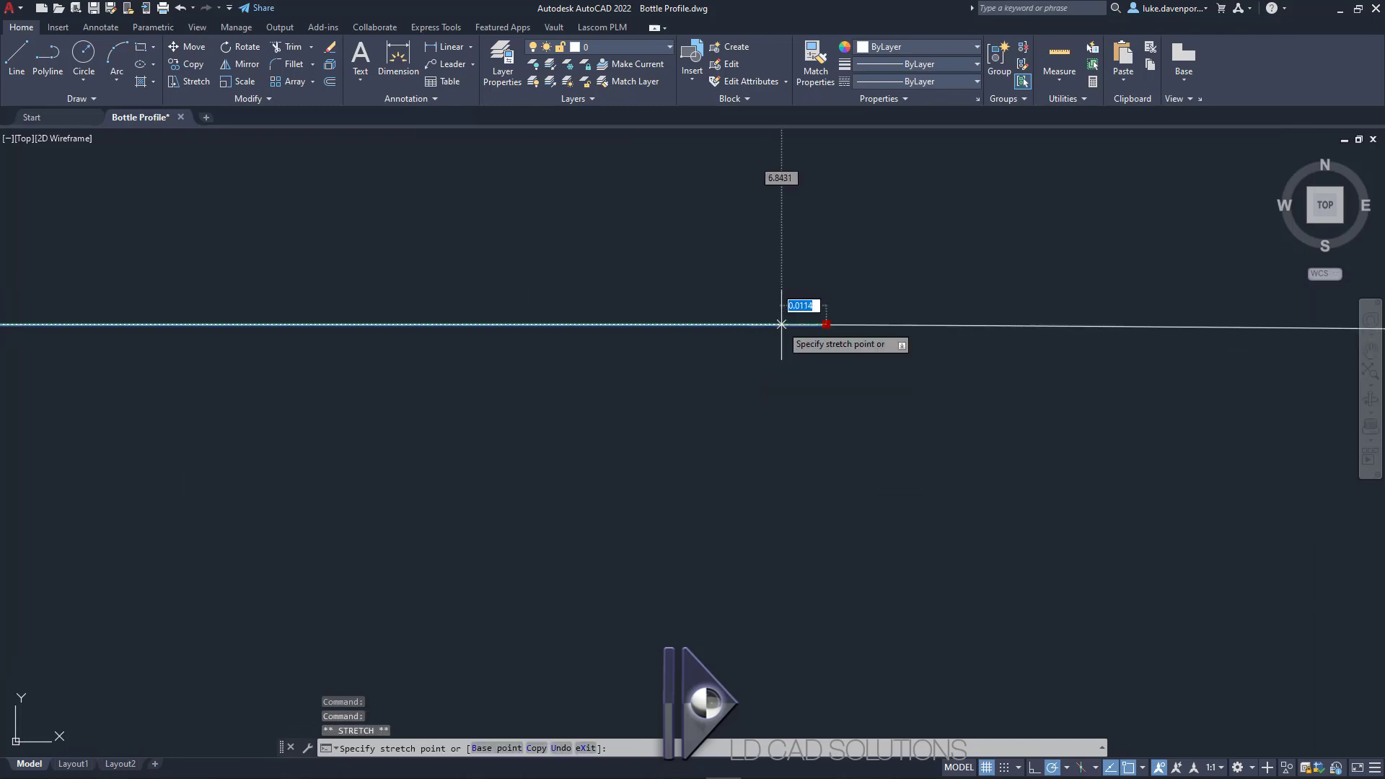
scroll(831, 324, "up", 1)
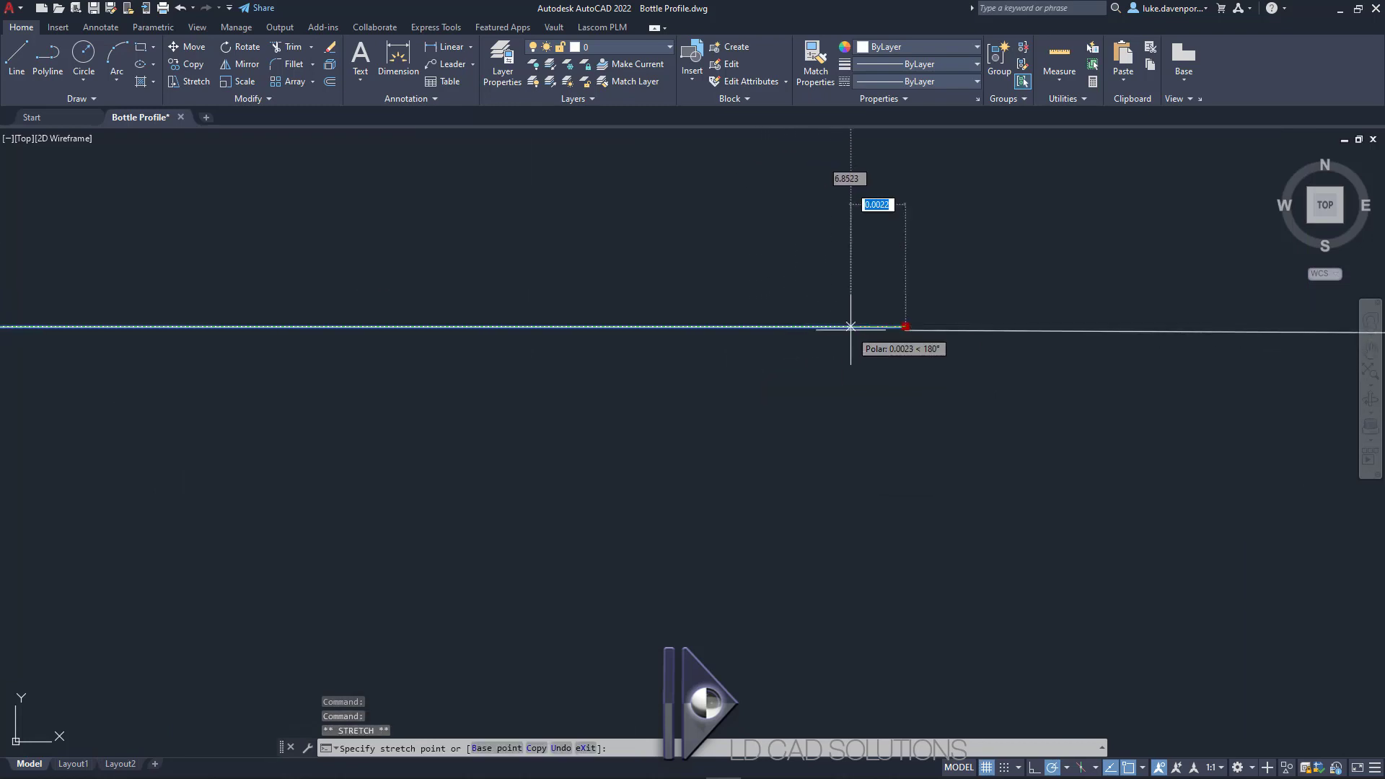
left_click(866, 326)
key("Escape")
scroll(865, 387, "down", 3)
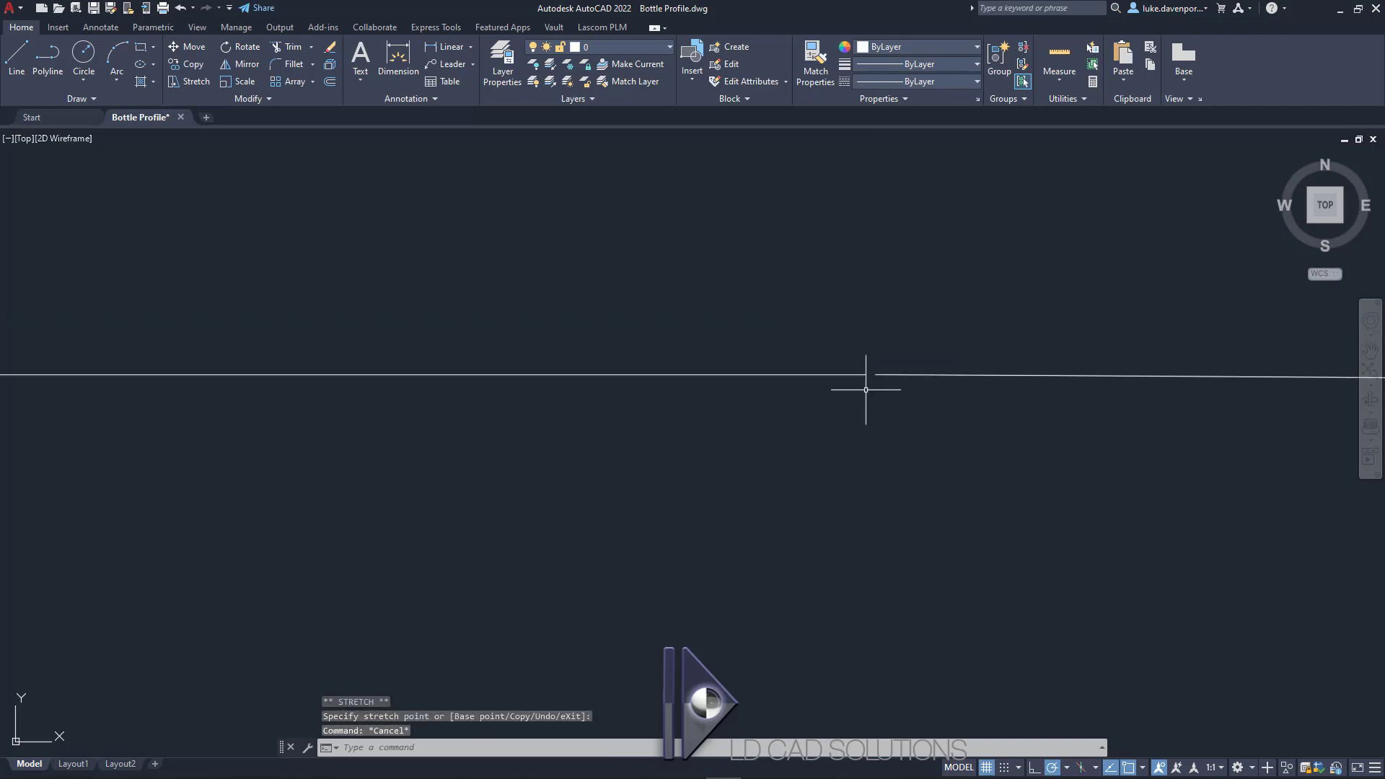
scroll(856, 408, "down", 1)
scroll(856, 411, "down", 6)
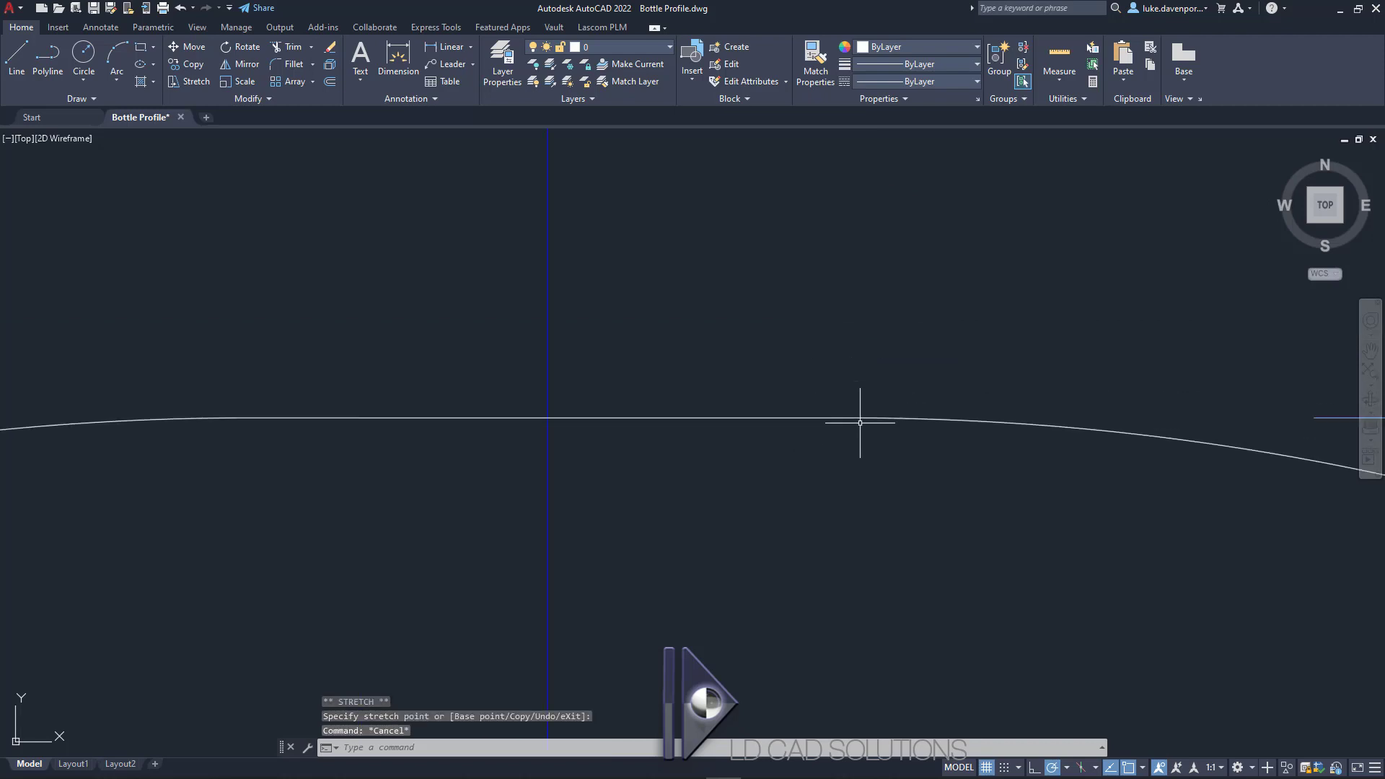
scroll(842, 415, "up", 4)
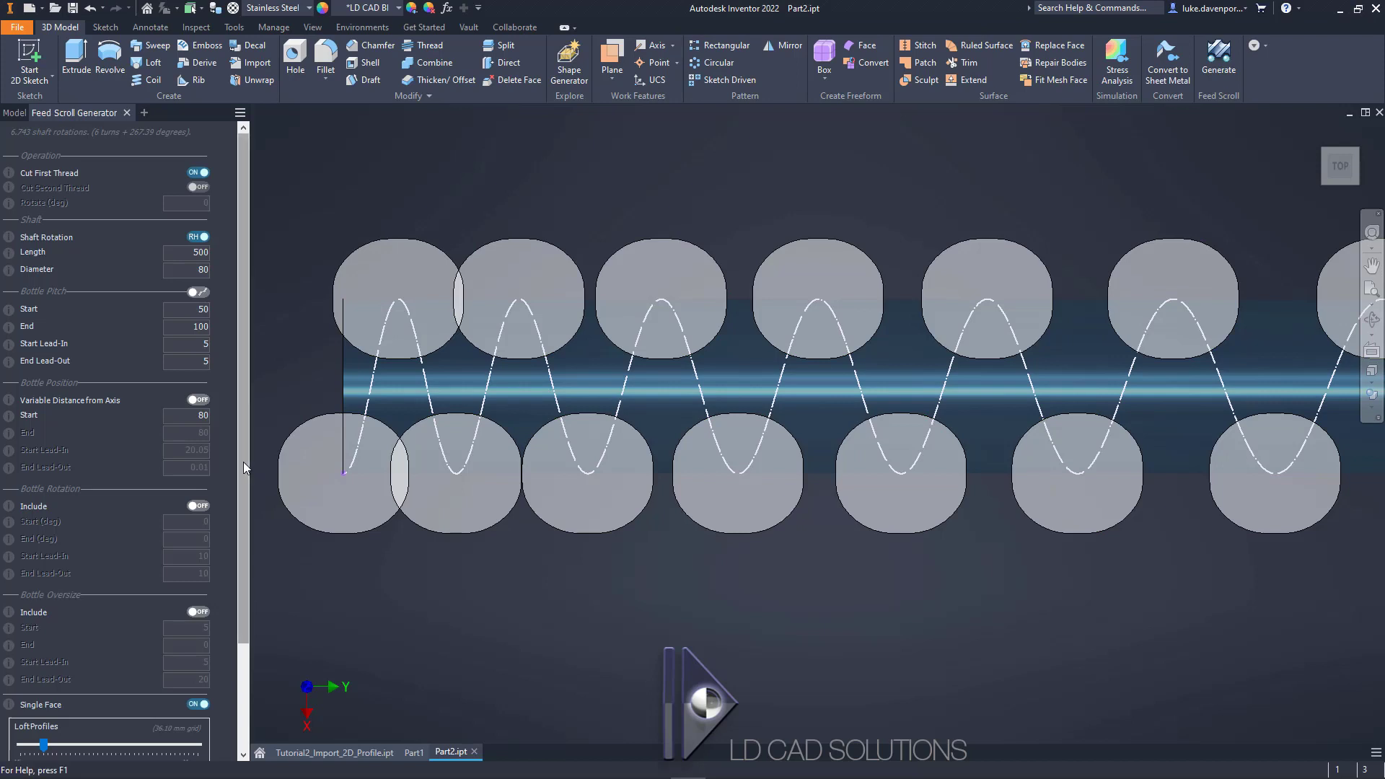
- Reopen BottleSketch for editing and copy the 21-object bottle profile from AutoCAD
left_click_drag(244, 468, 241, 641)
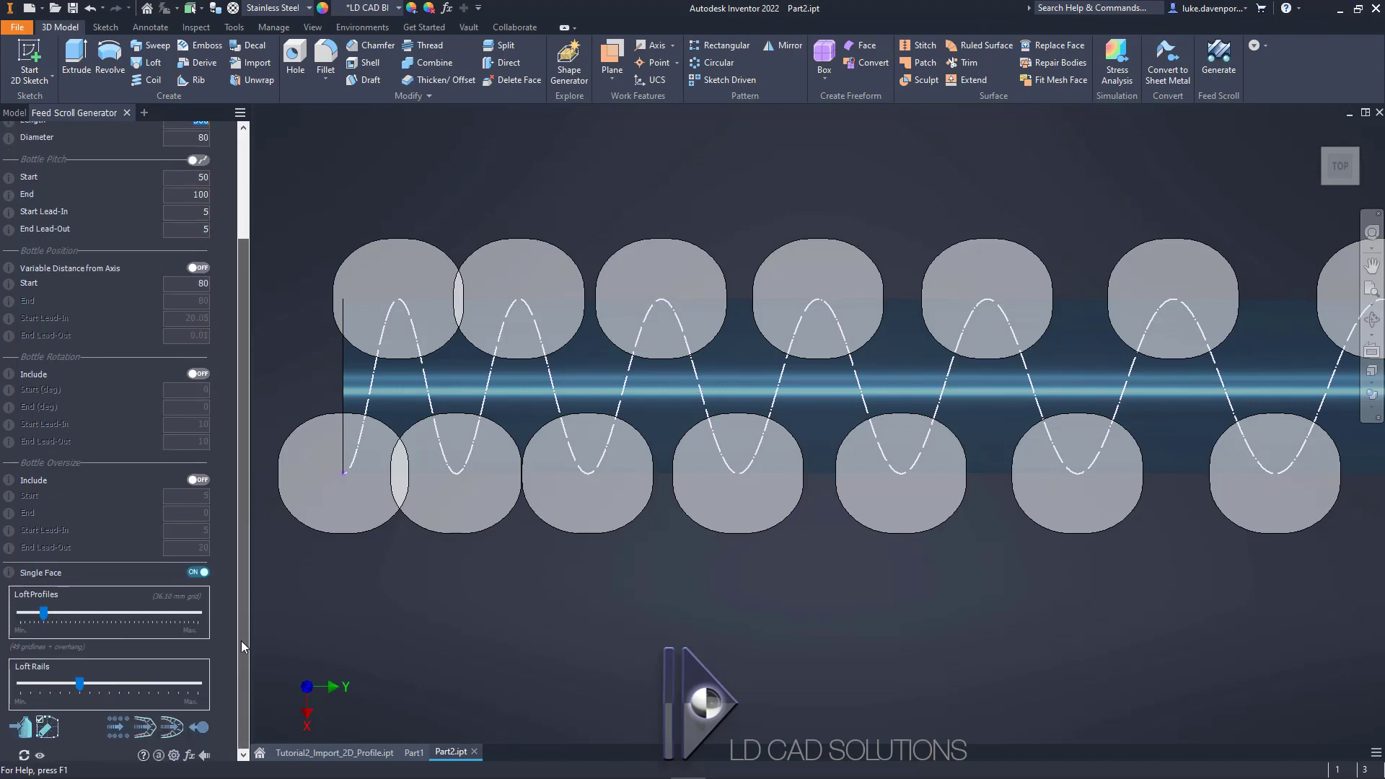
left_click(49, 730)
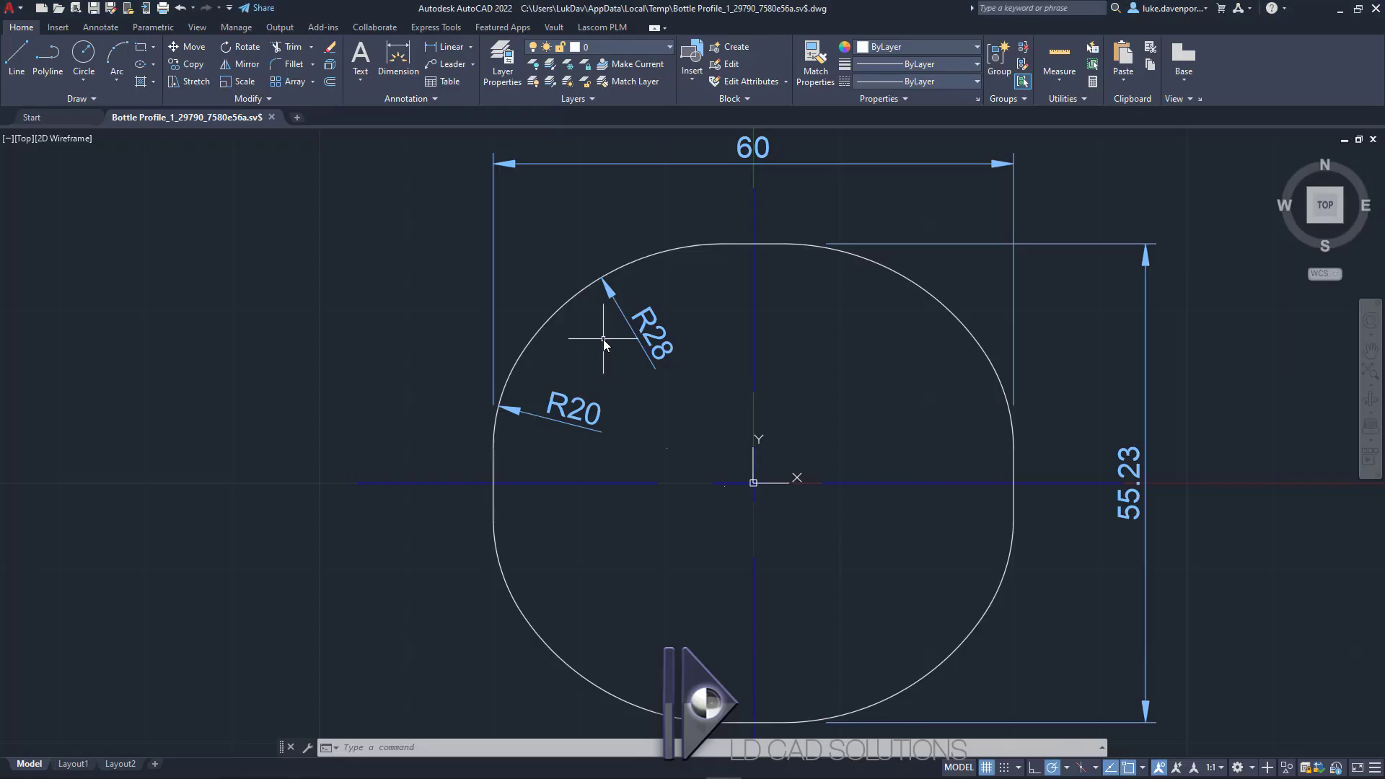
scroll(640, 408, "down", 2)
left_click(473, 202)
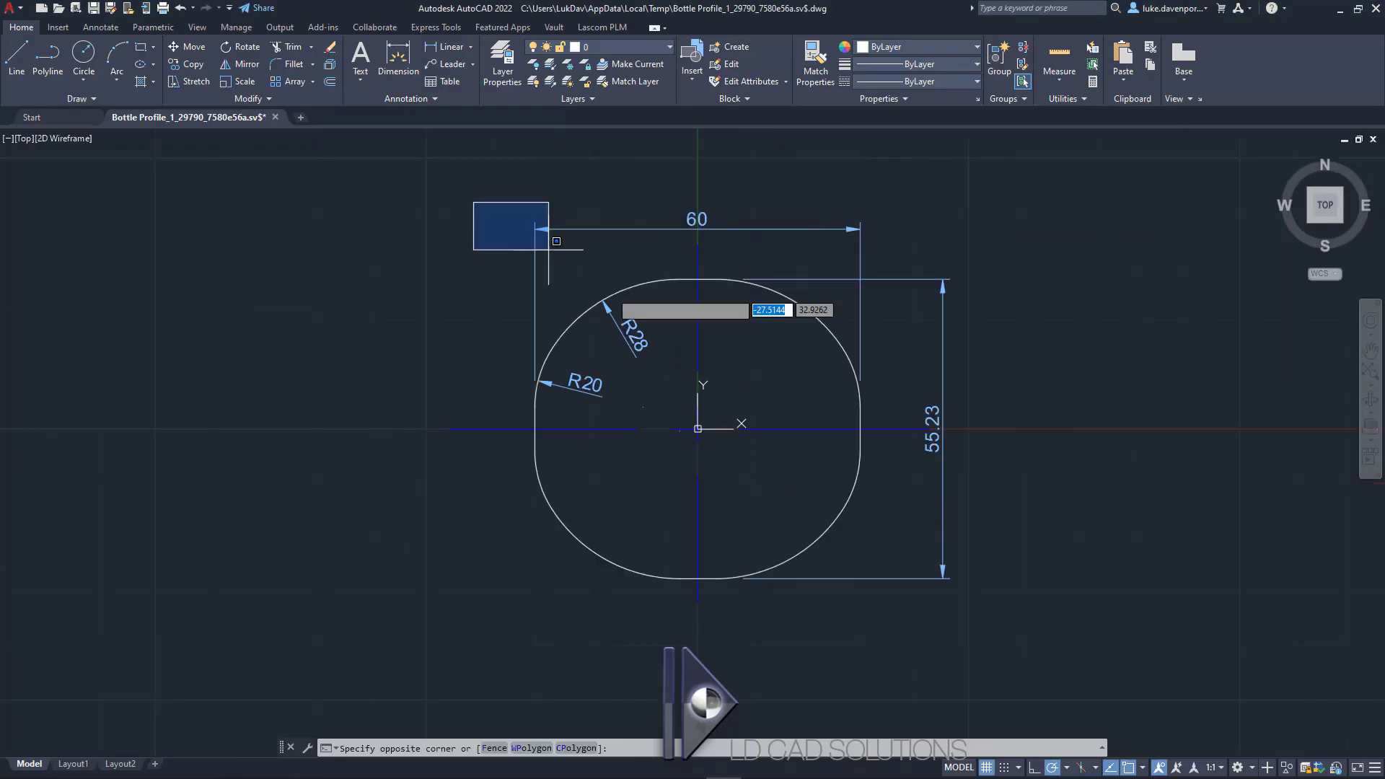
left_click(1031, 633)
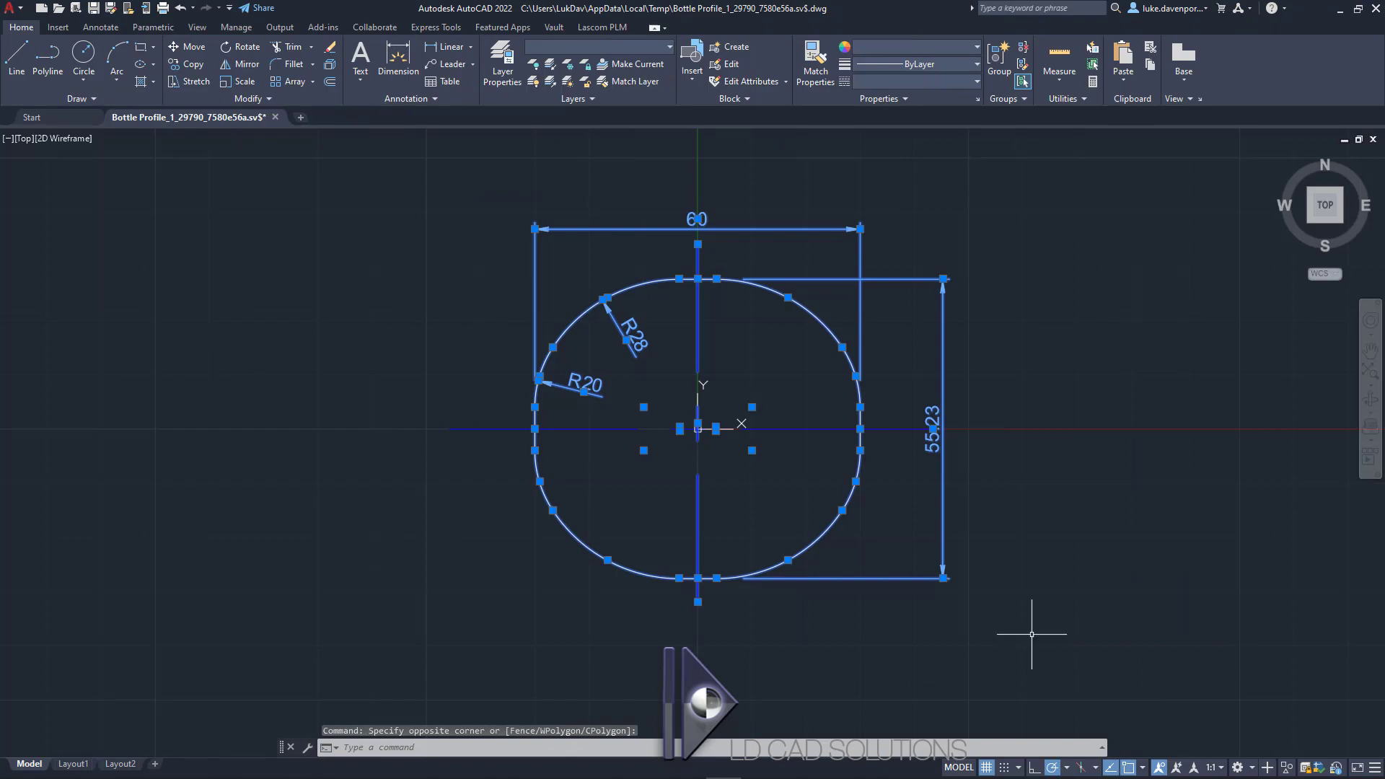
key("ctrl+c")
key("alt+Tab")
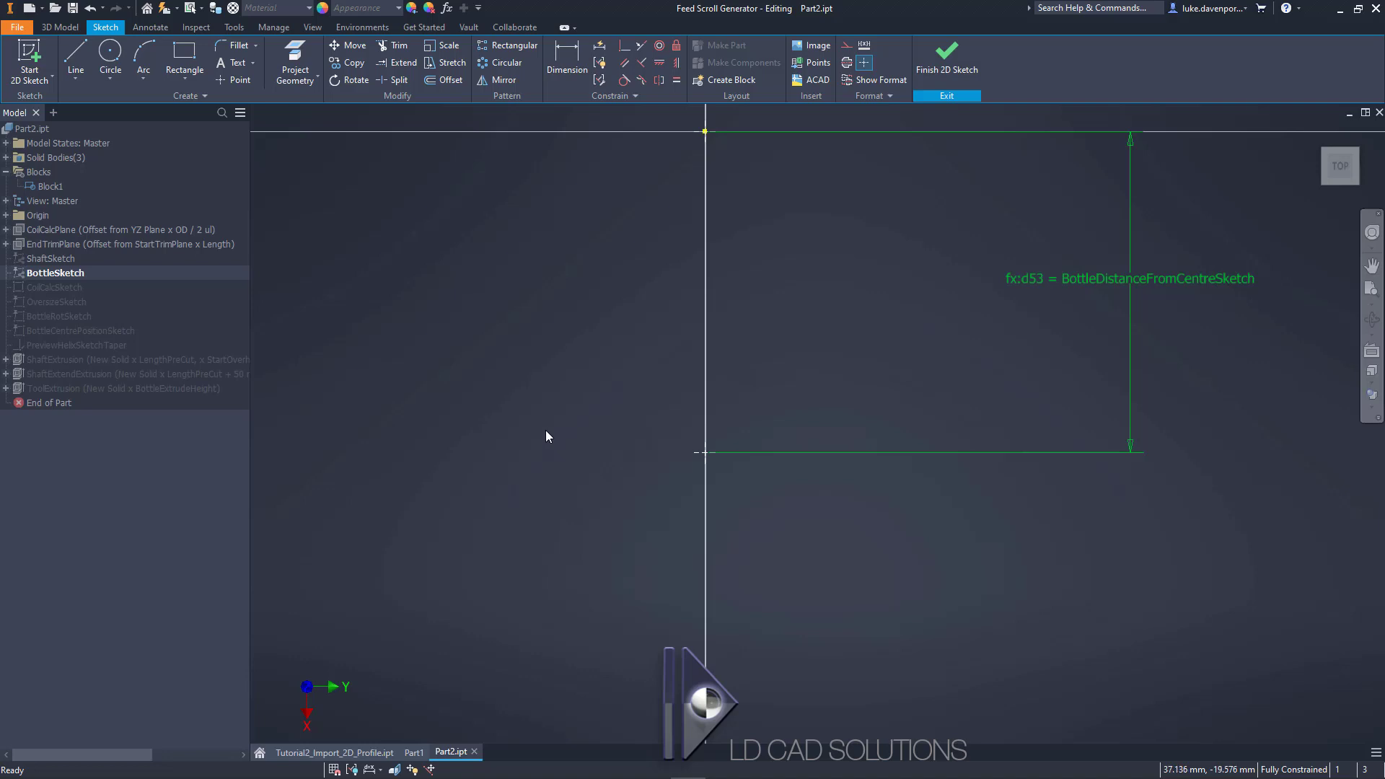
- Paste the AutoCAD bottle profile into BottleSketch beside the dimension and window-select all of it
scroll(542, 427, "down", 3)
mouse_move(542, 427)
middle_mouse_down()
mouse_move(414, 300)
mouse_move(389, 322)
mouse_move(597, 386)
mouse_move(446, 344)
middle_mouse_up()
right_click(450, 355)
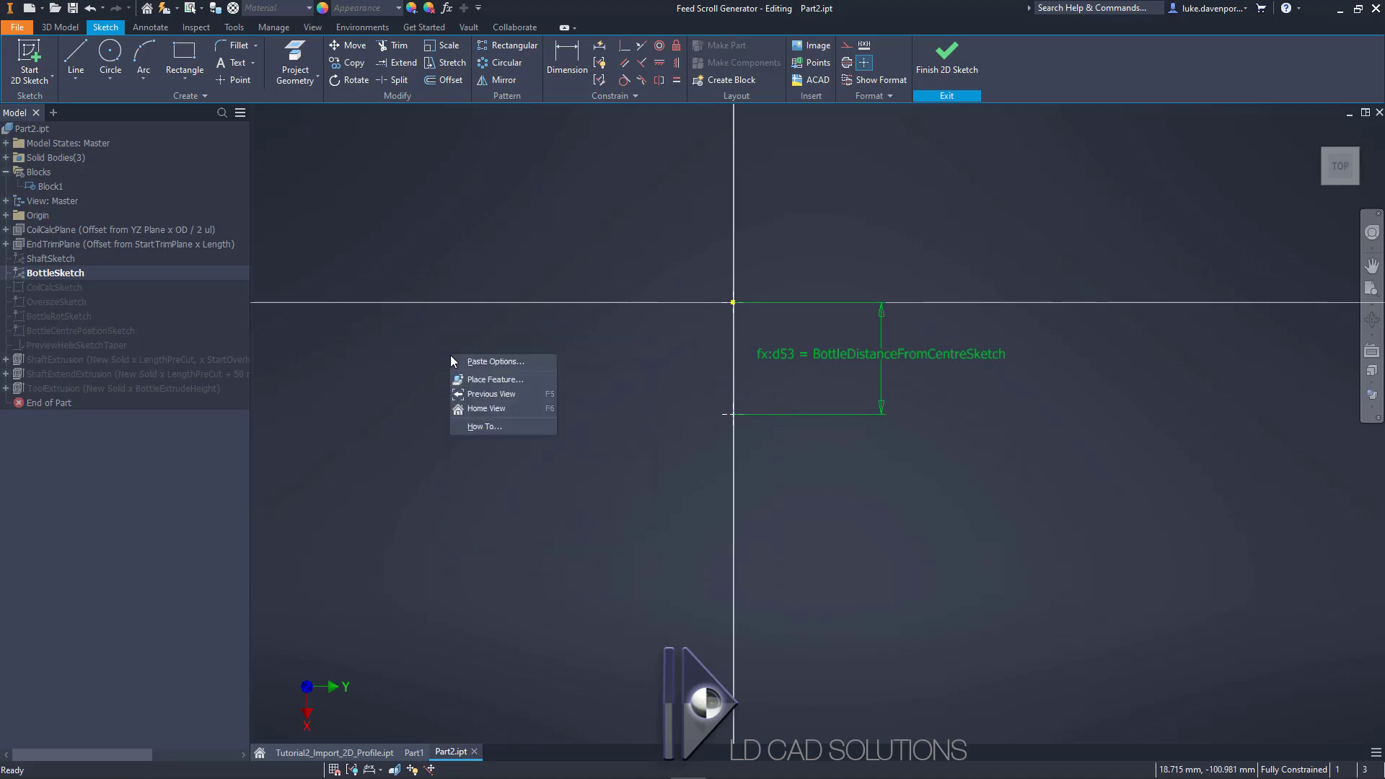
left_click(491, 365)
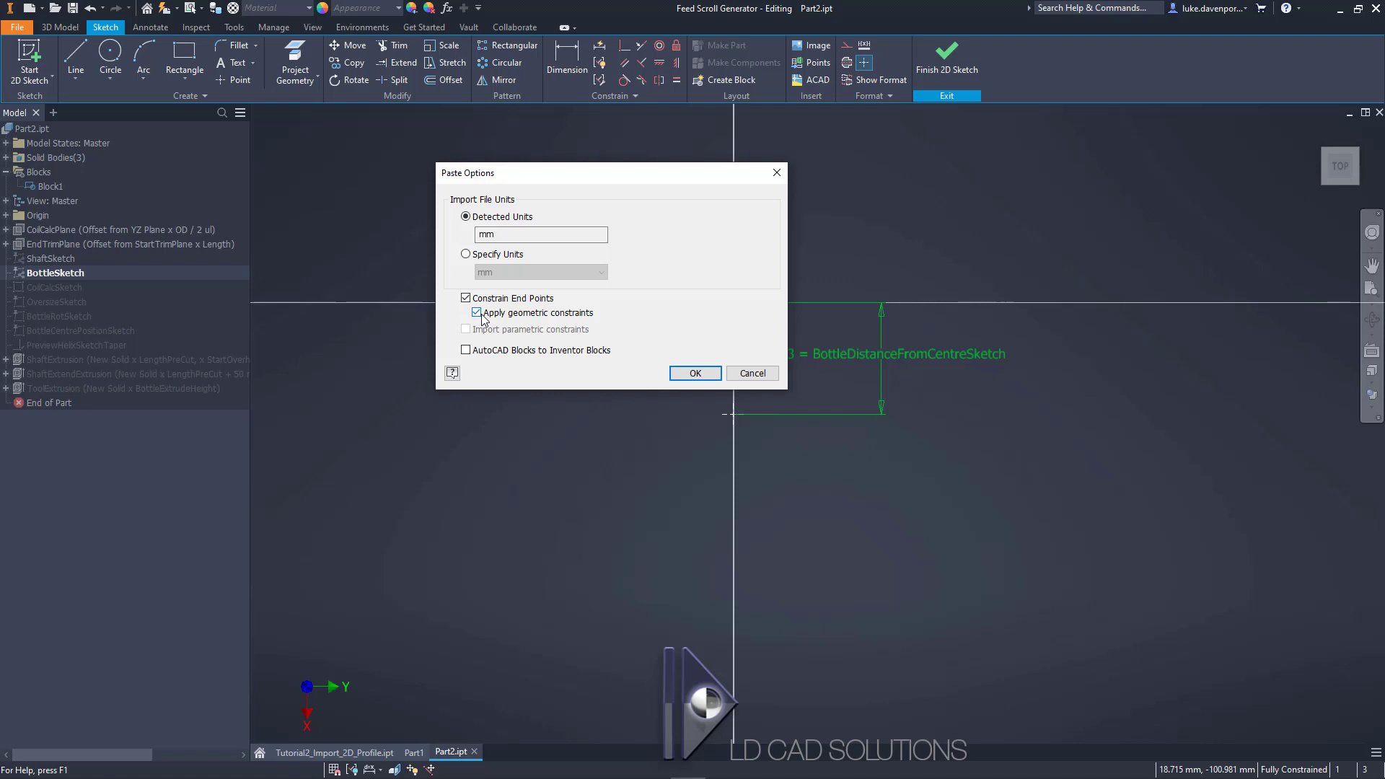
left_click(694, 373)
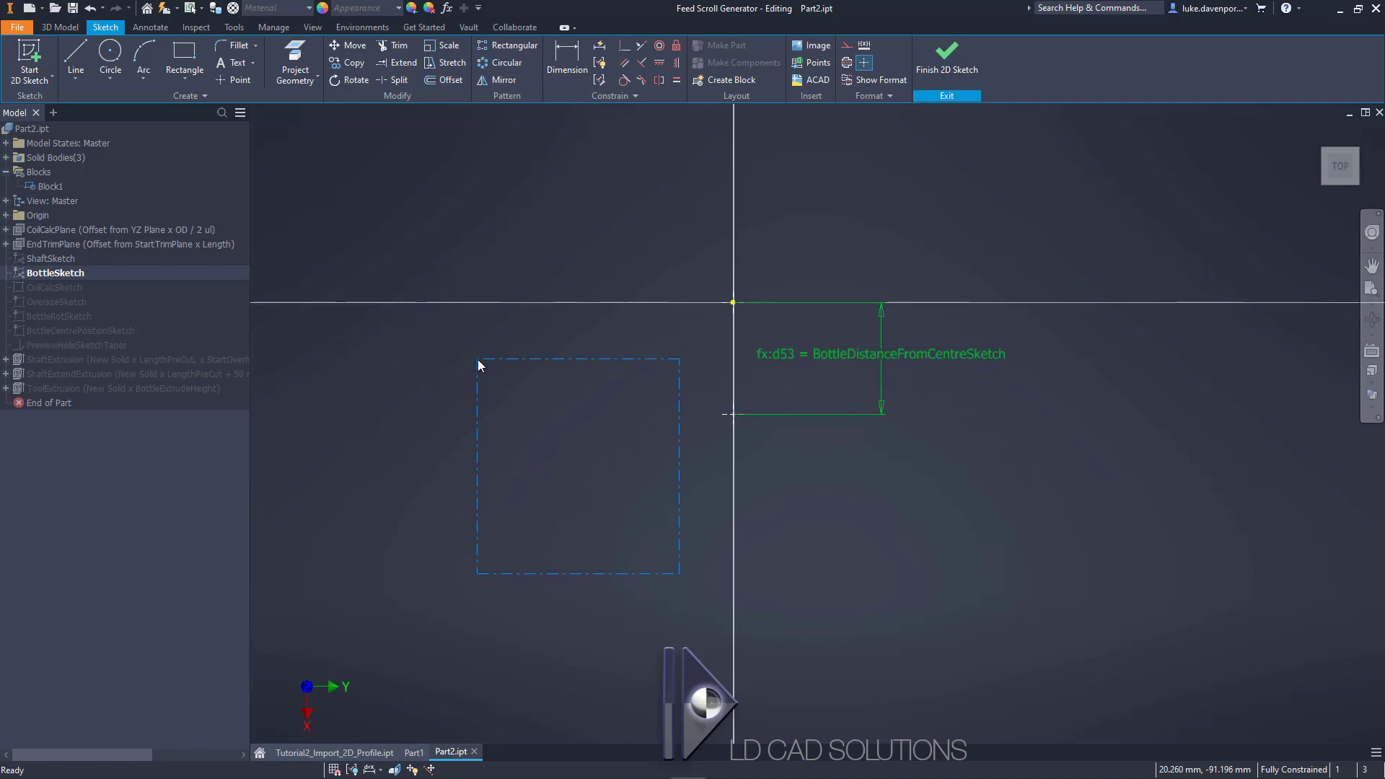
left_click(479, 365)
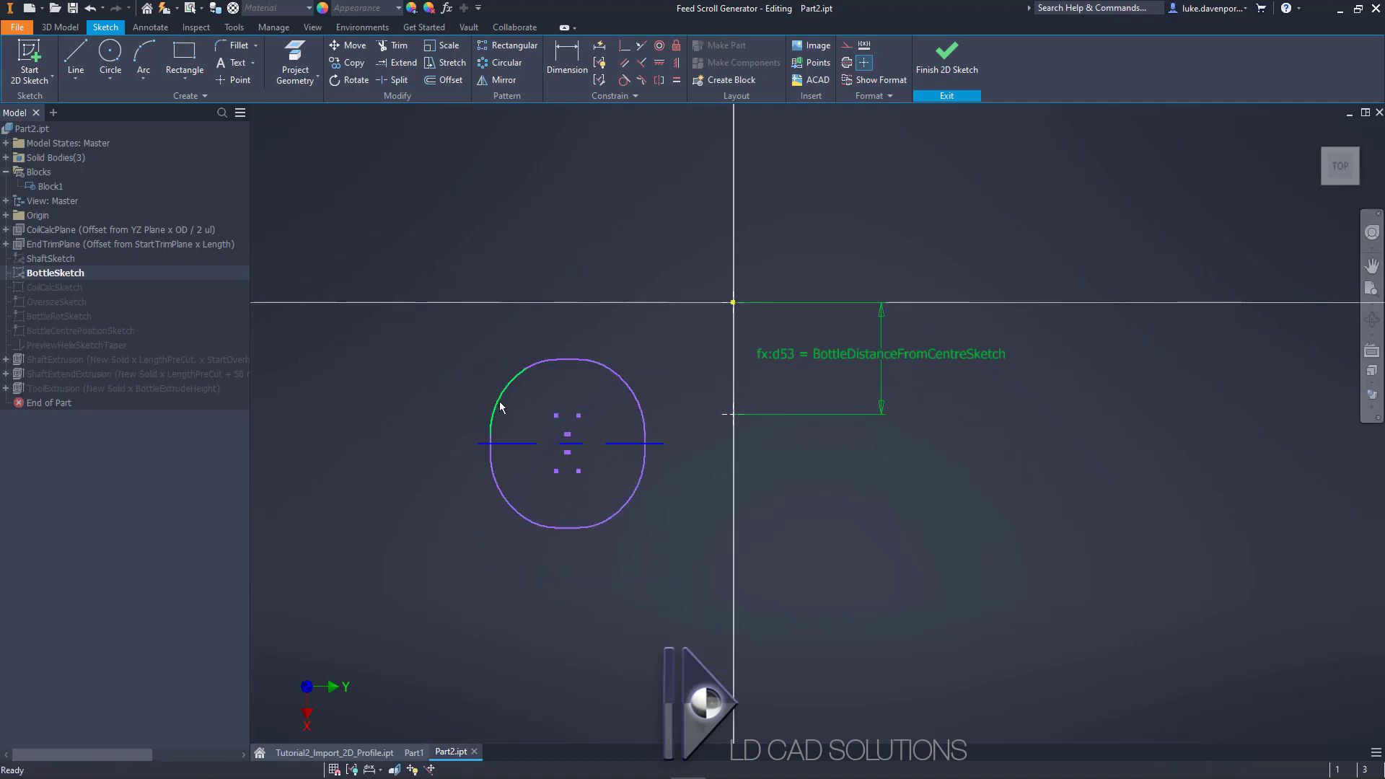
scroll(509, 404, "up", 3)
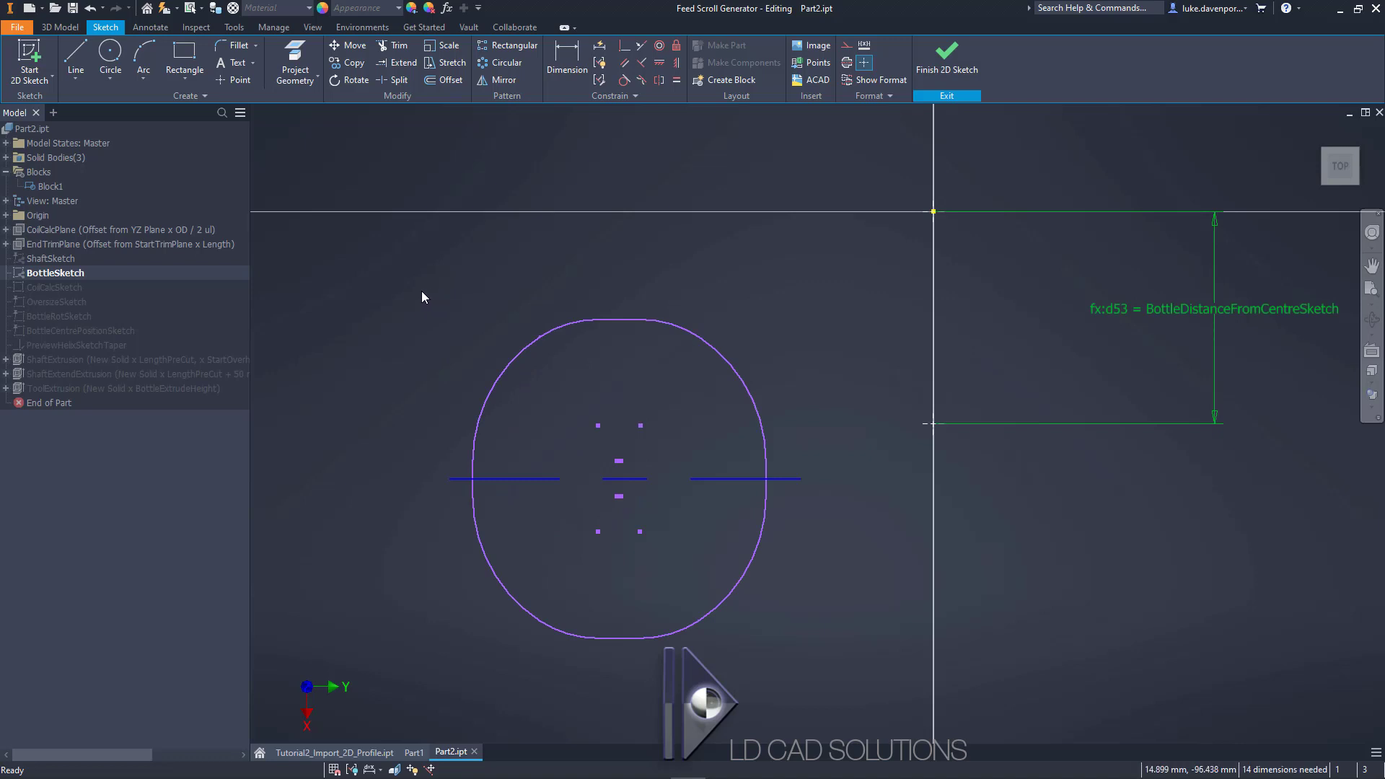
left_click_drag(387, 273, 857, 700)
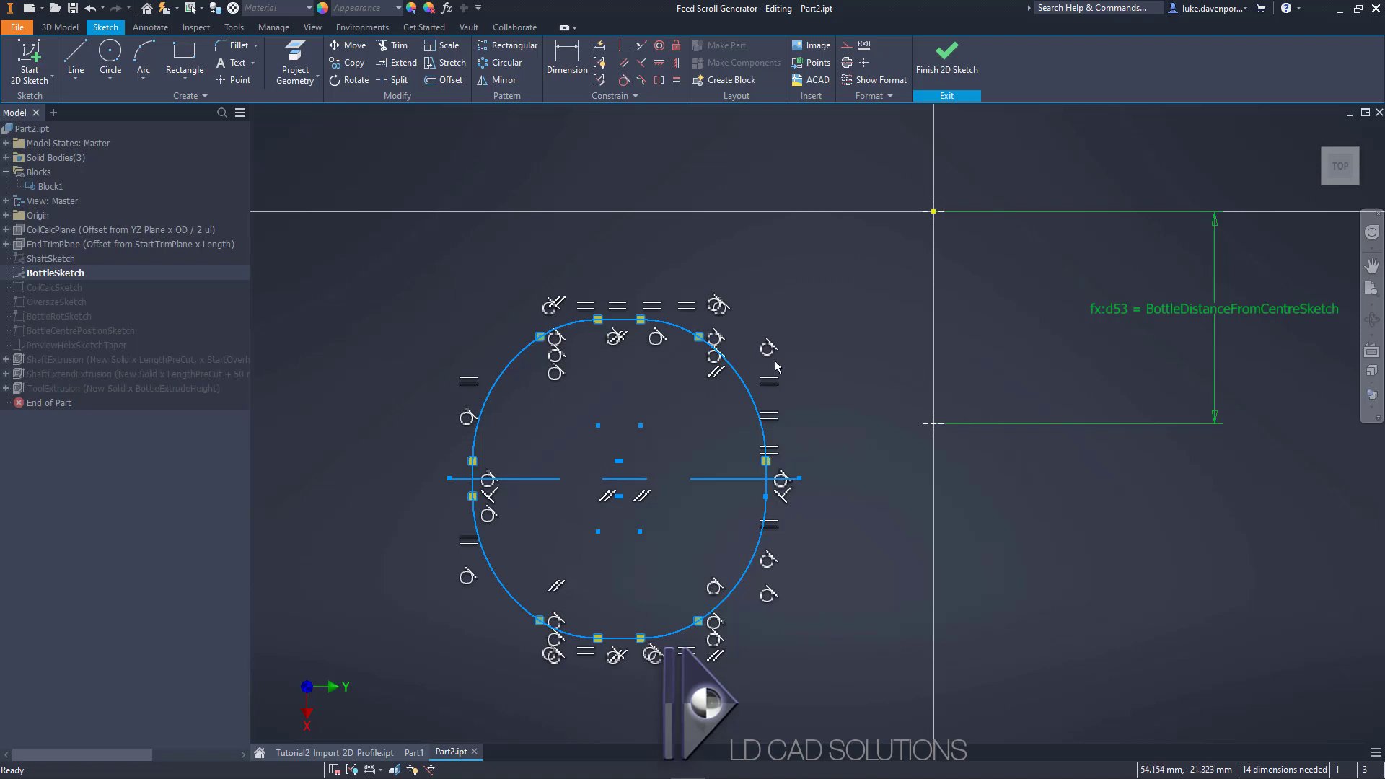
- Make the profile into Block2 and add a vertical construction line from its top to bottom
left_click(719, 84)
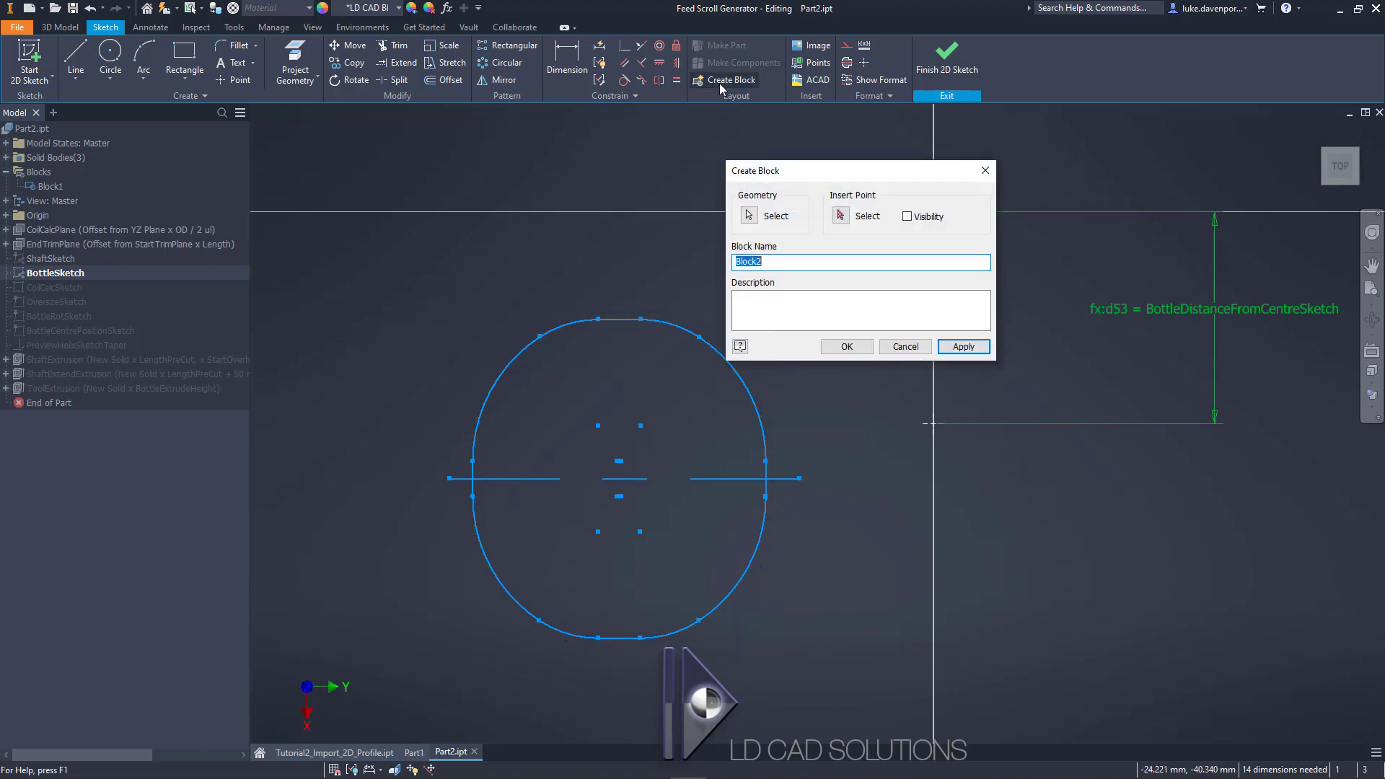
left_click(848, 347)
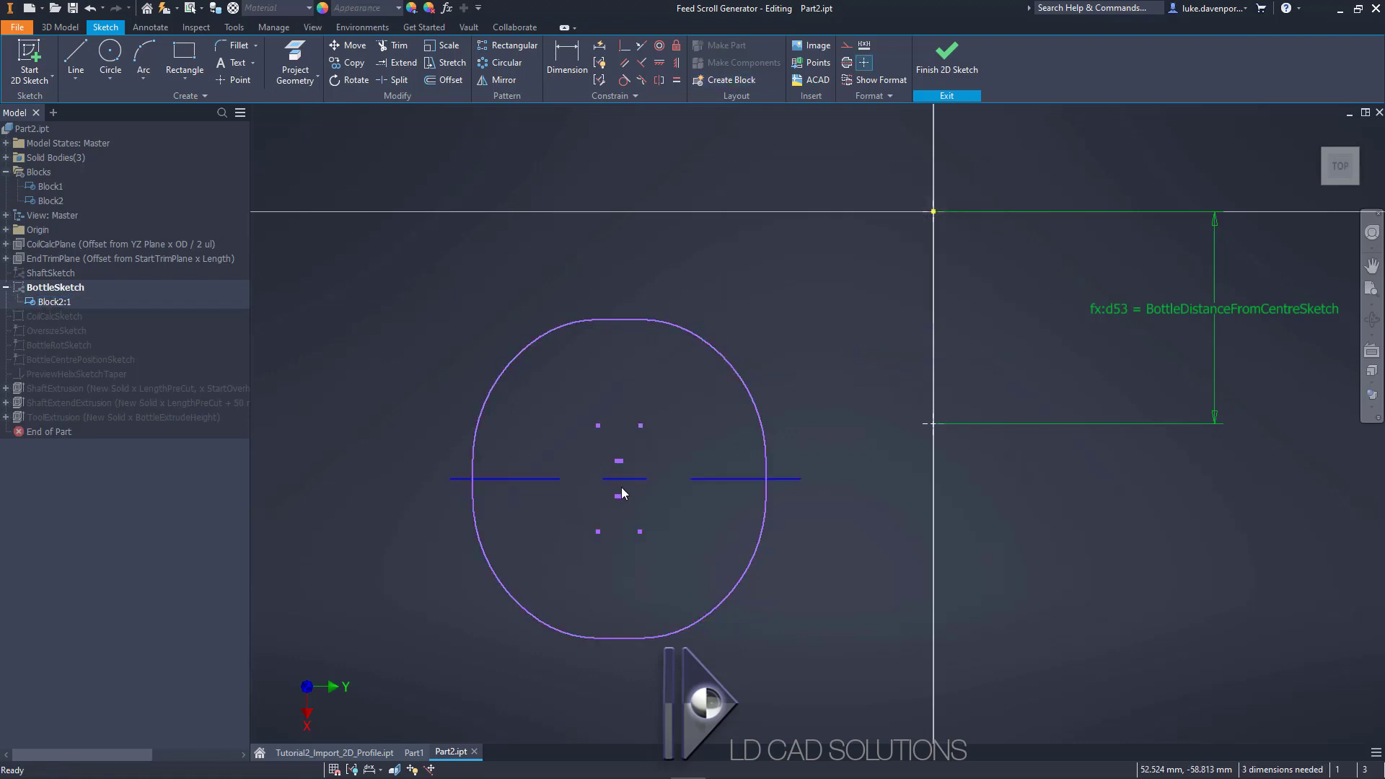
double_click(619, 320)
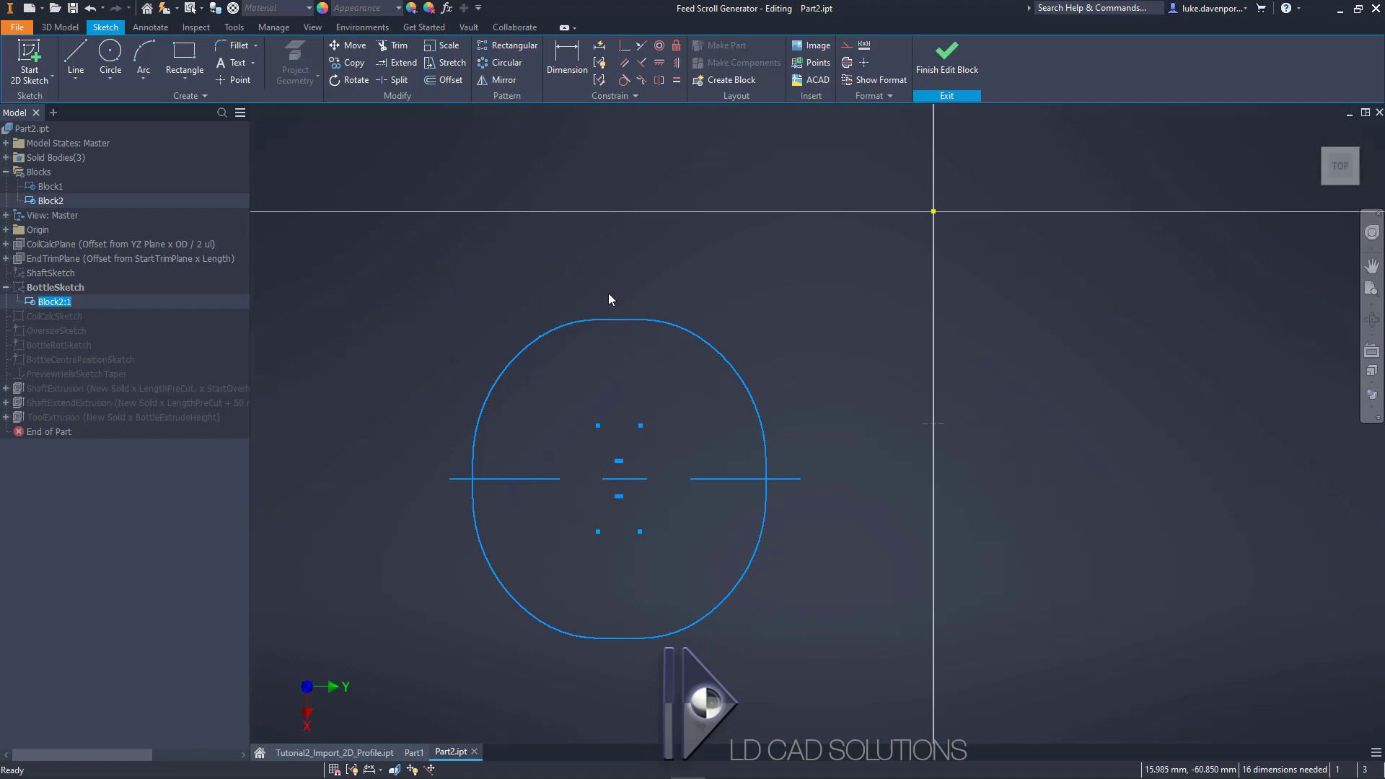
left_click(70, 47)
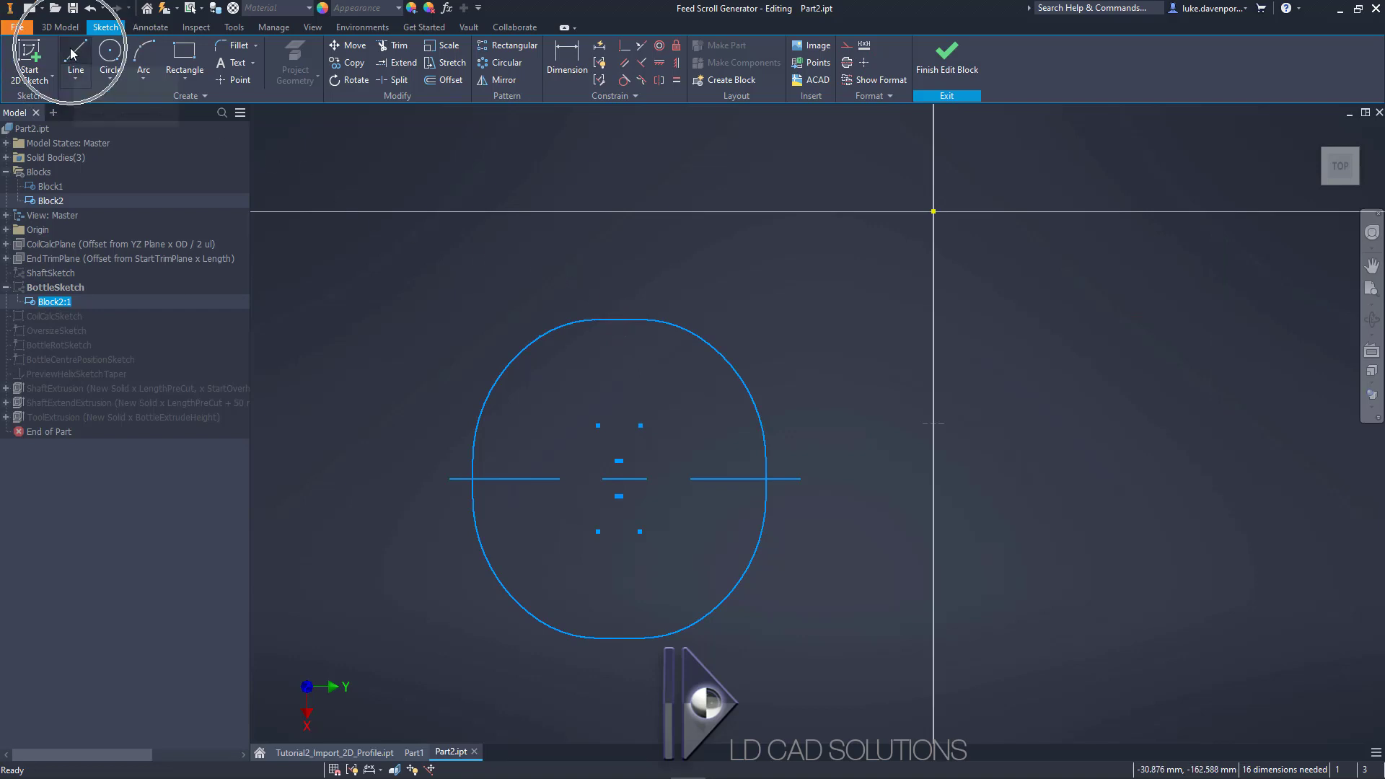
left_click(845, 49)
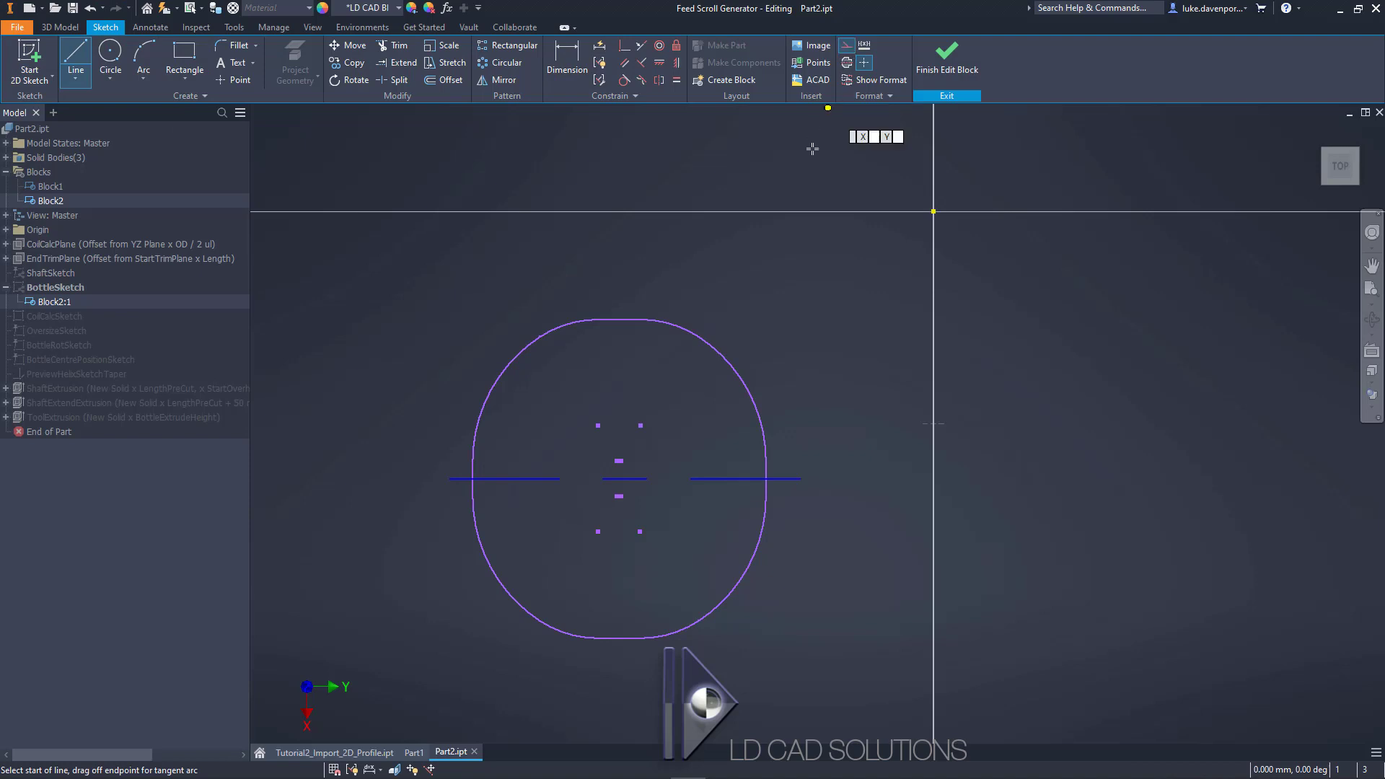
left_click(620, 318)
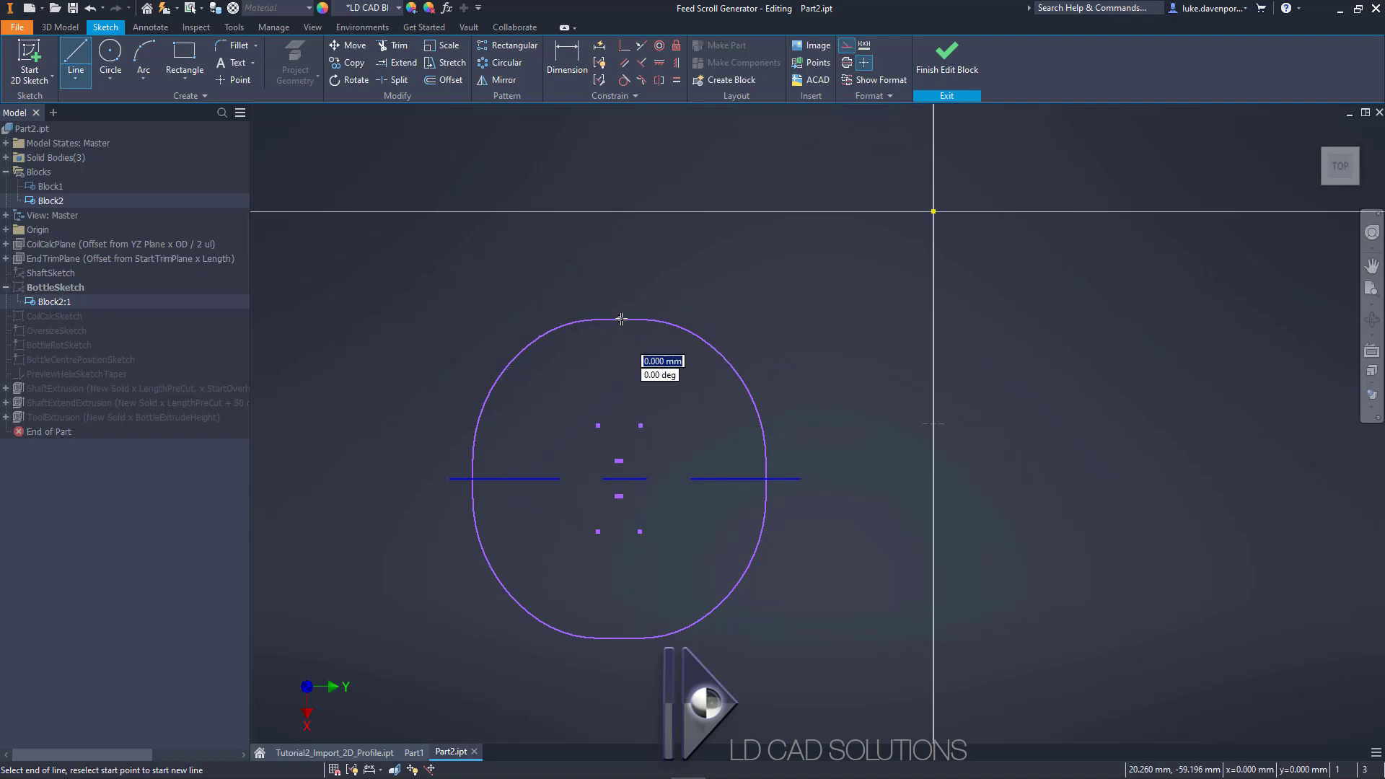
double_click(619, 638)
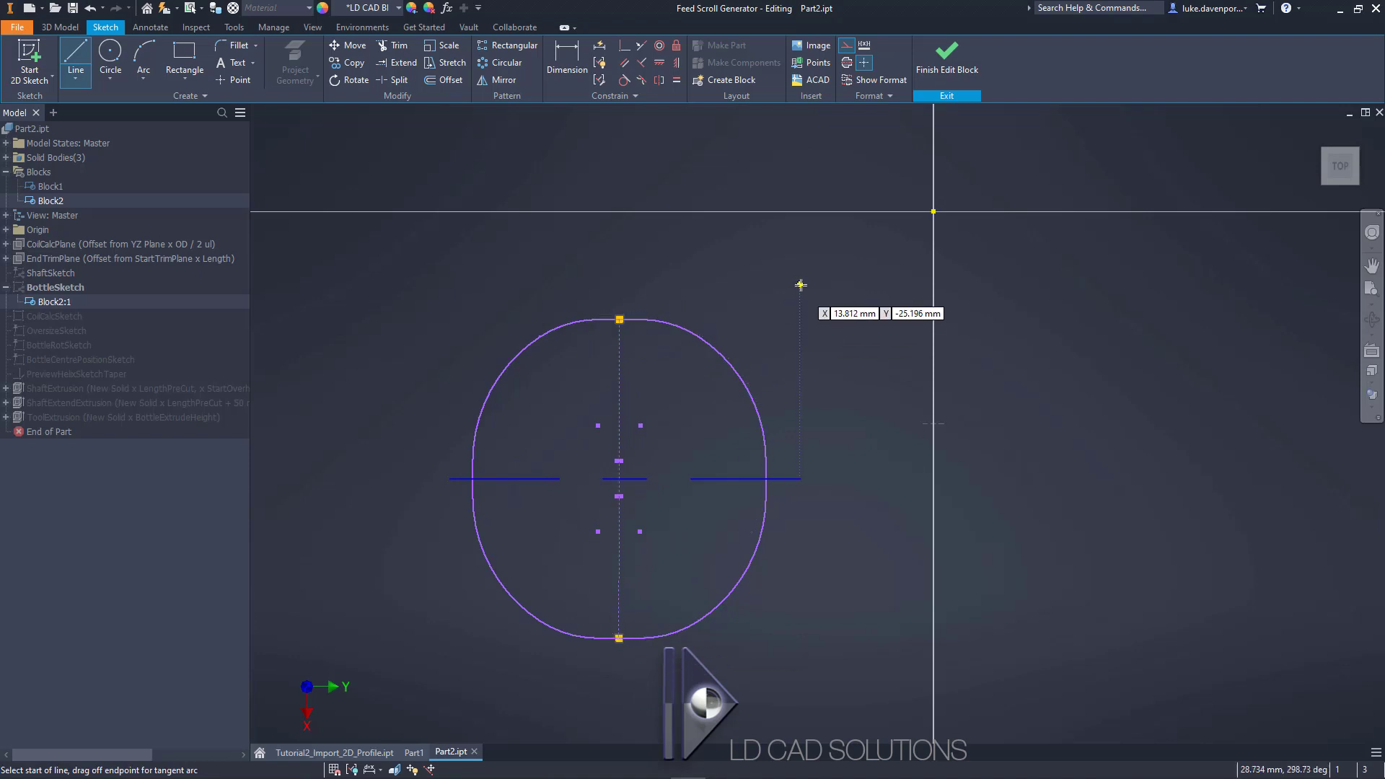
key("Escape")
left_click(948, 66)
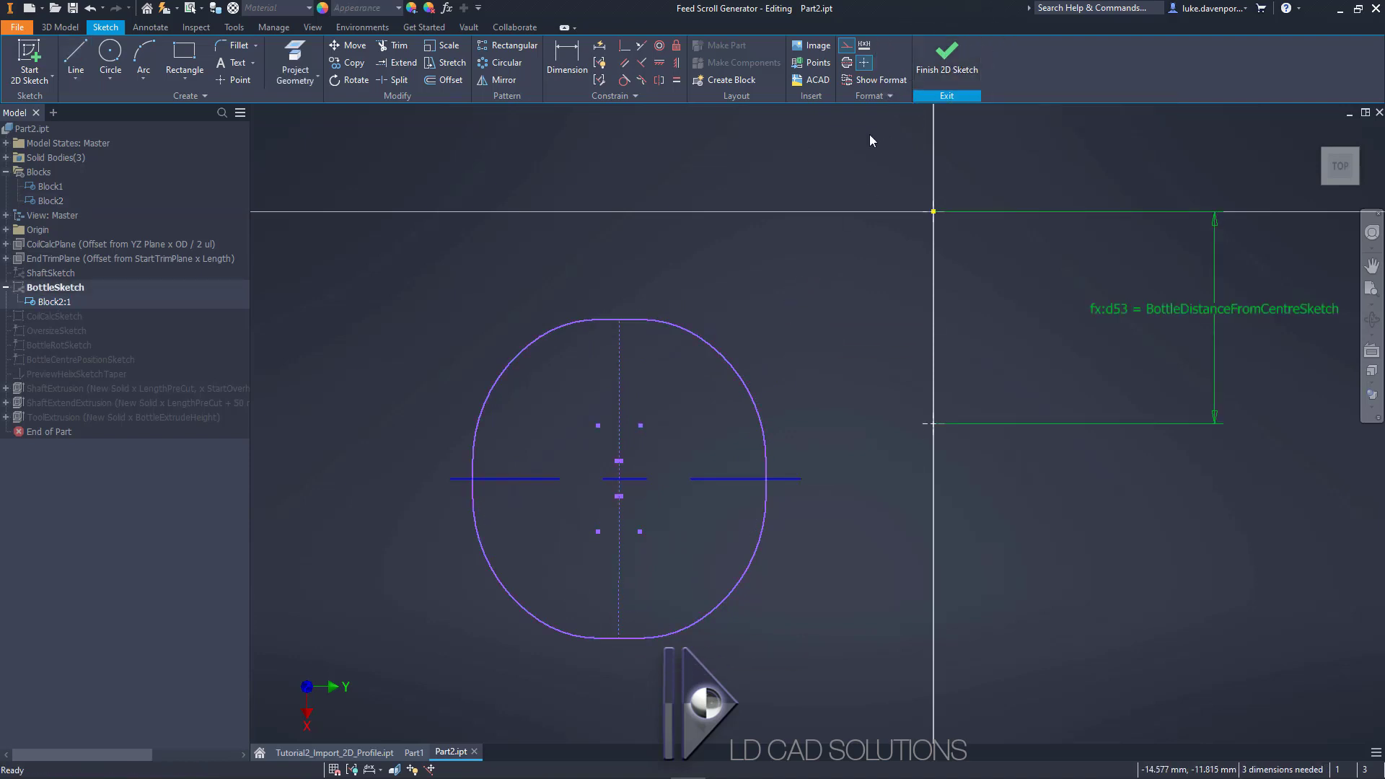
- Make the bottle block's centre coincident with the dimension's lower end point
left_click(623, 48)
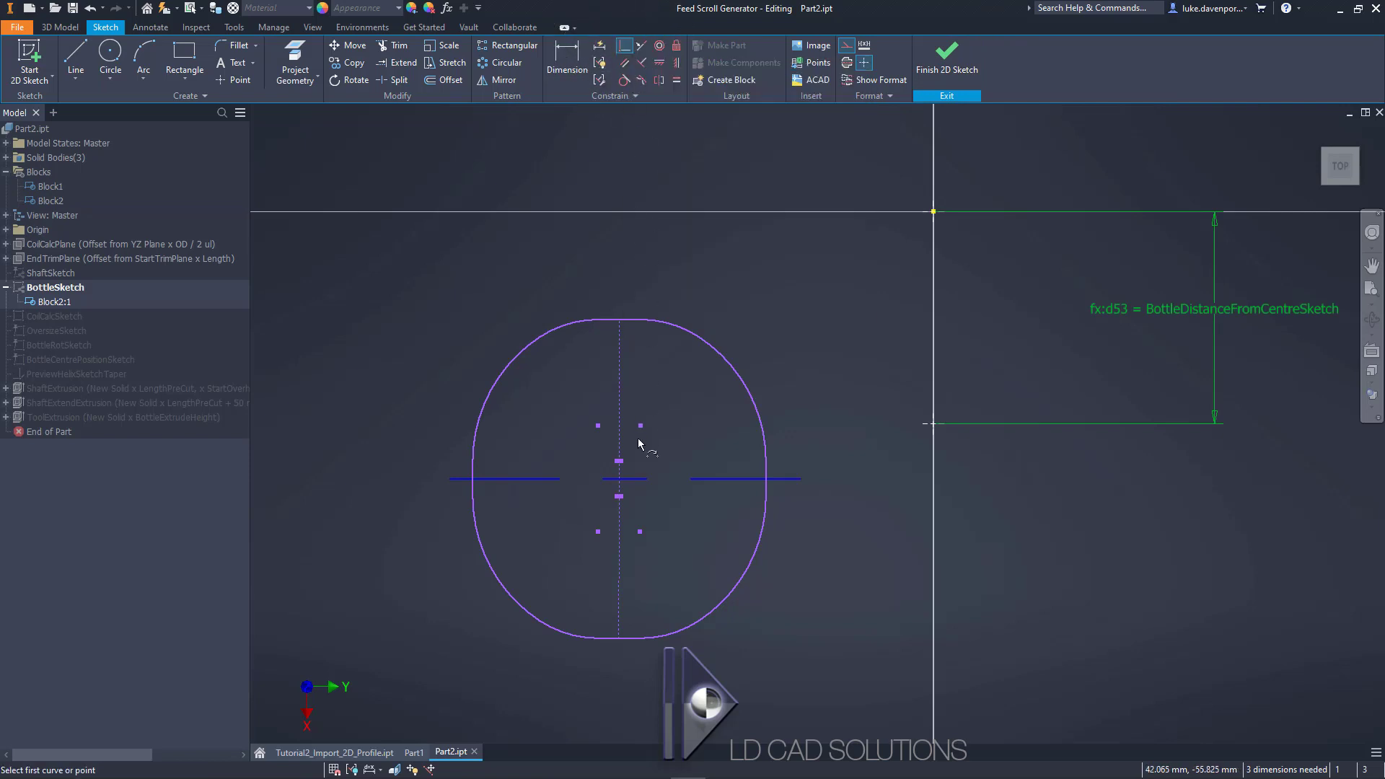
left_click(619, 478)
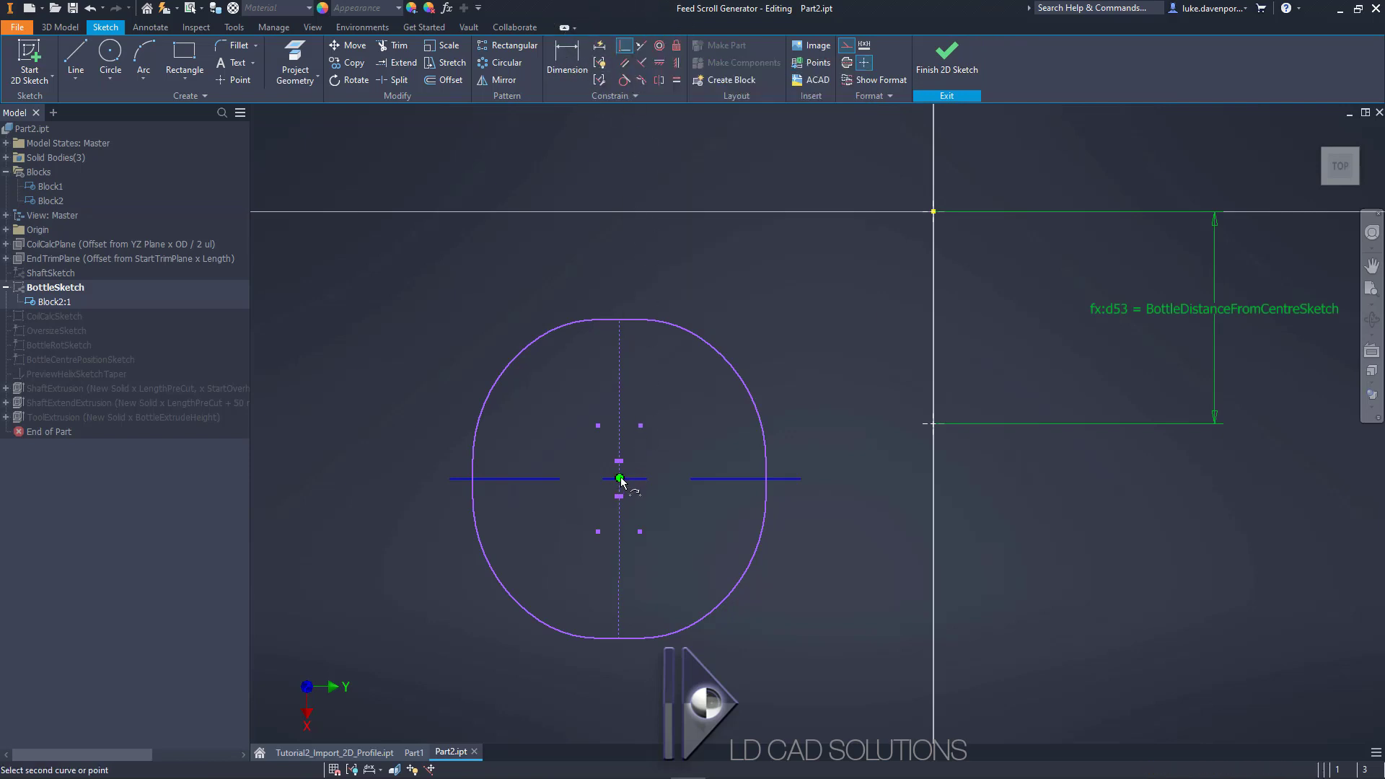
left_click(934, 424)
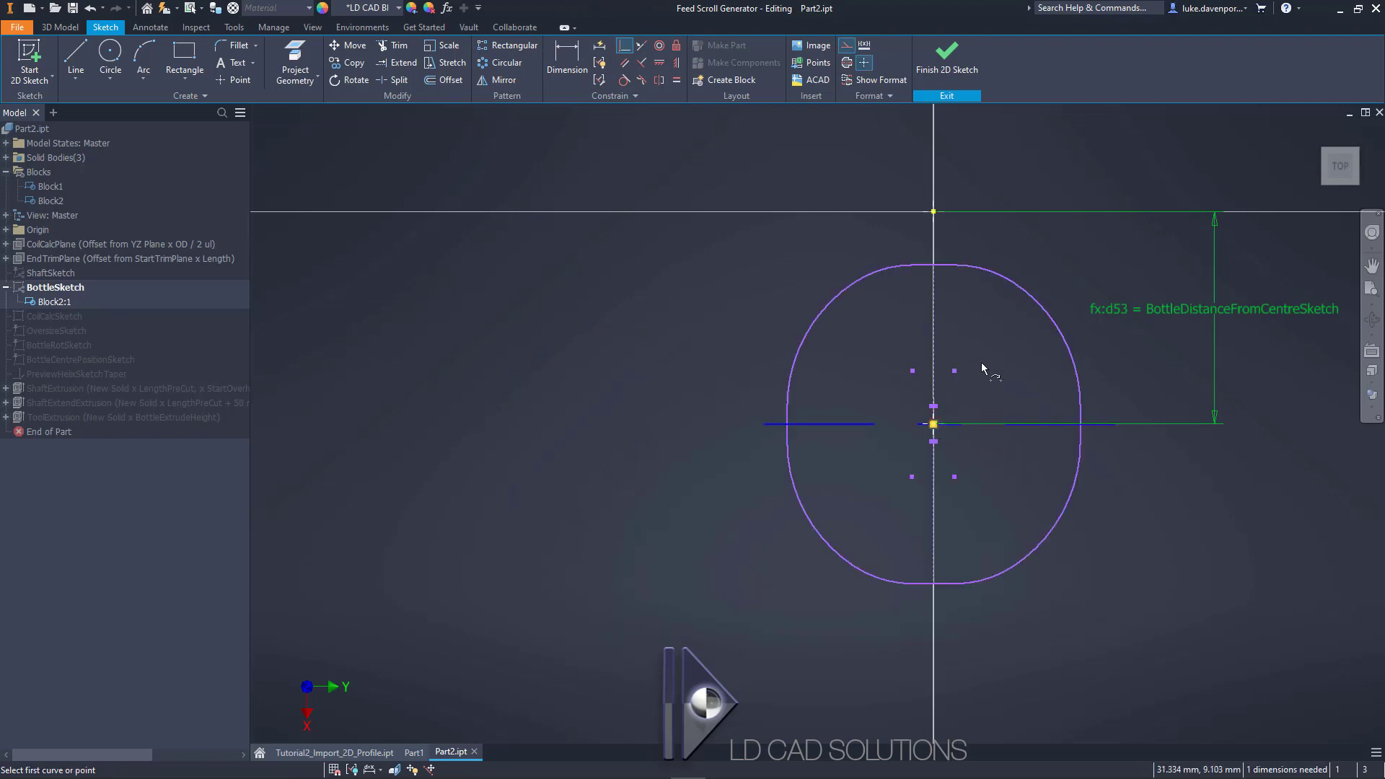
key("Escape")
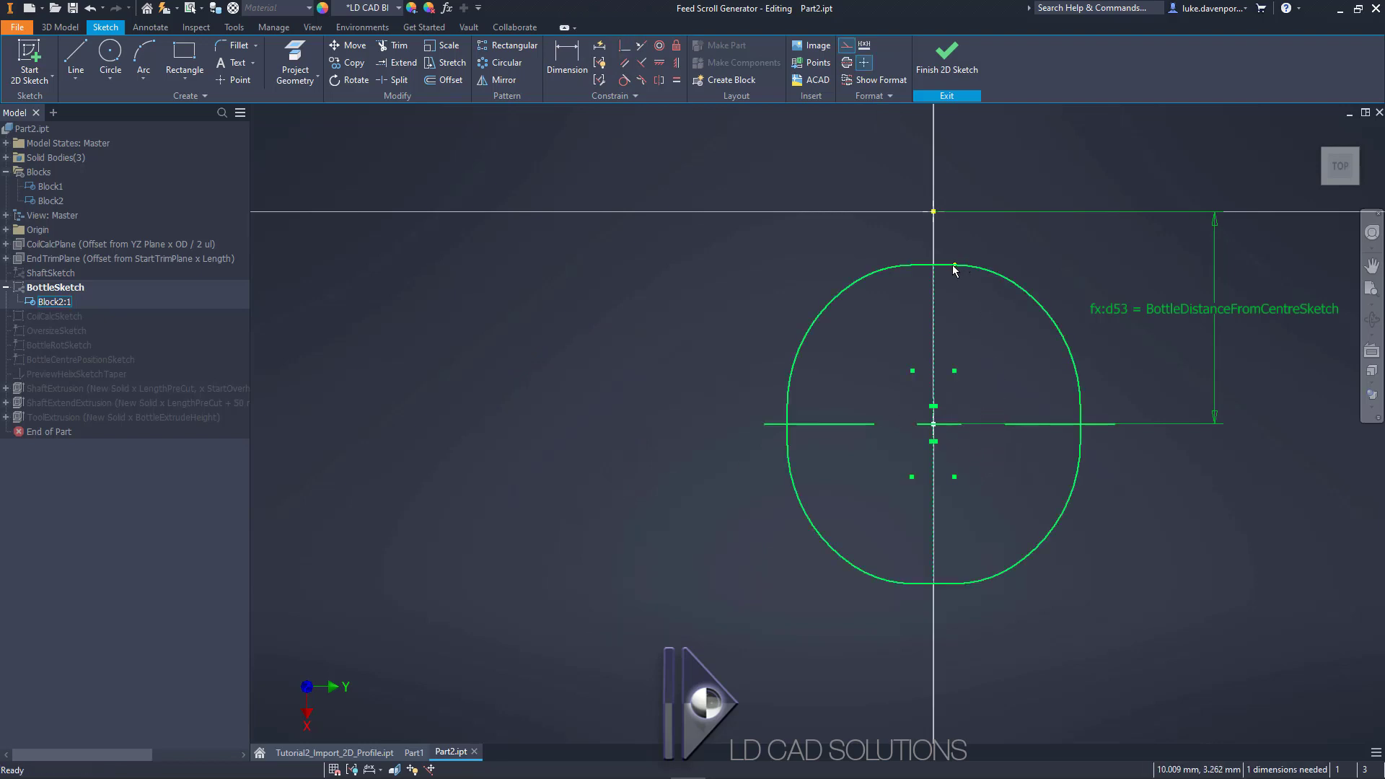
left_click_drag(954, 271, 828, 317)
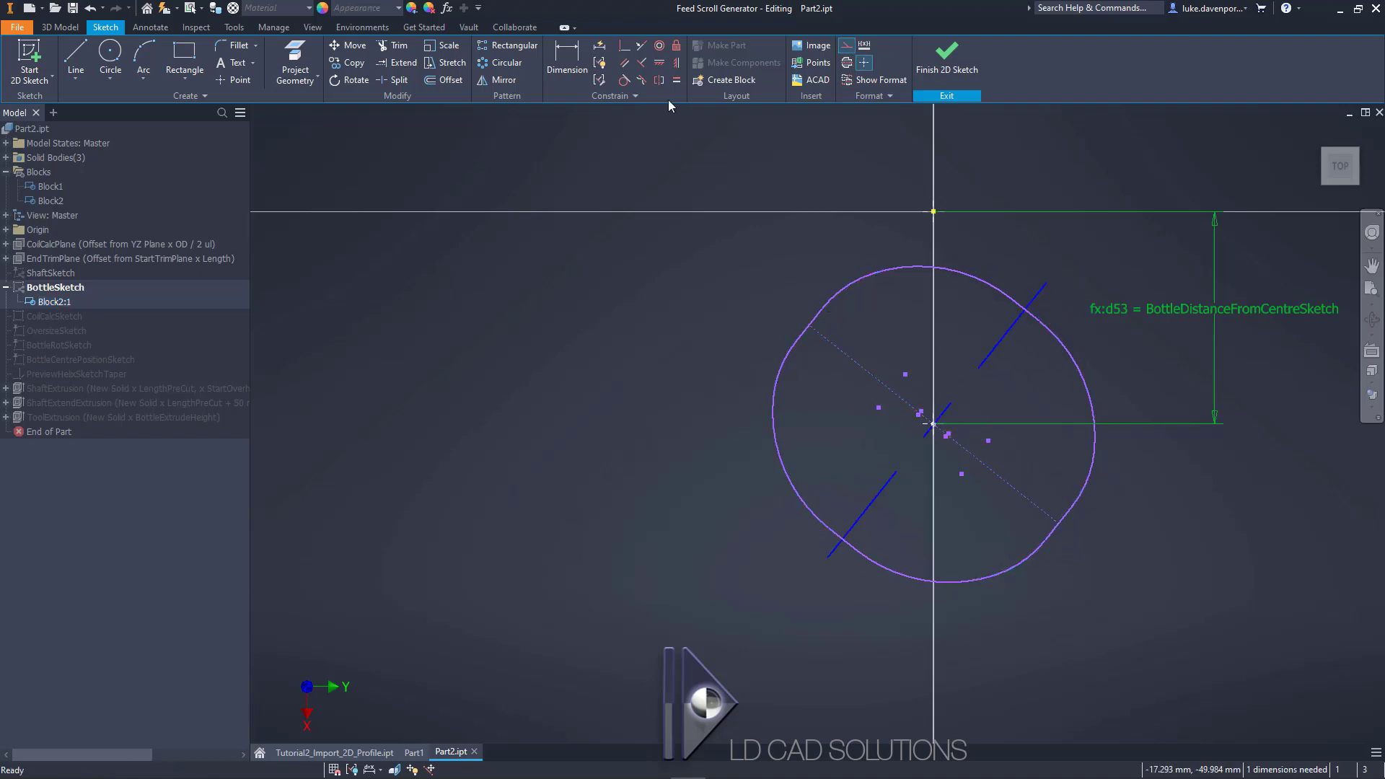
- Make the block's construction line parallel to the vertical axis, fully constraining BottleSketch
left_click(677, 64)
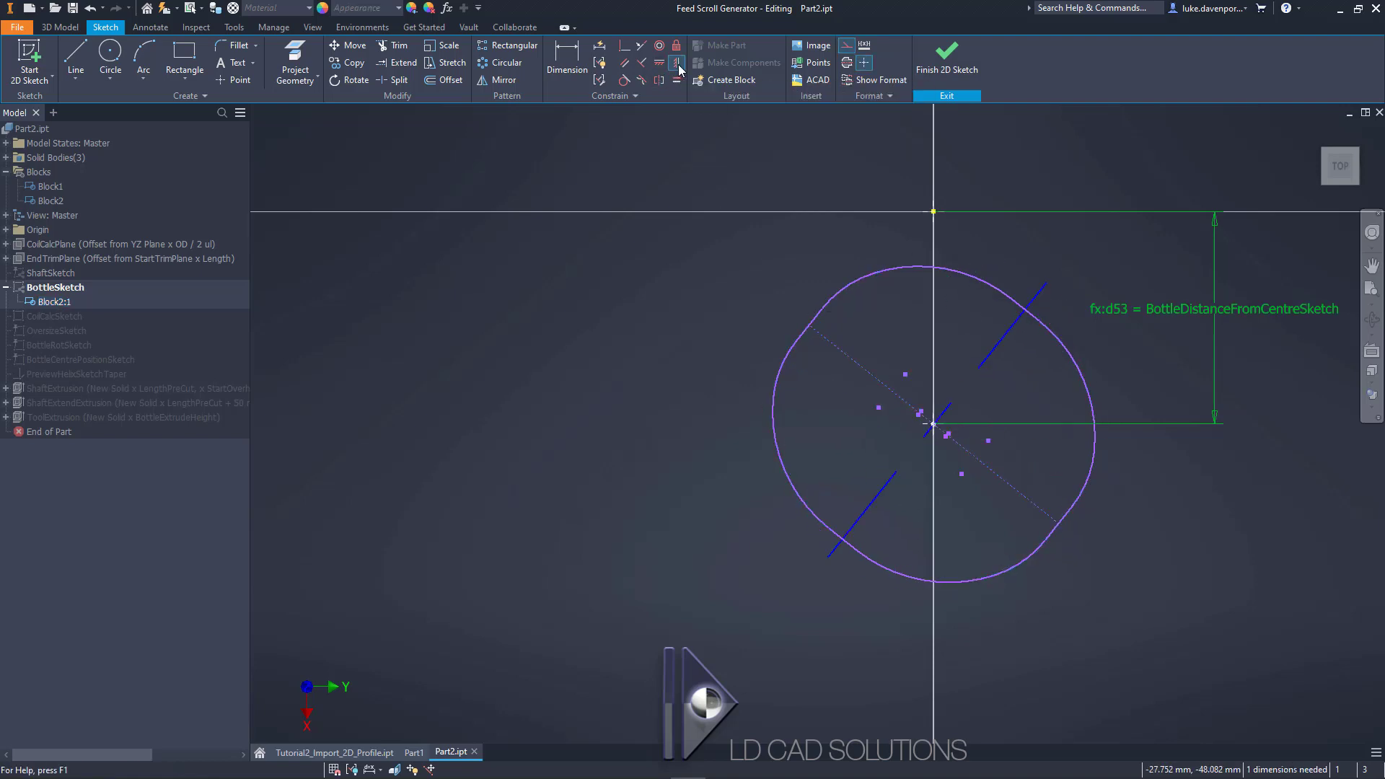
left_click(859, 372)
mouse_move(655, 372)
middle_mouse_down()
mouse_move(641, 363)
mouse_move(538, 396)
middle_mouse_up()
mouse_move(632, 376)
middle_mouse_down()
mouse_move(544, 407)
mouse_move(556, 392)
middle_mouse_up()
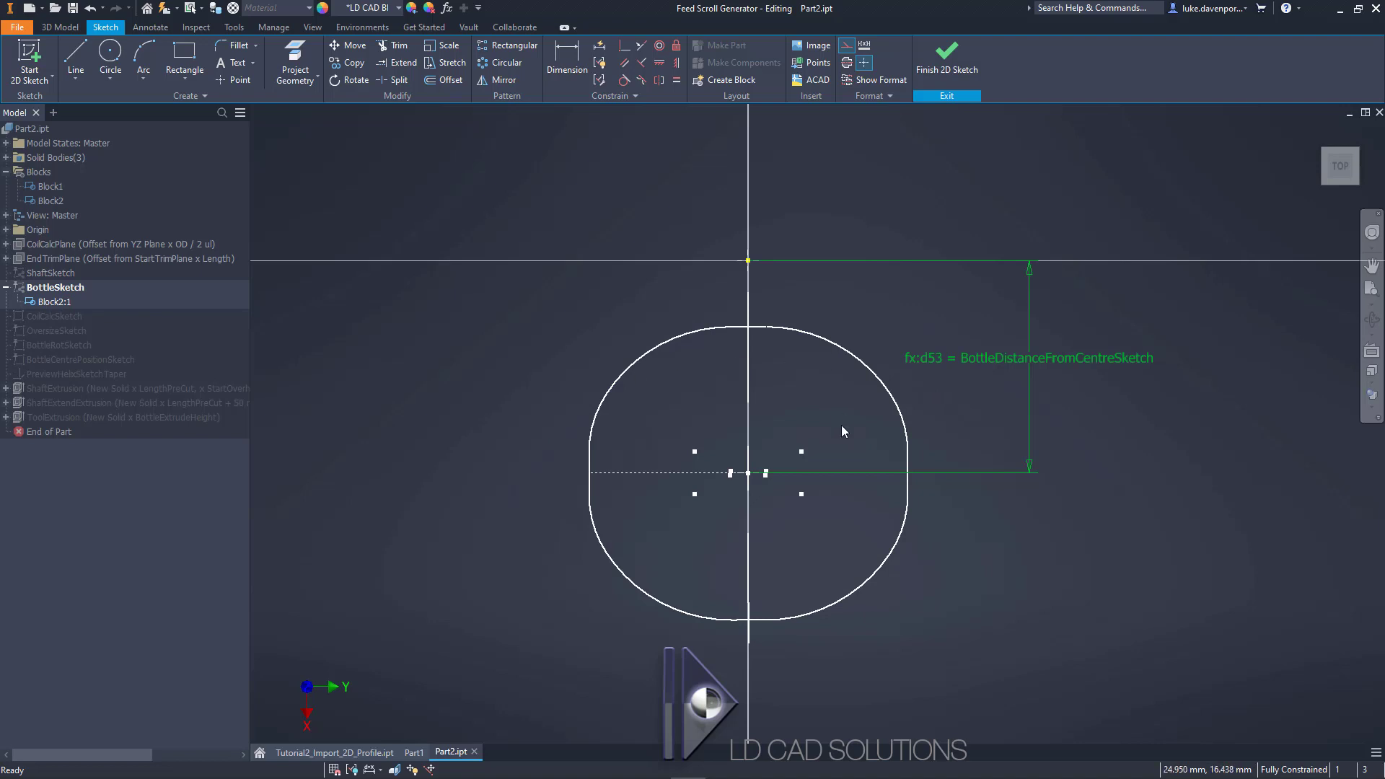
- Finish BottleSketch, dismiss the 'no valid closed profiles' warning, and return to the Model browser
left_click(948, 65)
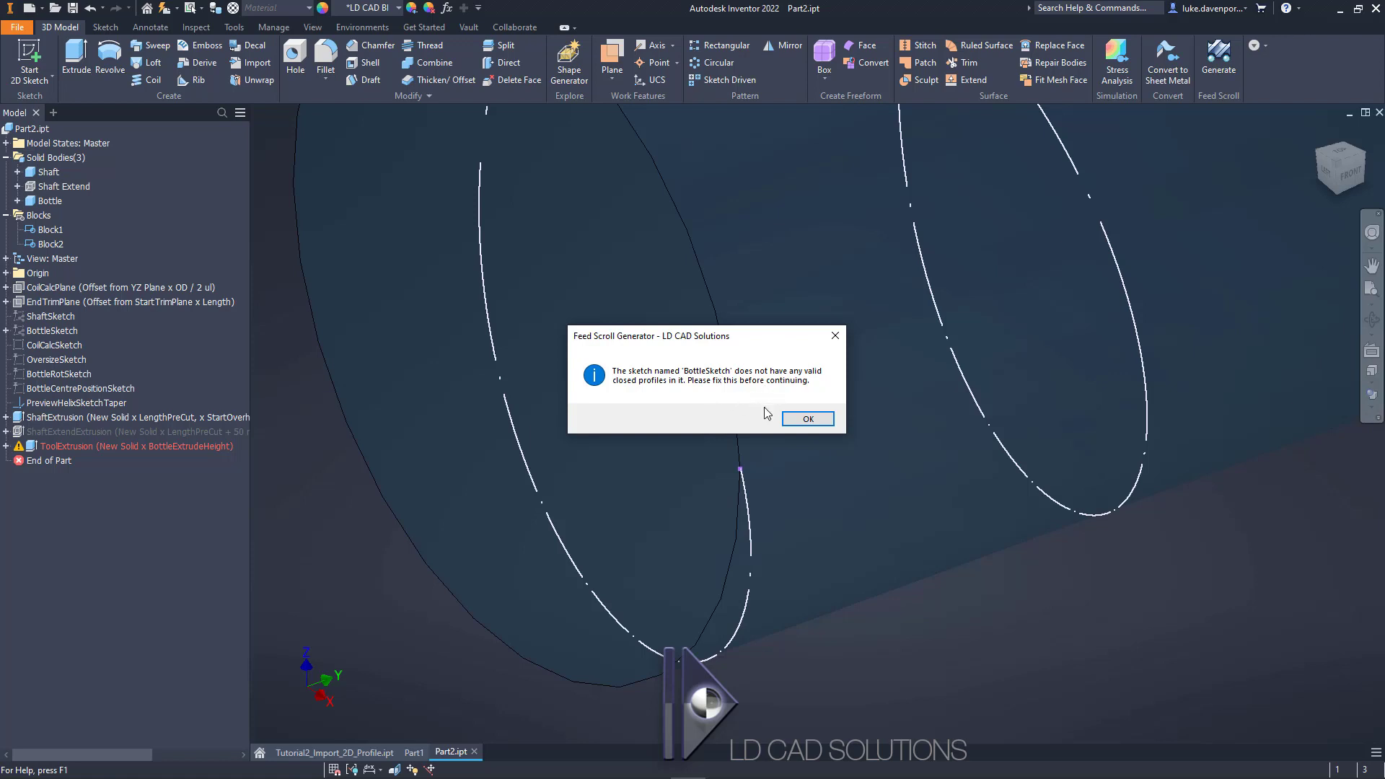
left_click(808, 419)
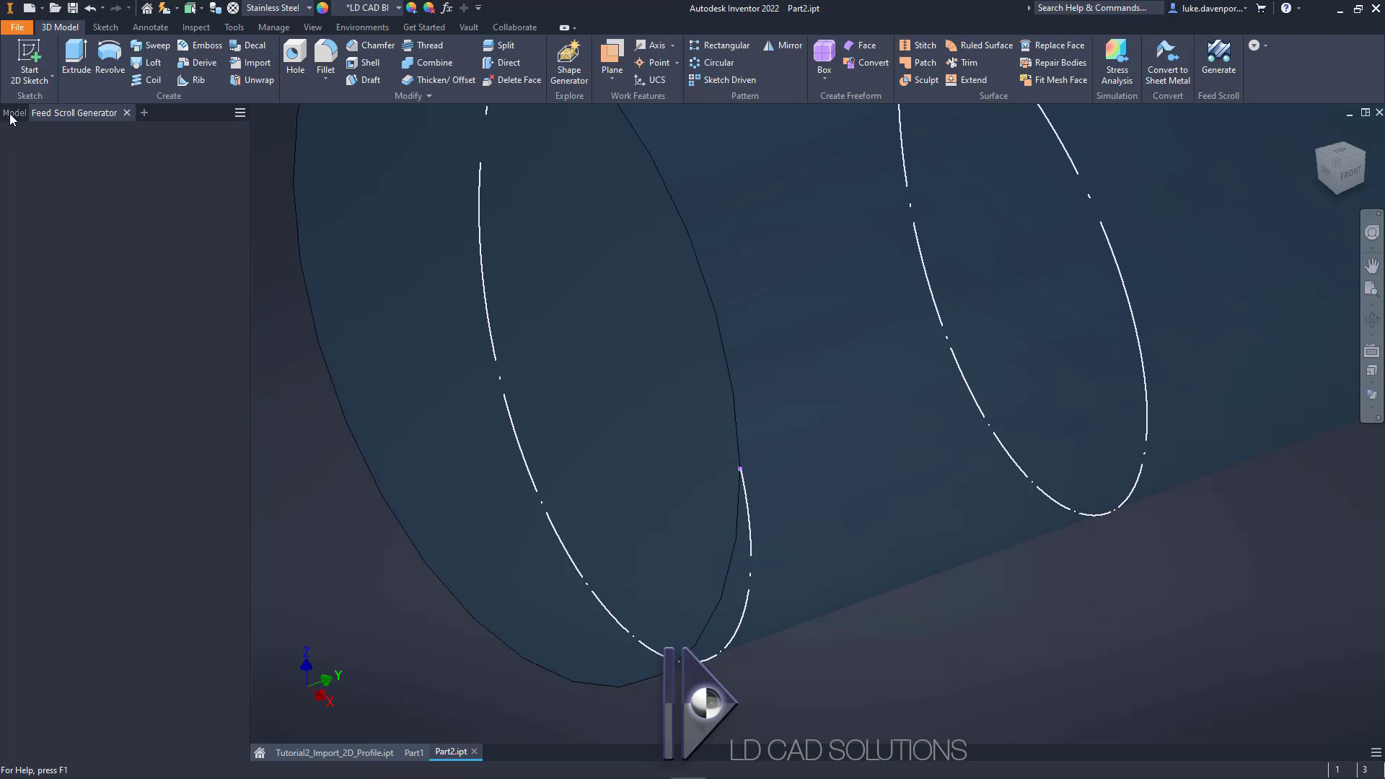
left_click(13, 114)
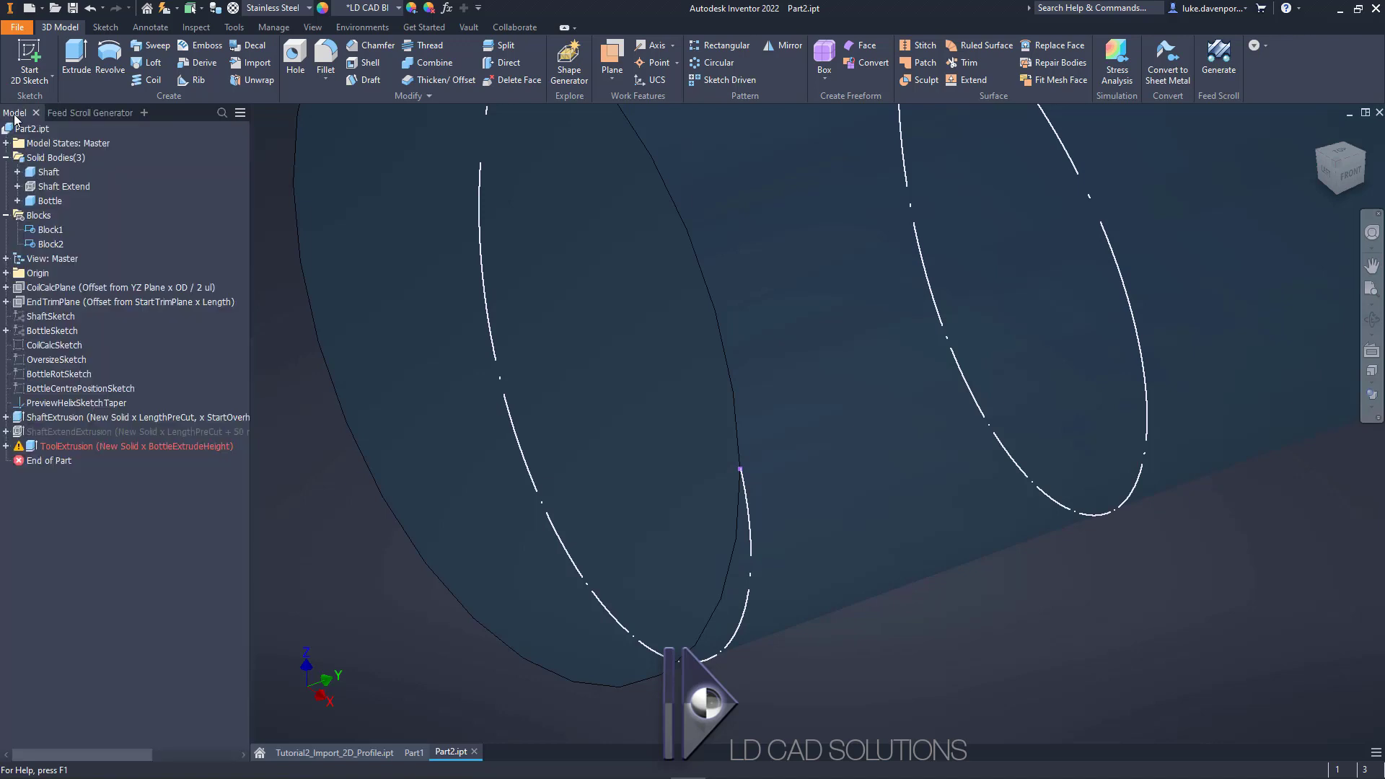
- Reopen BottleSketch and explode the bottle block into loose sketch geometry
double_click(58, 330)
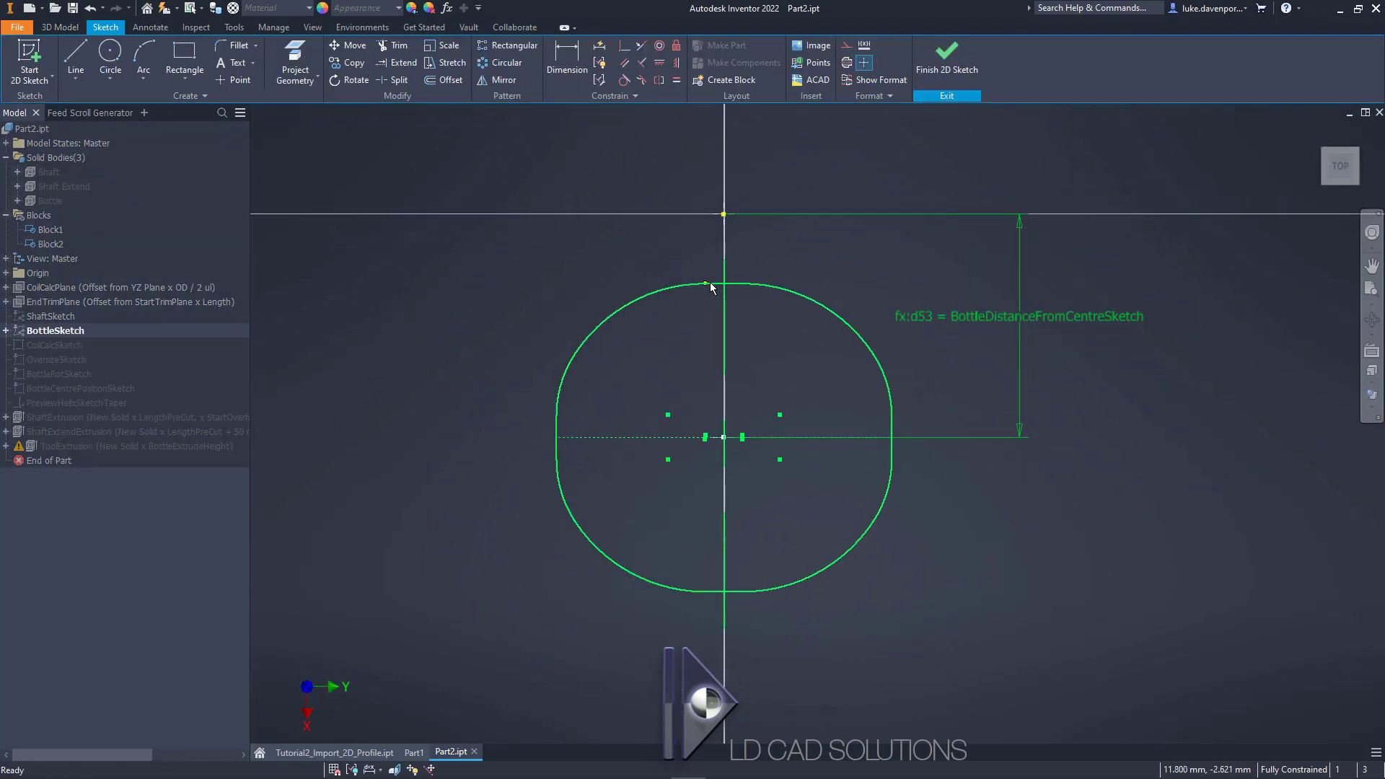
right_click(781, 287)
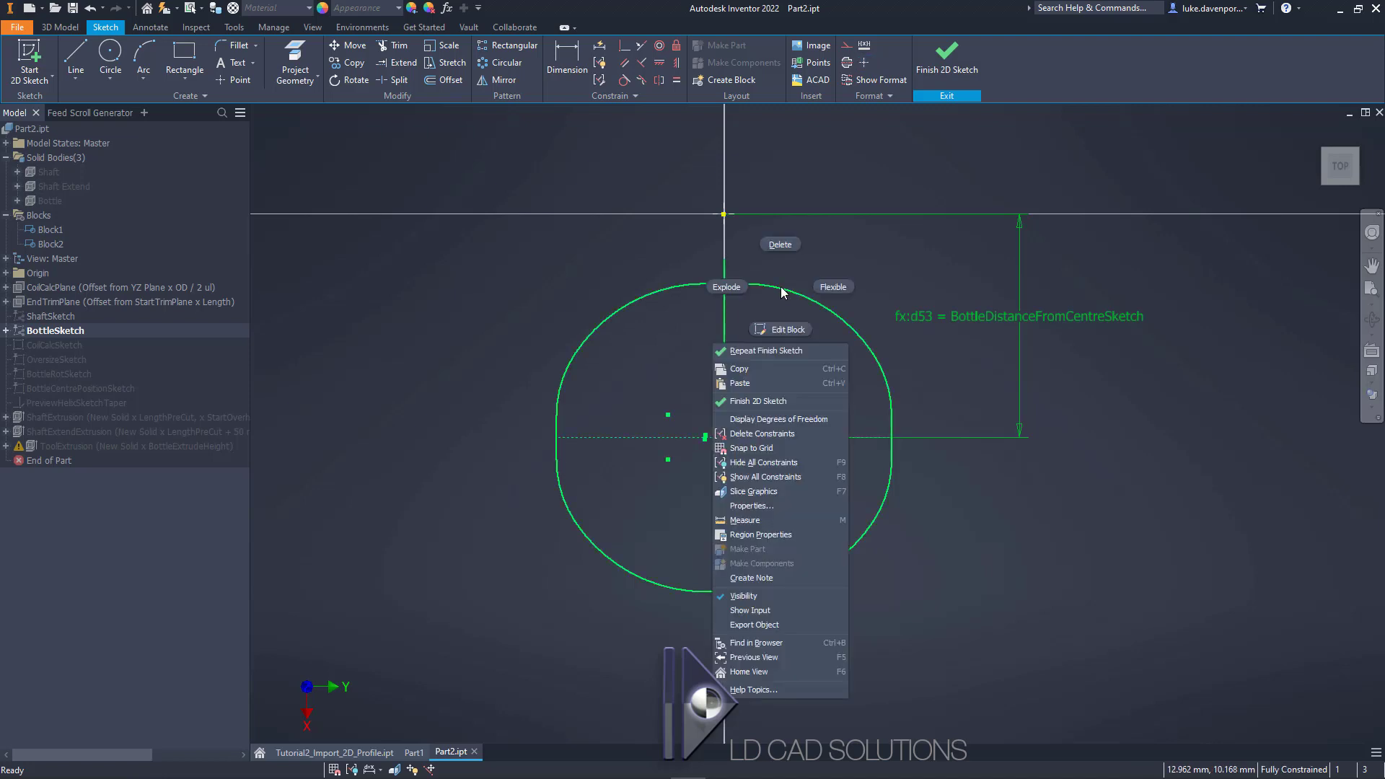
left_click(734, 288)
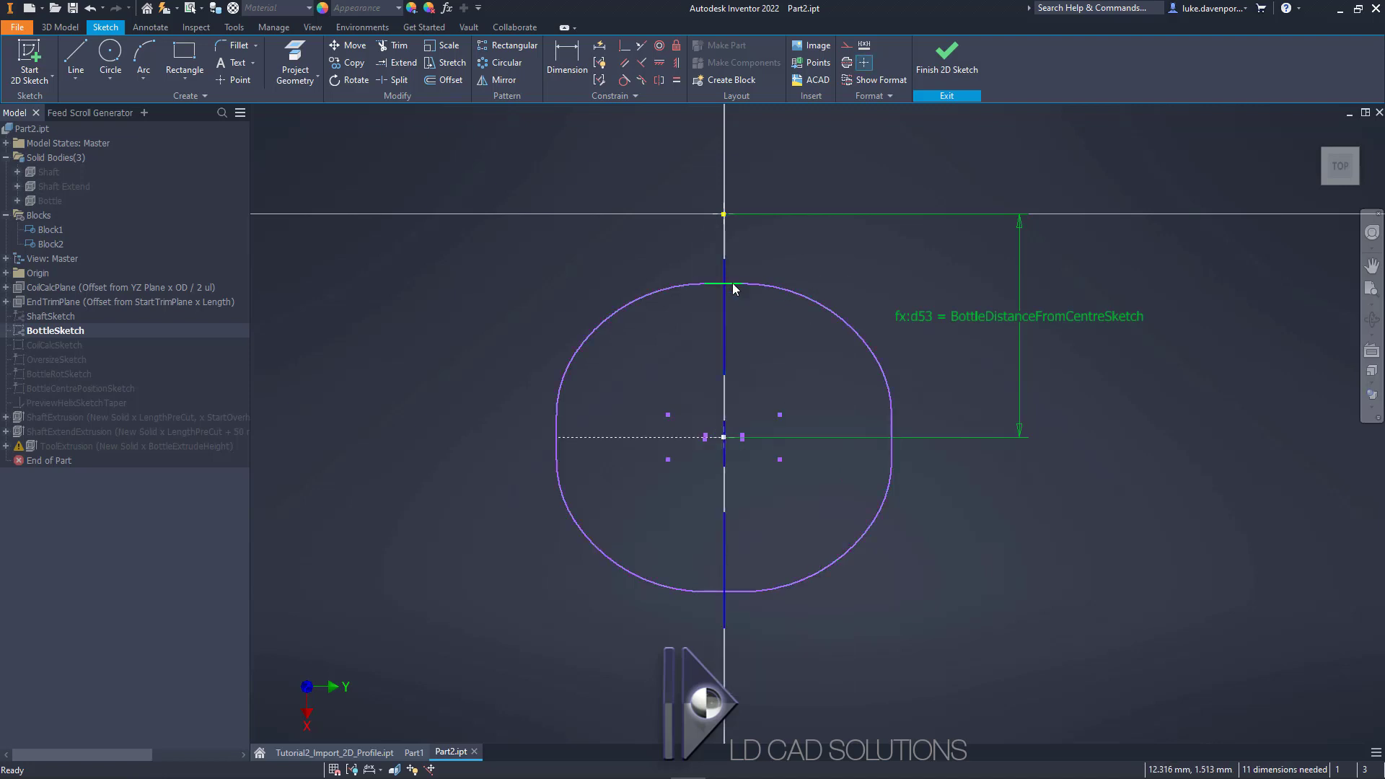
- Run Sketch Doctor diagnostics on BottleSketch and review the open loop problems
right_click(569, 276)
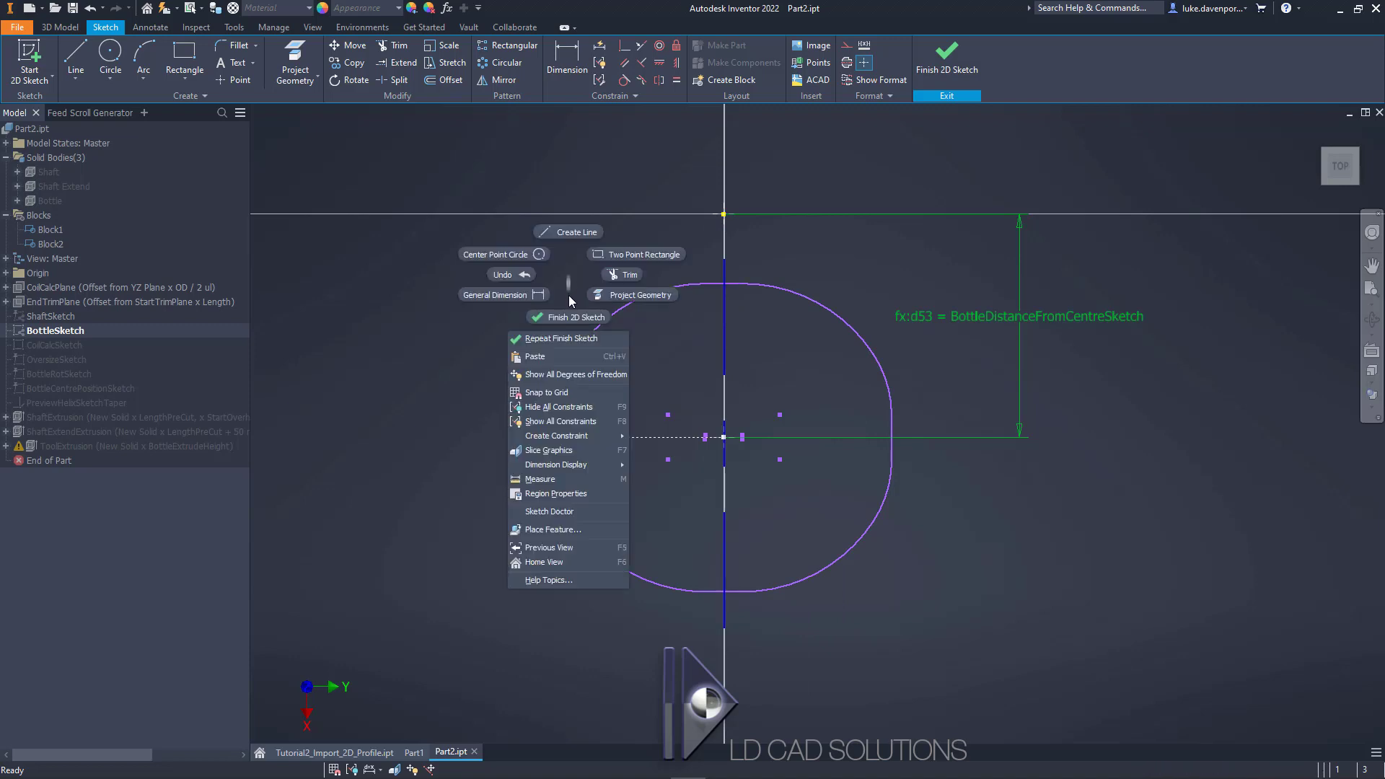
left_click(552, 512)
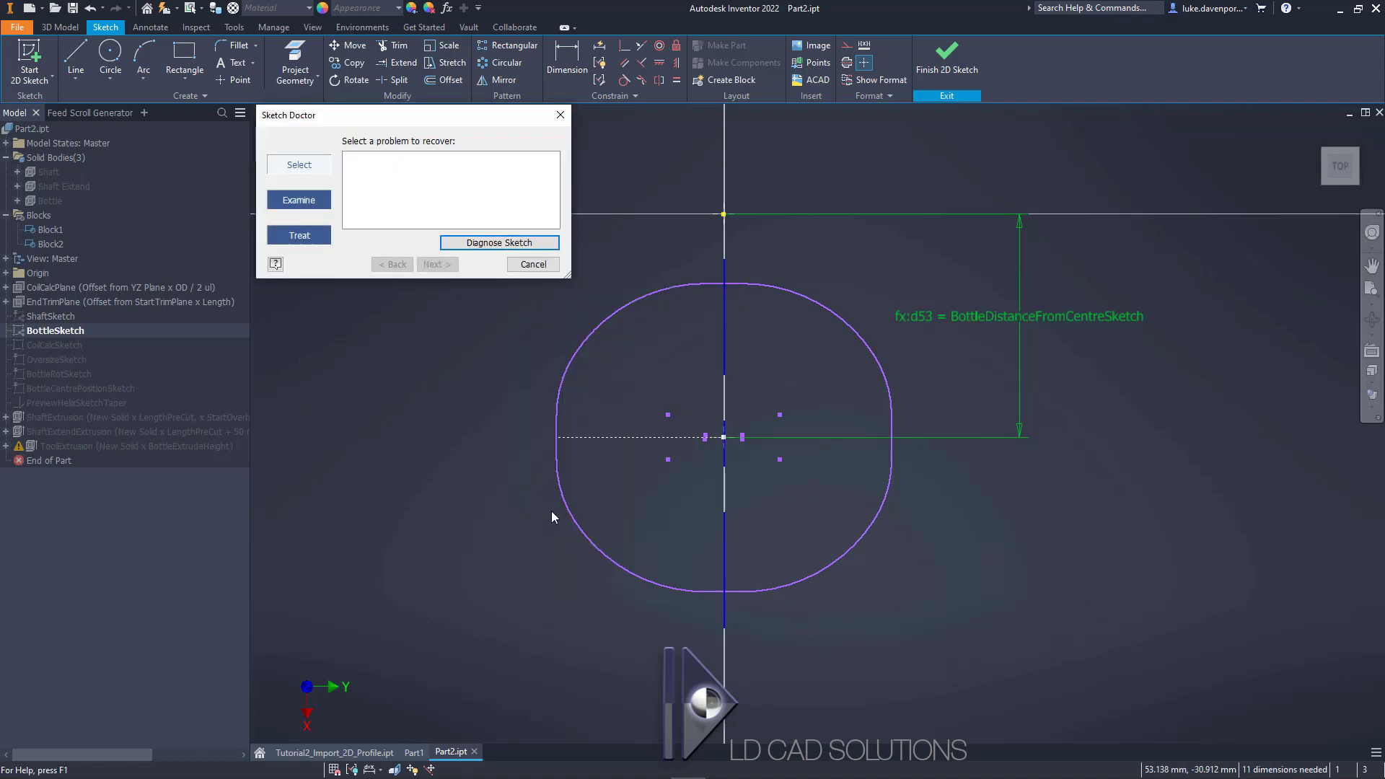
left_click(483, 245)
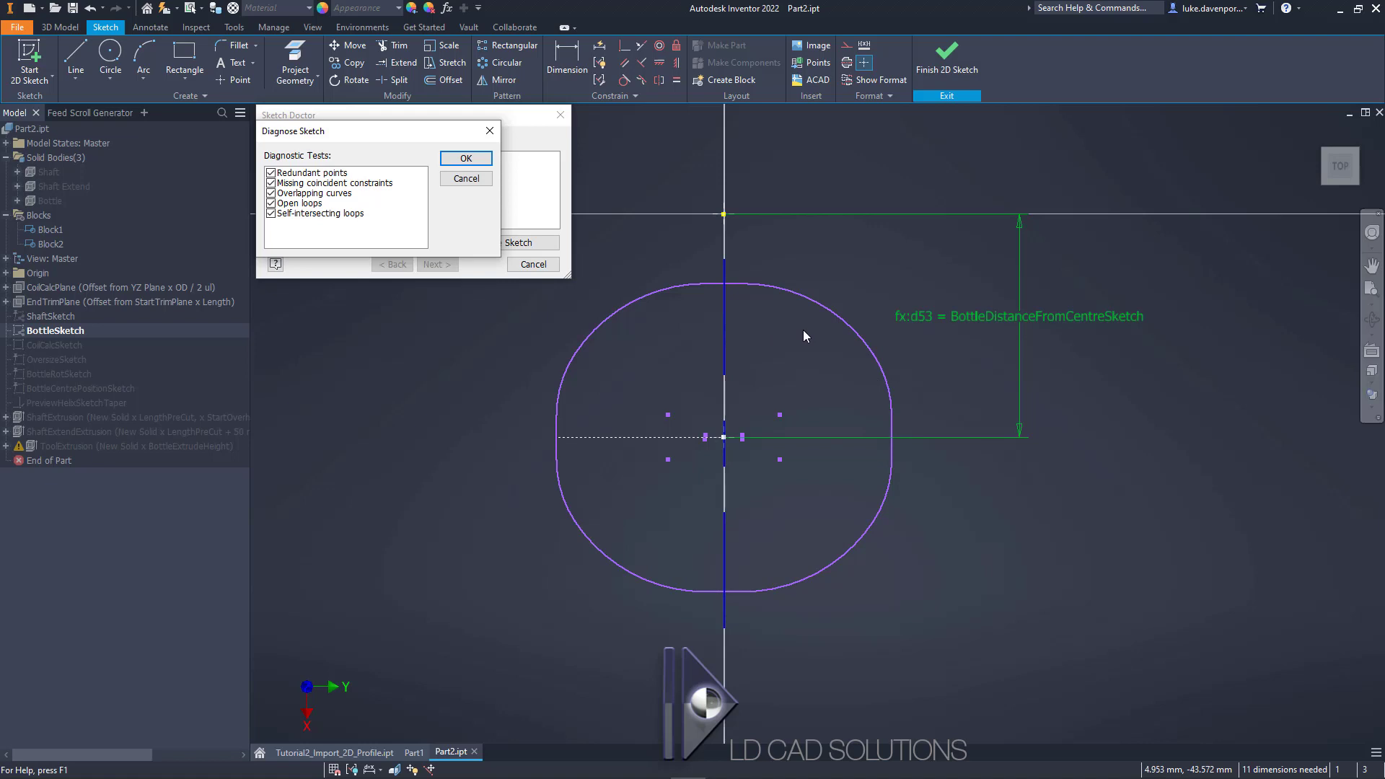
left_click(466, 160)
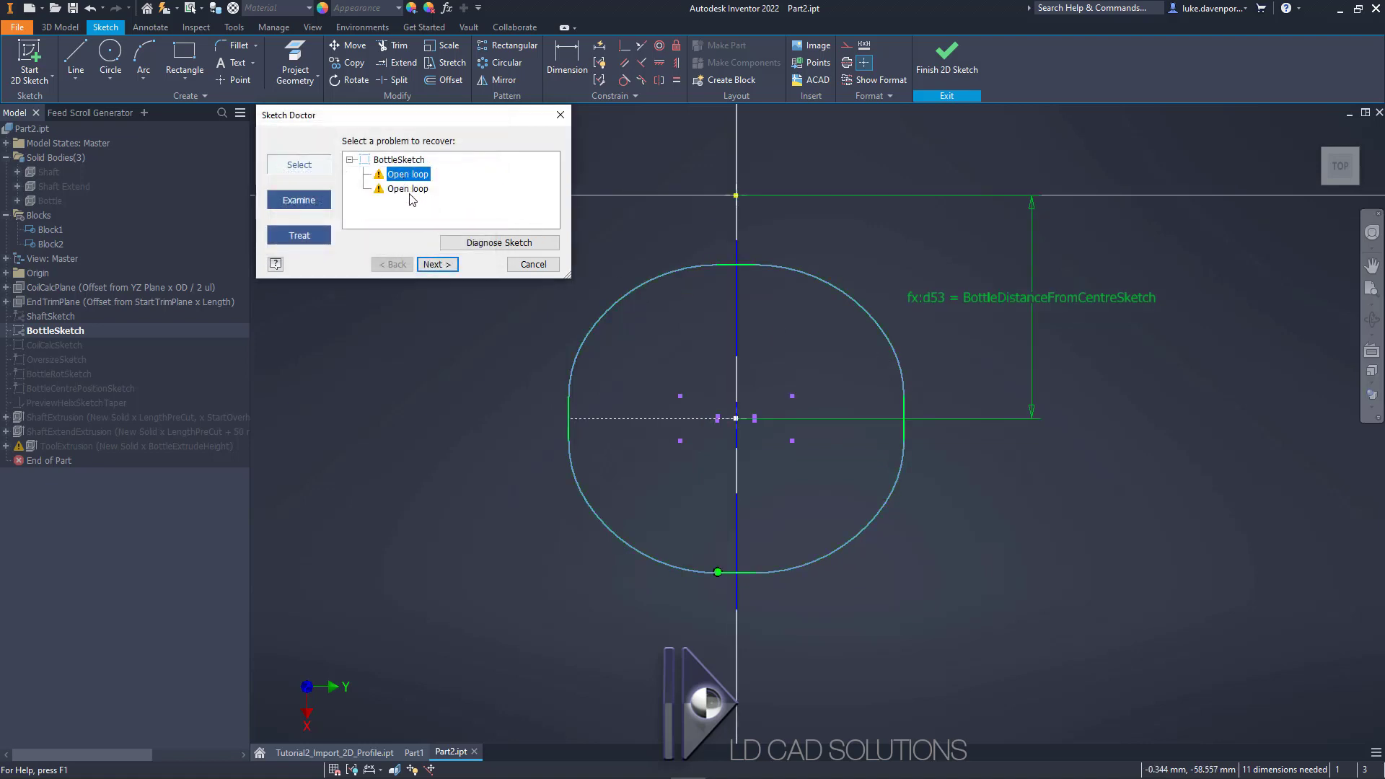
left_click(411, 189)
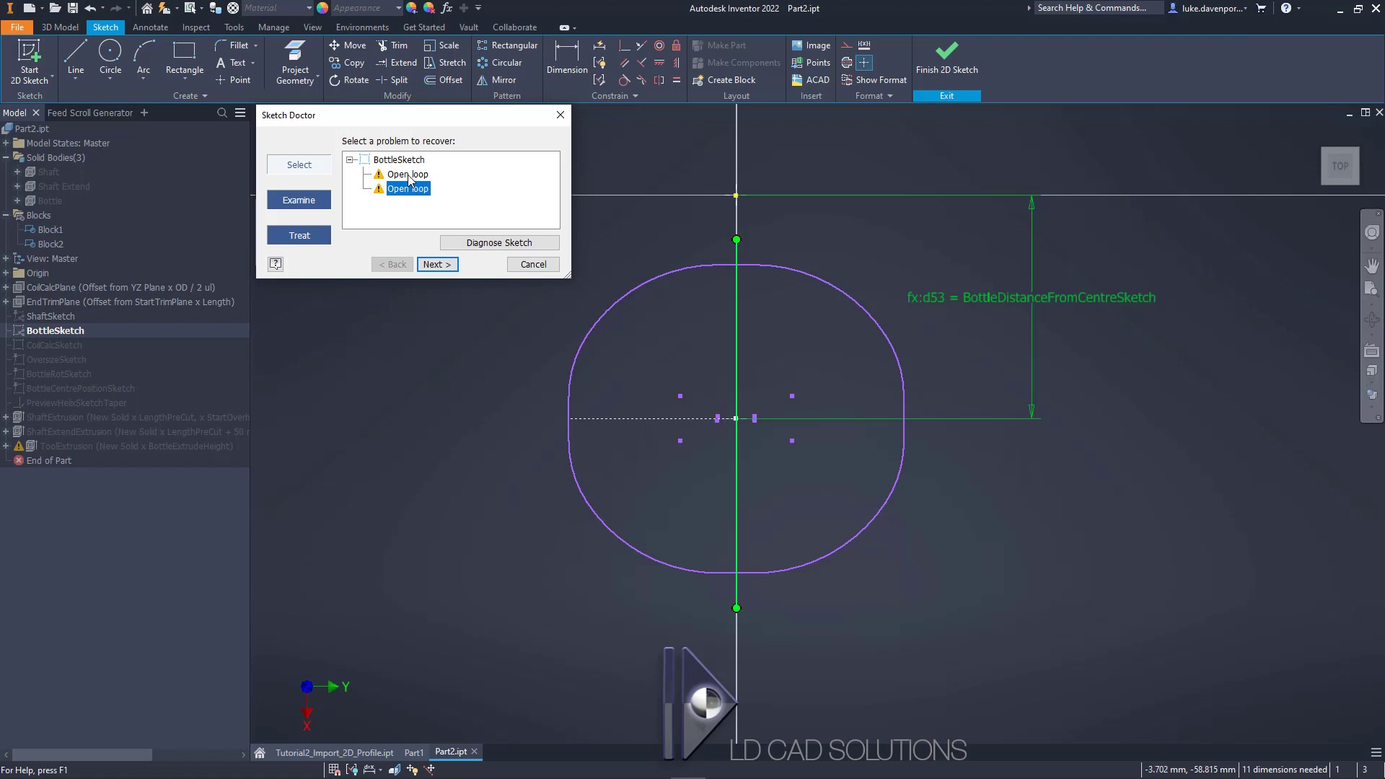
left_click(408, 175)
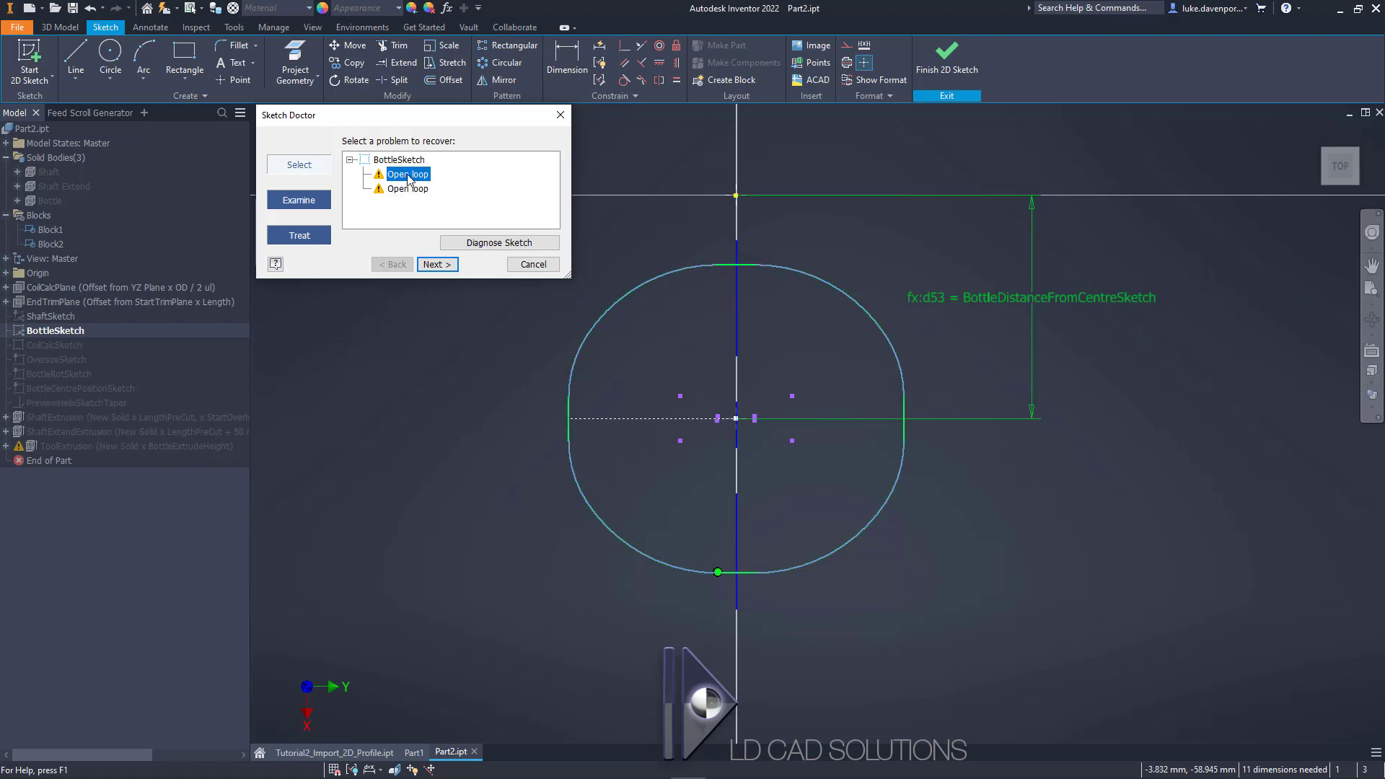
left_click(436, 265)
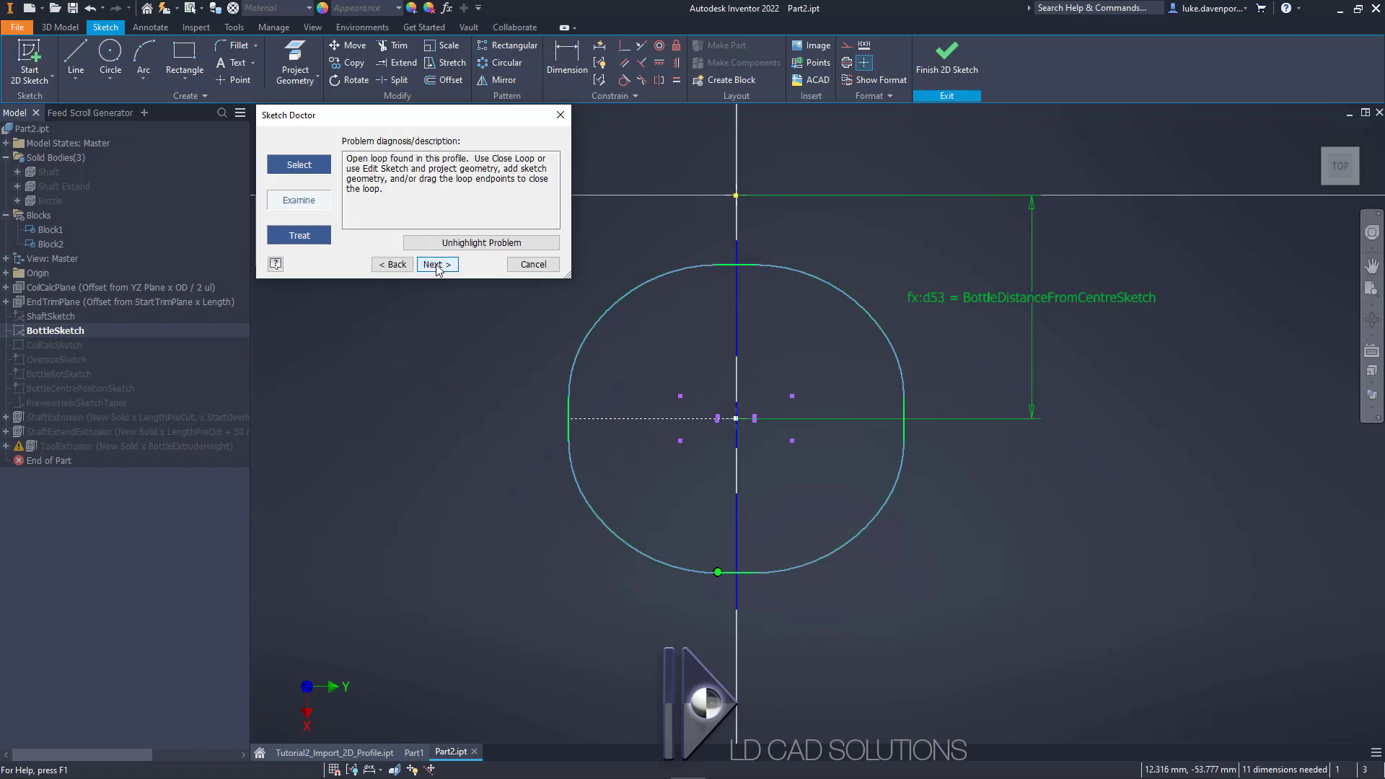
left_click(437, 264)
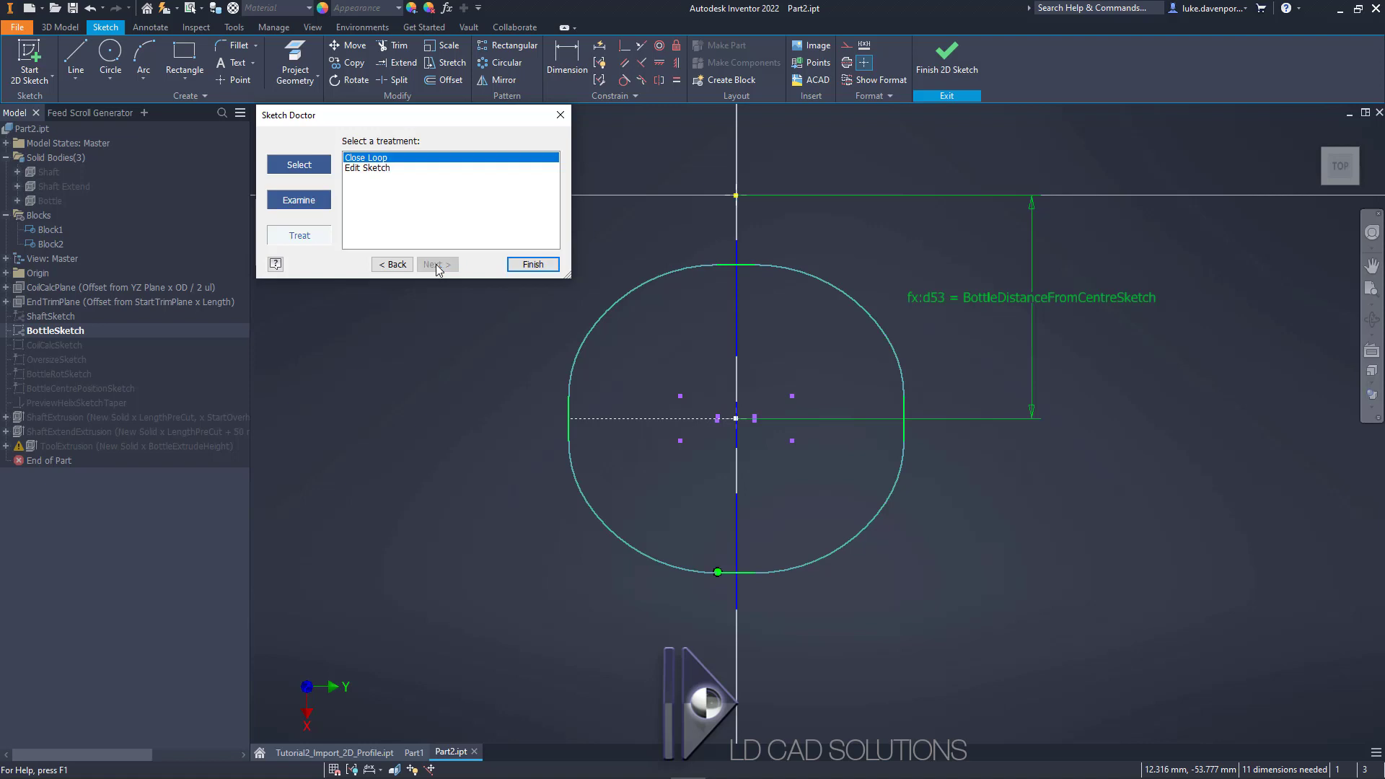
- Apply Close Loop to join the endpoint gap, staying in the sketch
left_click(532, 264)
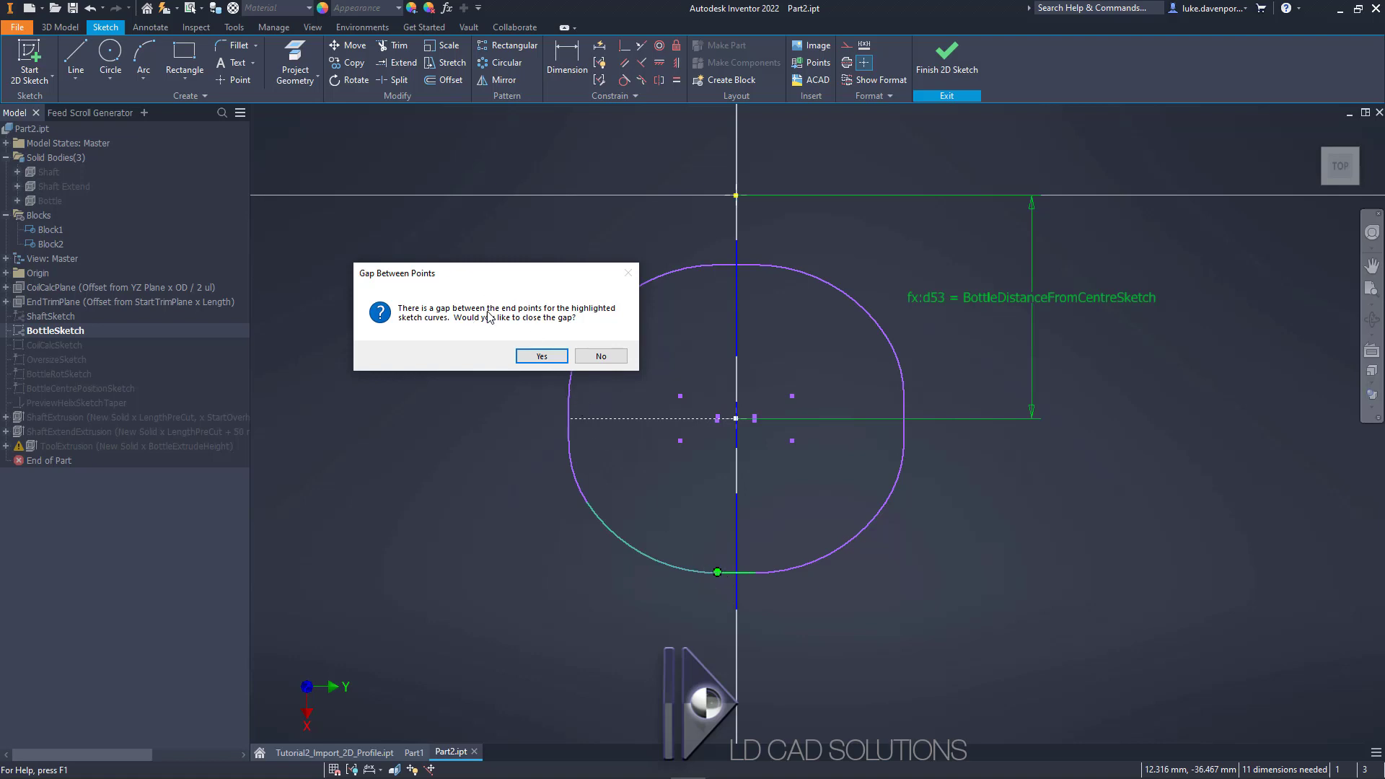
left_click(547, 355)
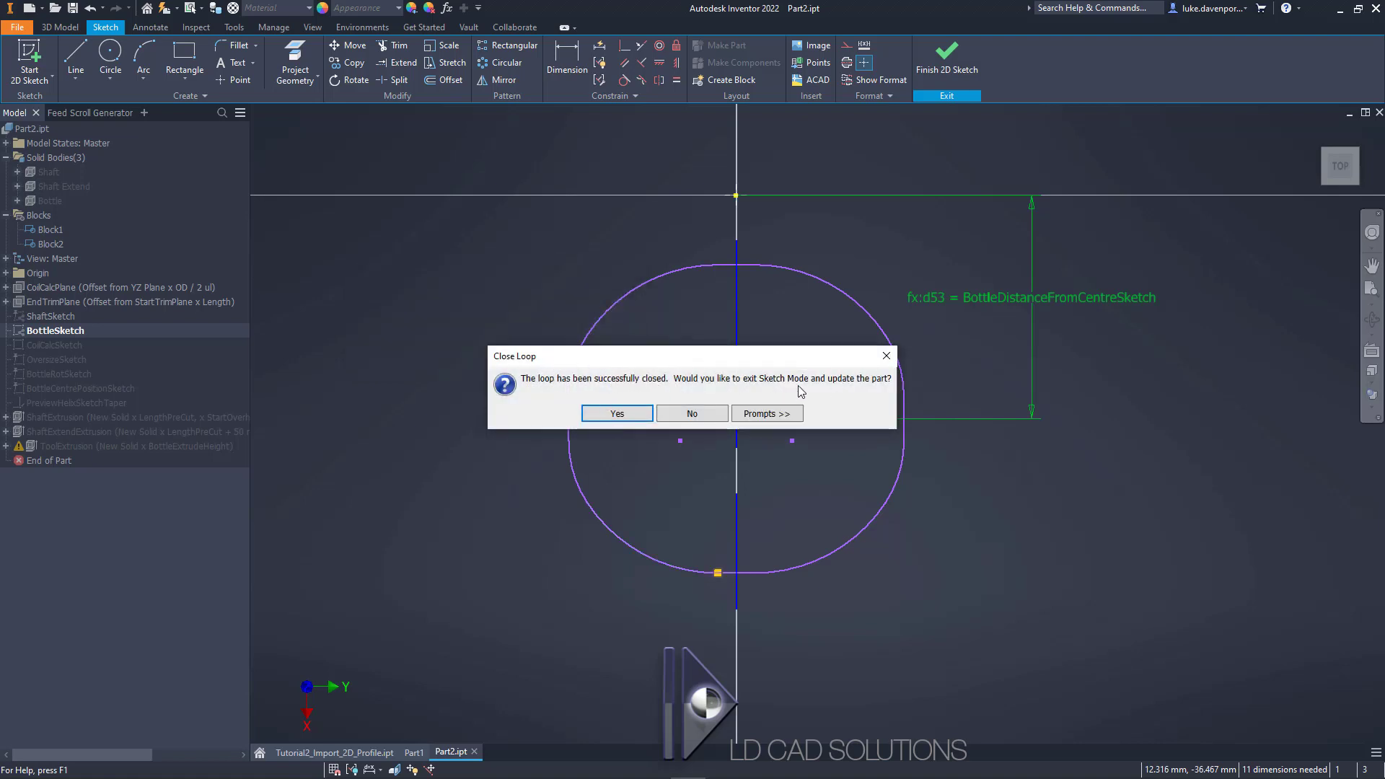
left_click(691, 413)
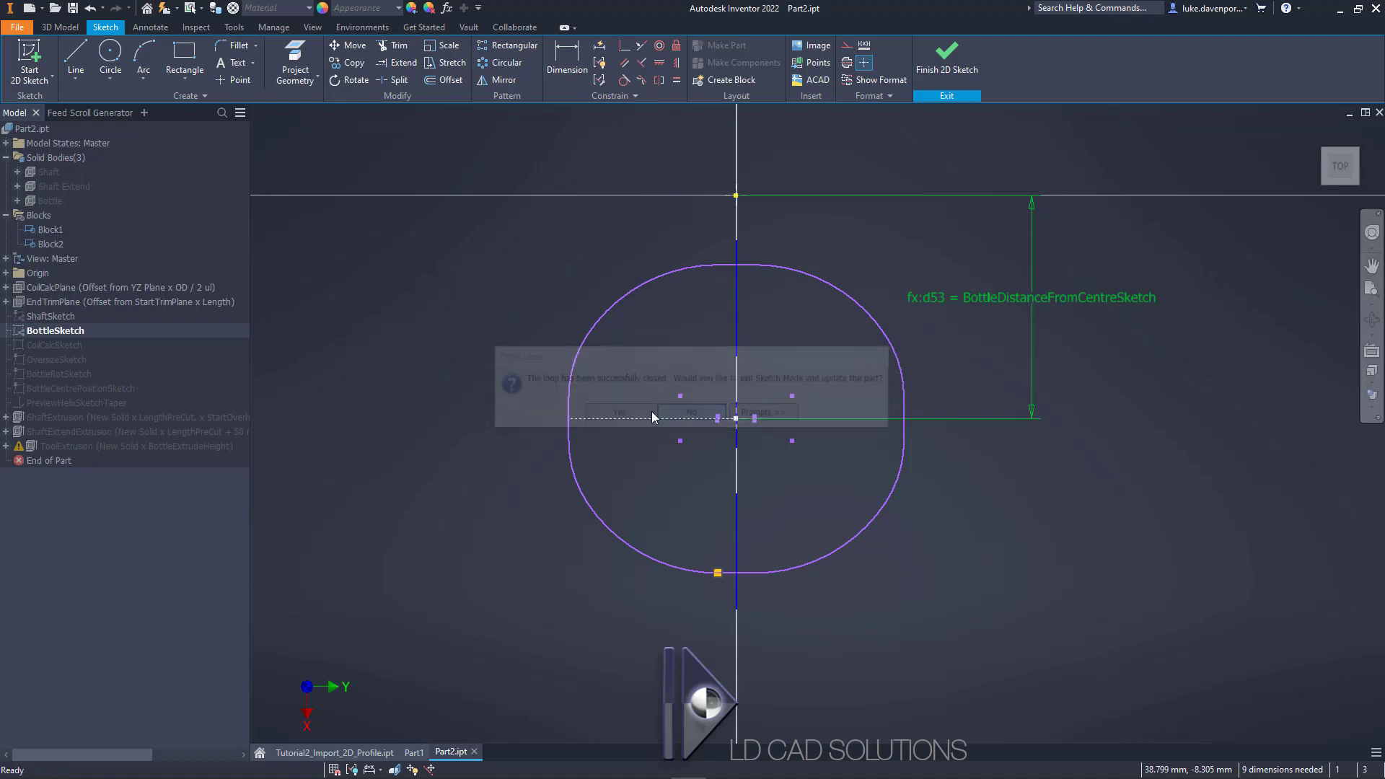
middle_click_drag(495, 351, 497, 353)
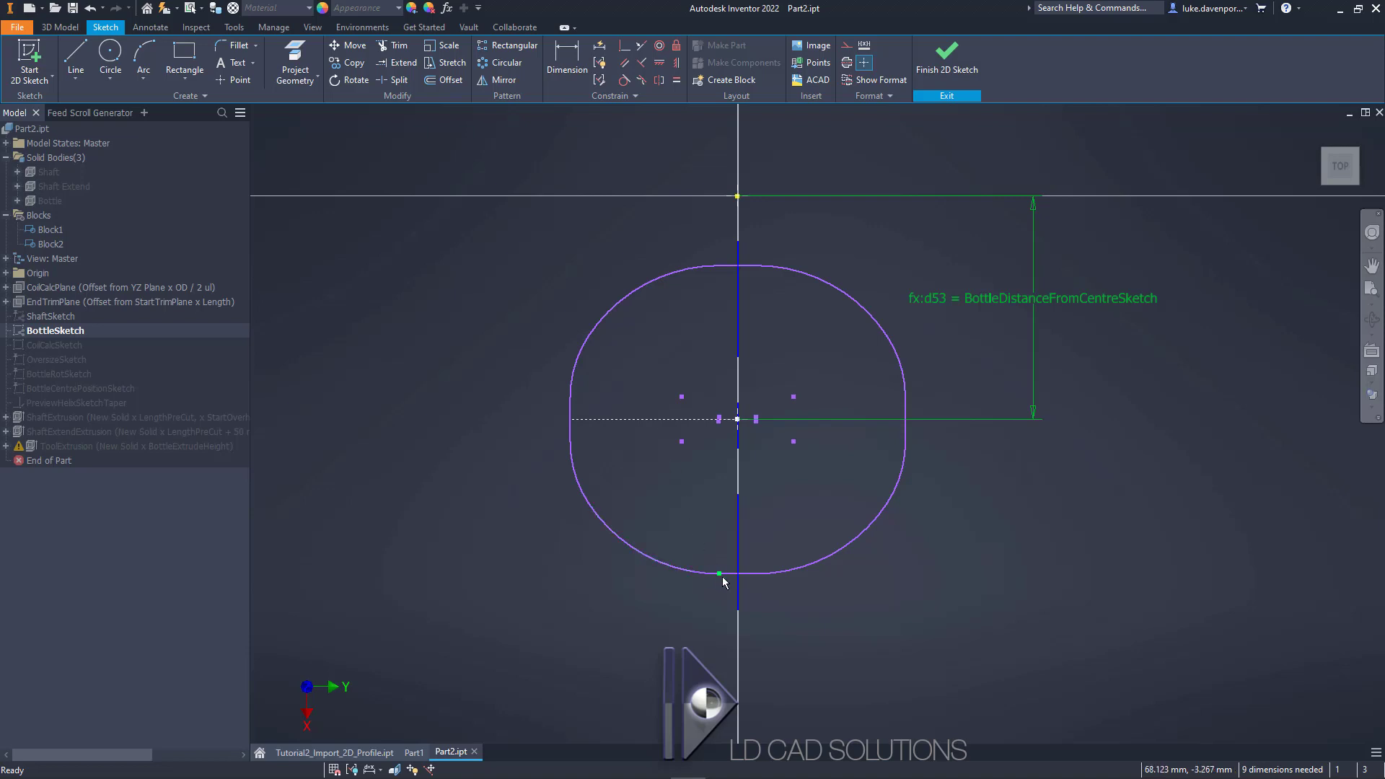
middle_click_drag(685, 516, 667, 536)
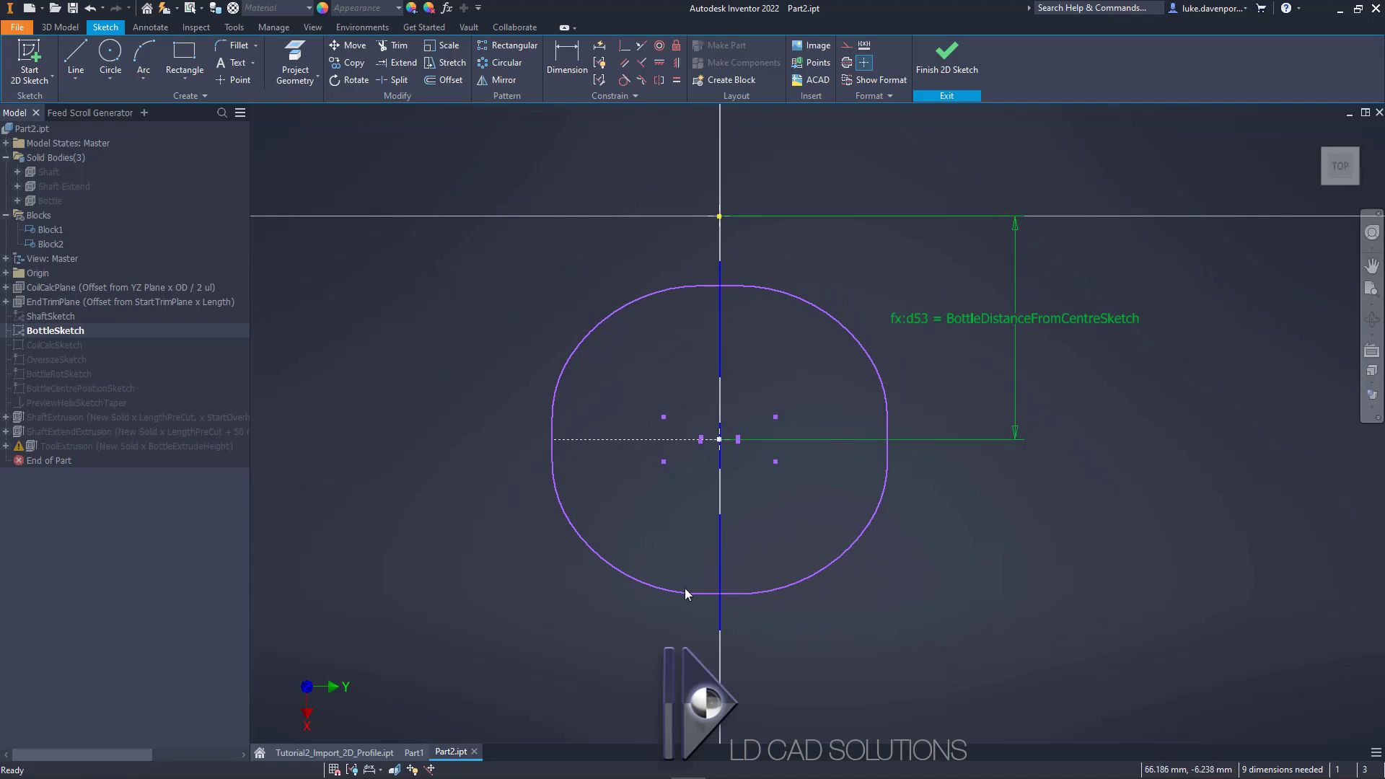
scroll(699, 599, "up", 5)
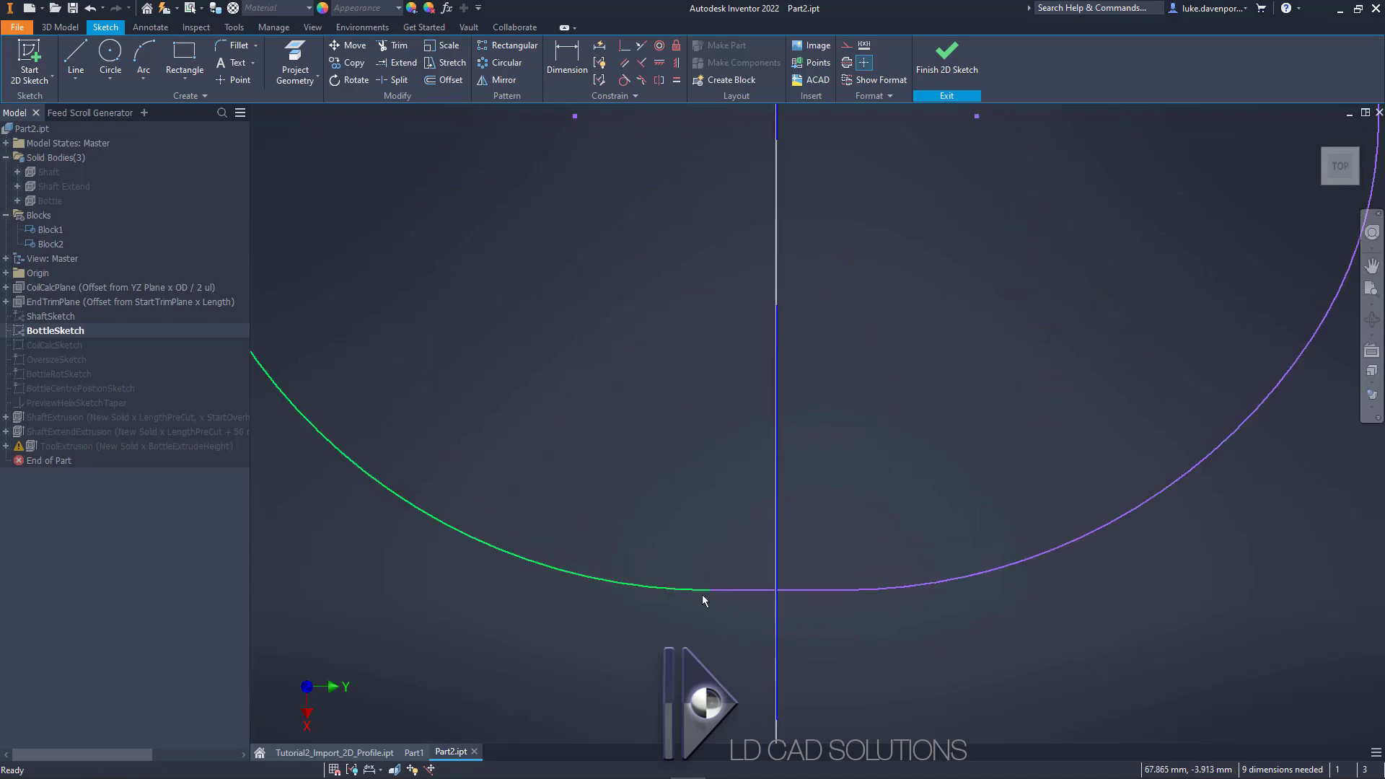
scroll(702, 594, "up", 5)
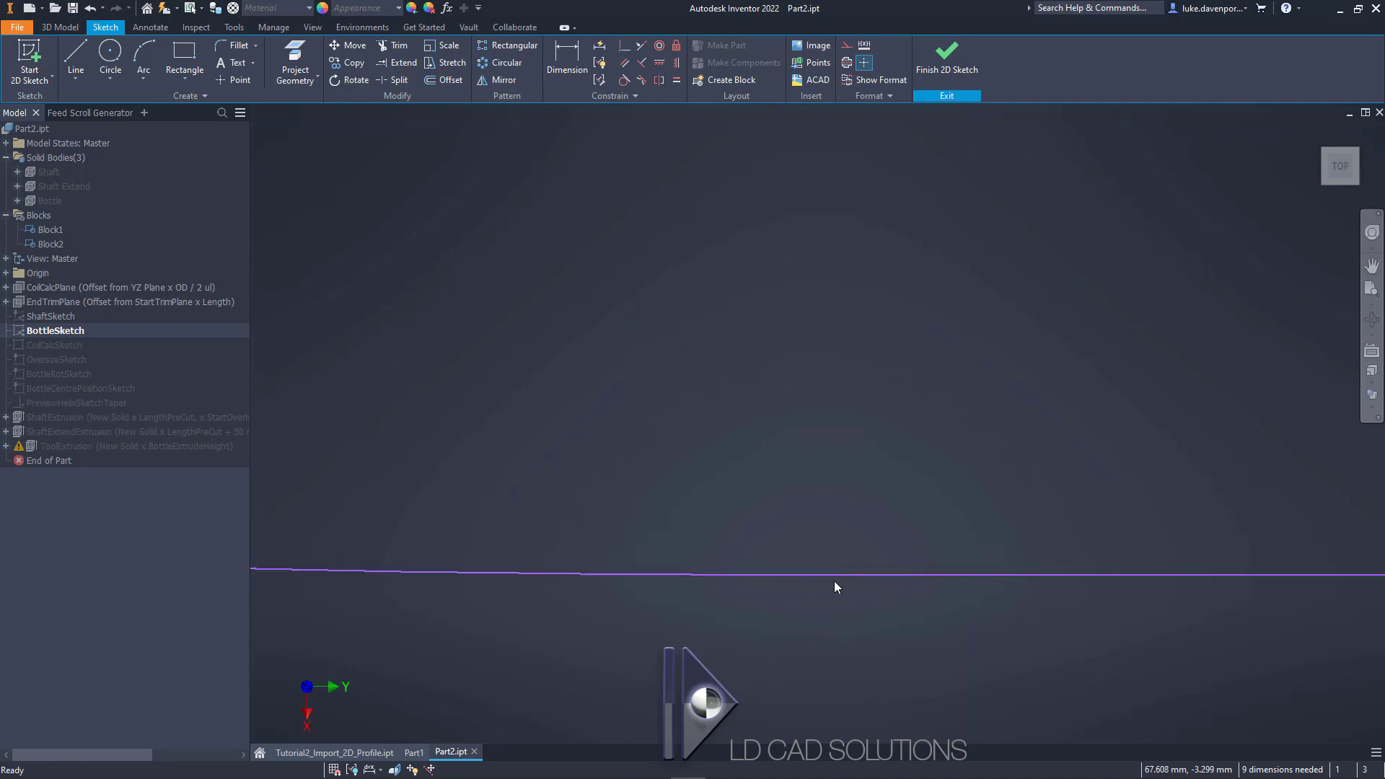
scroll(829, 577, "down", 10)
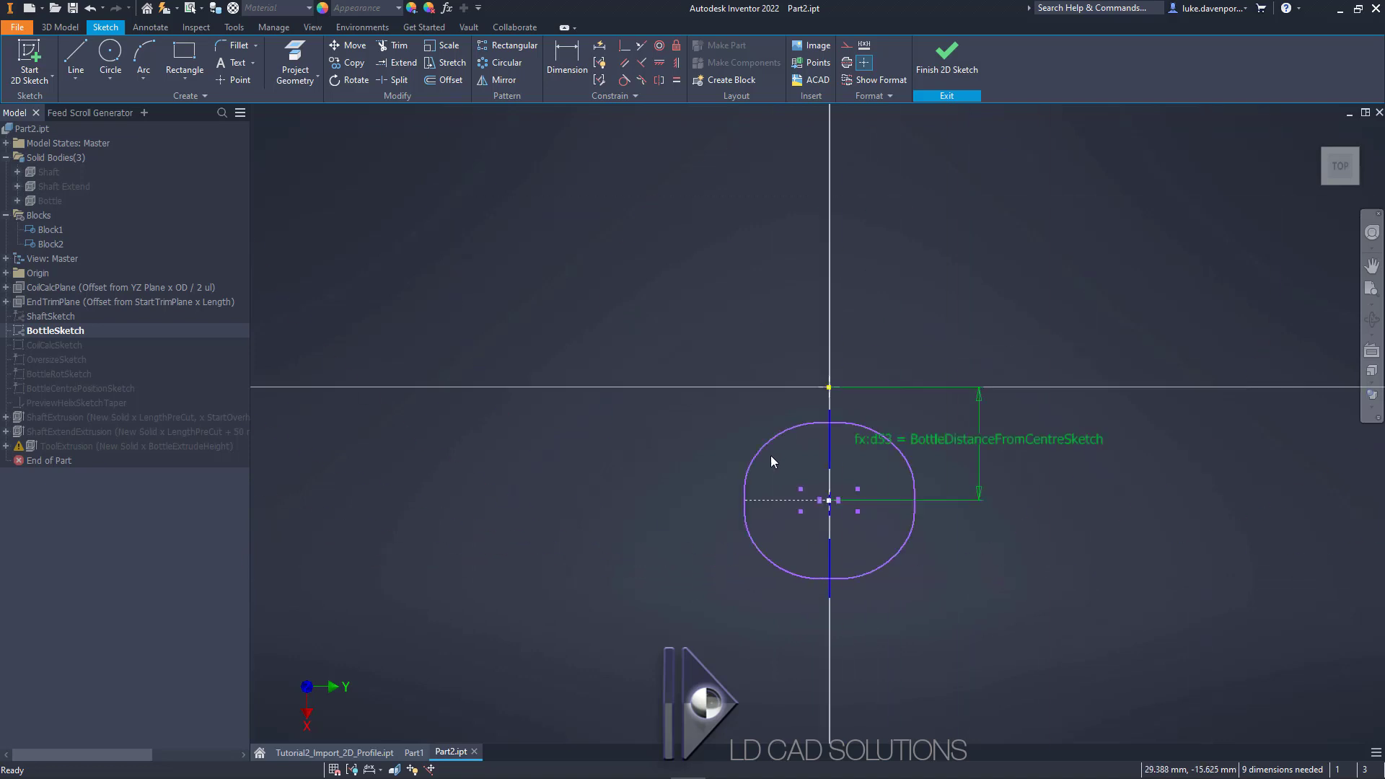
middle_click_drag(843, 463, 778, 477)
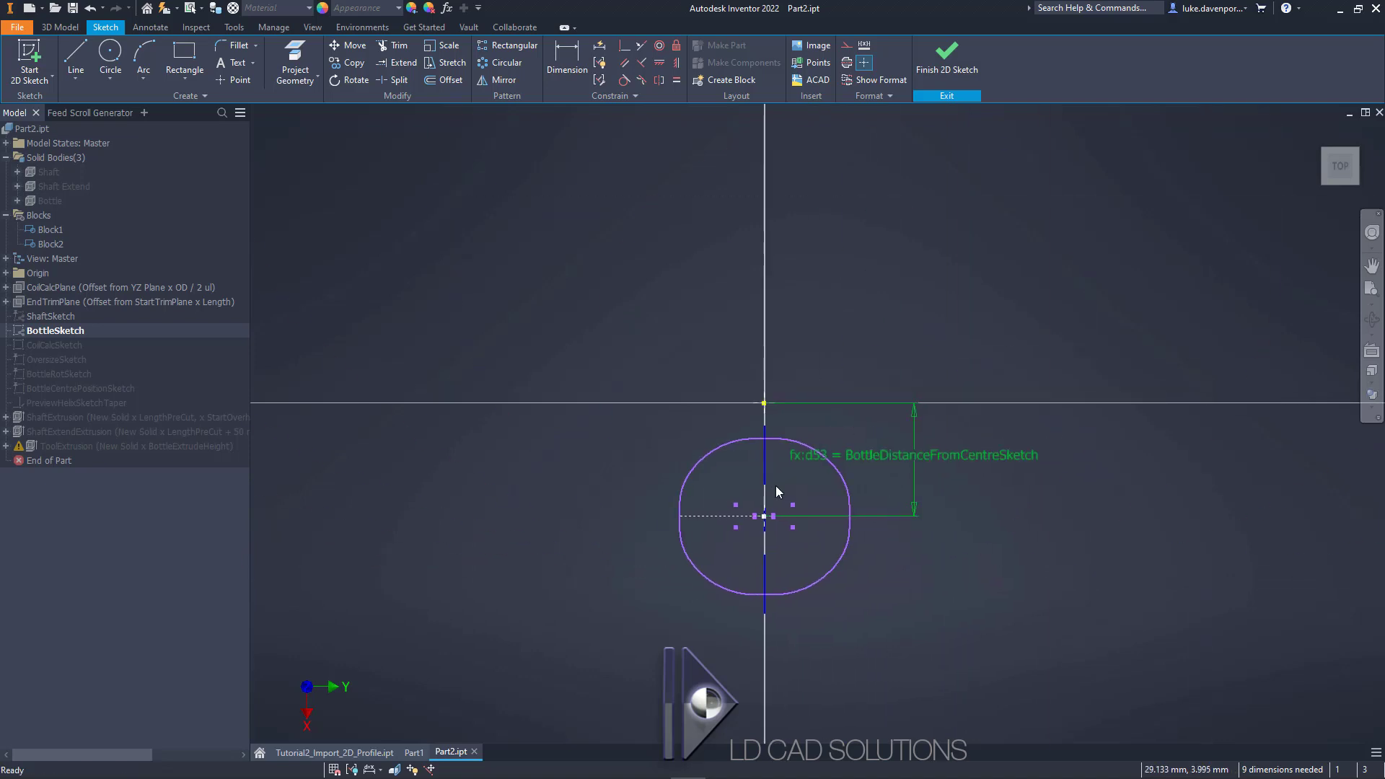
scroll(779, 490, "up", 3)
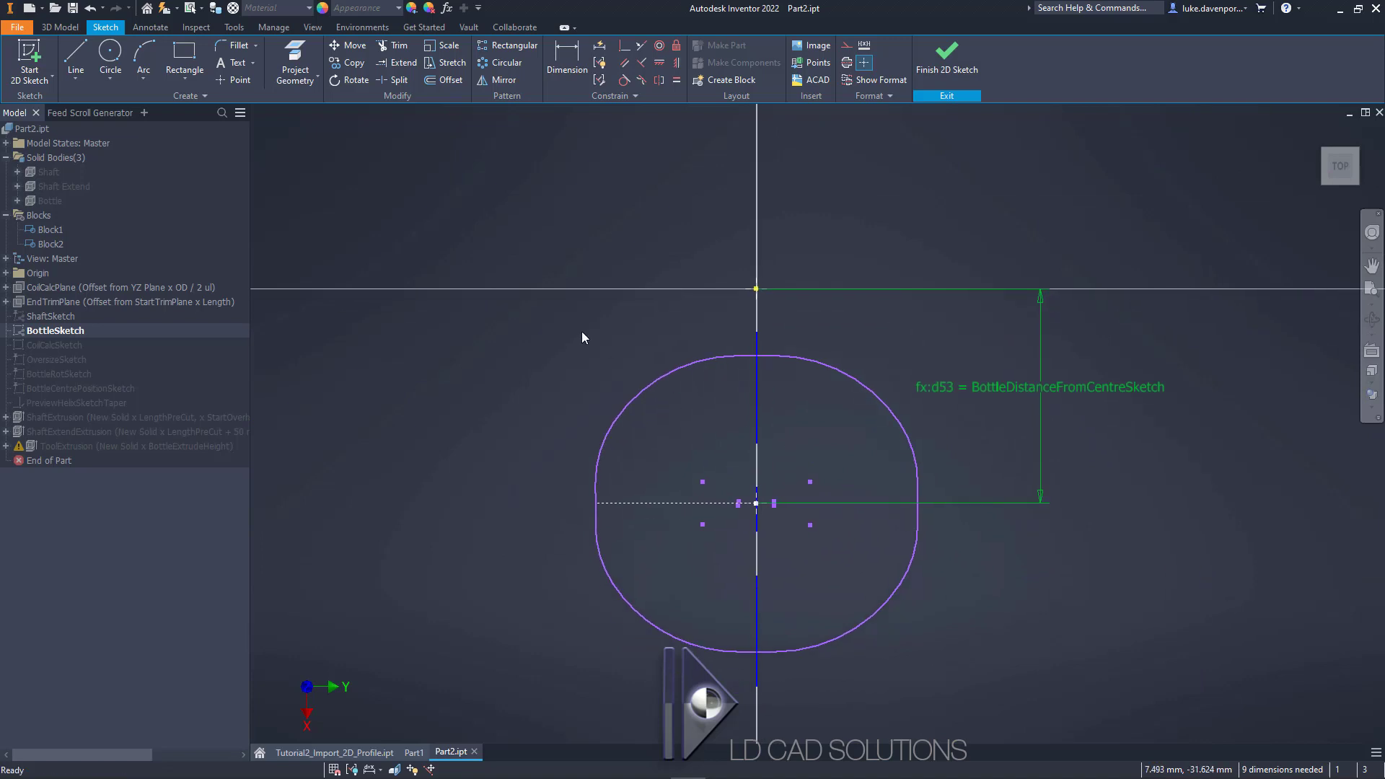
left_click_drag(564, 350, 971, 668)
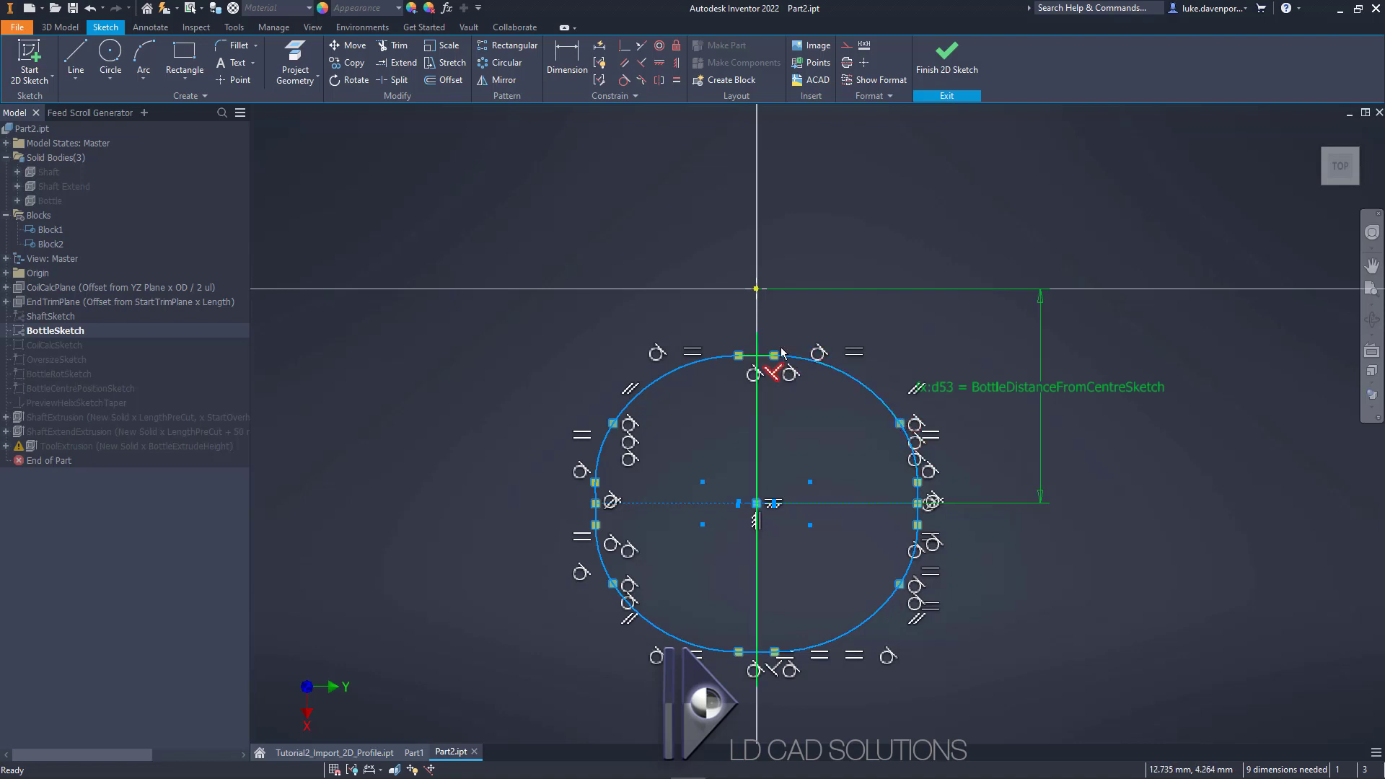
left_click(897, 262)
middle_click_drag(897, 266, 878, 236)
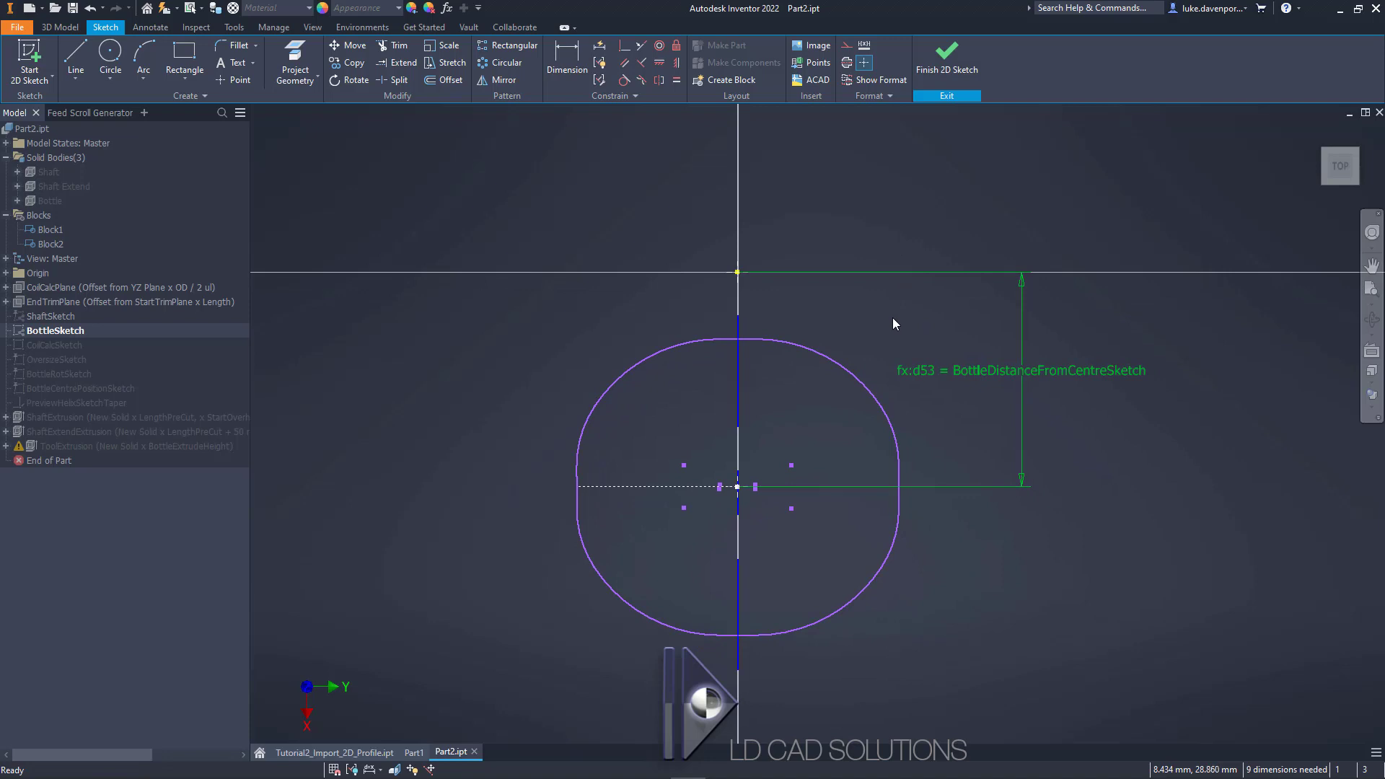
- Finish the sketch, accept the update errors, select ToolExtrusion and generate the feed scroll preview
left_click(944, 71)
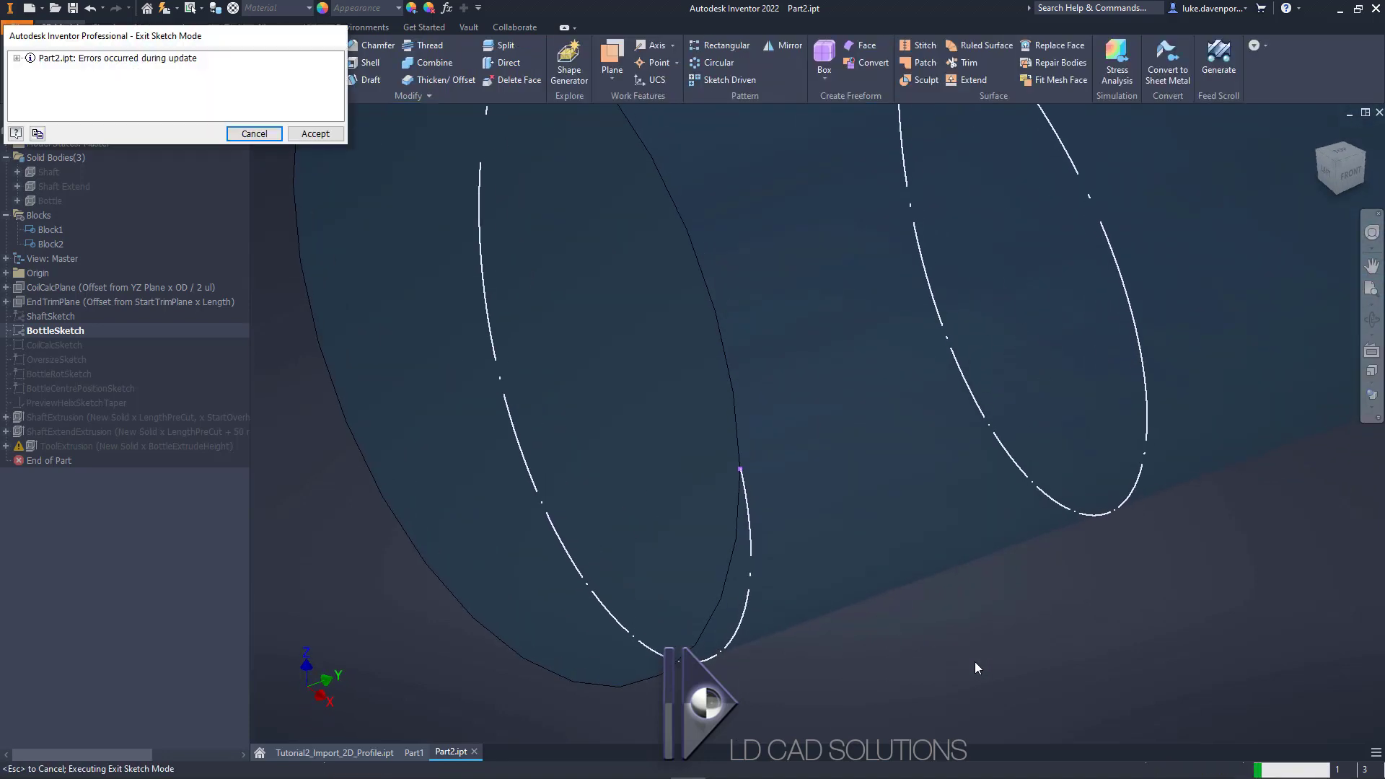
left_click(315, 134)
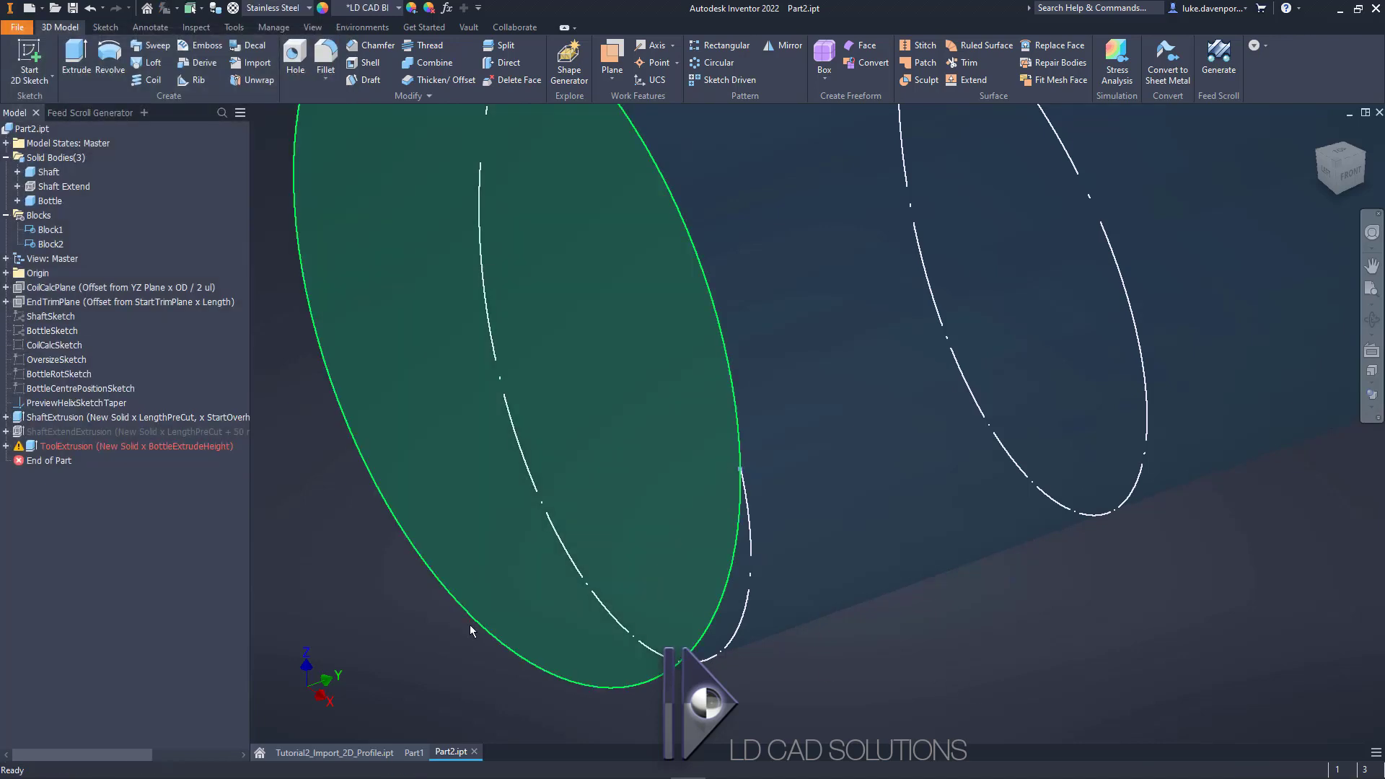
left_click(81, 447)
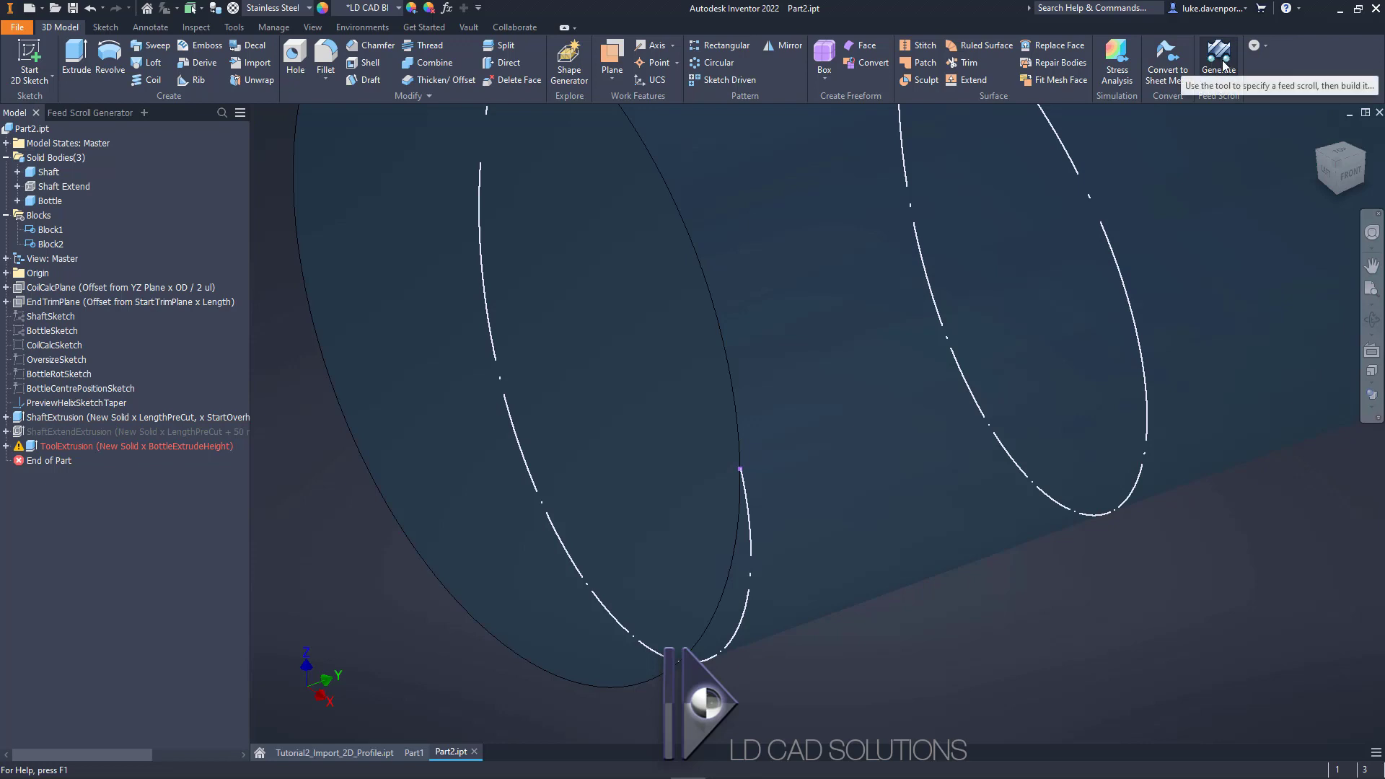
left_click(1218, 58)
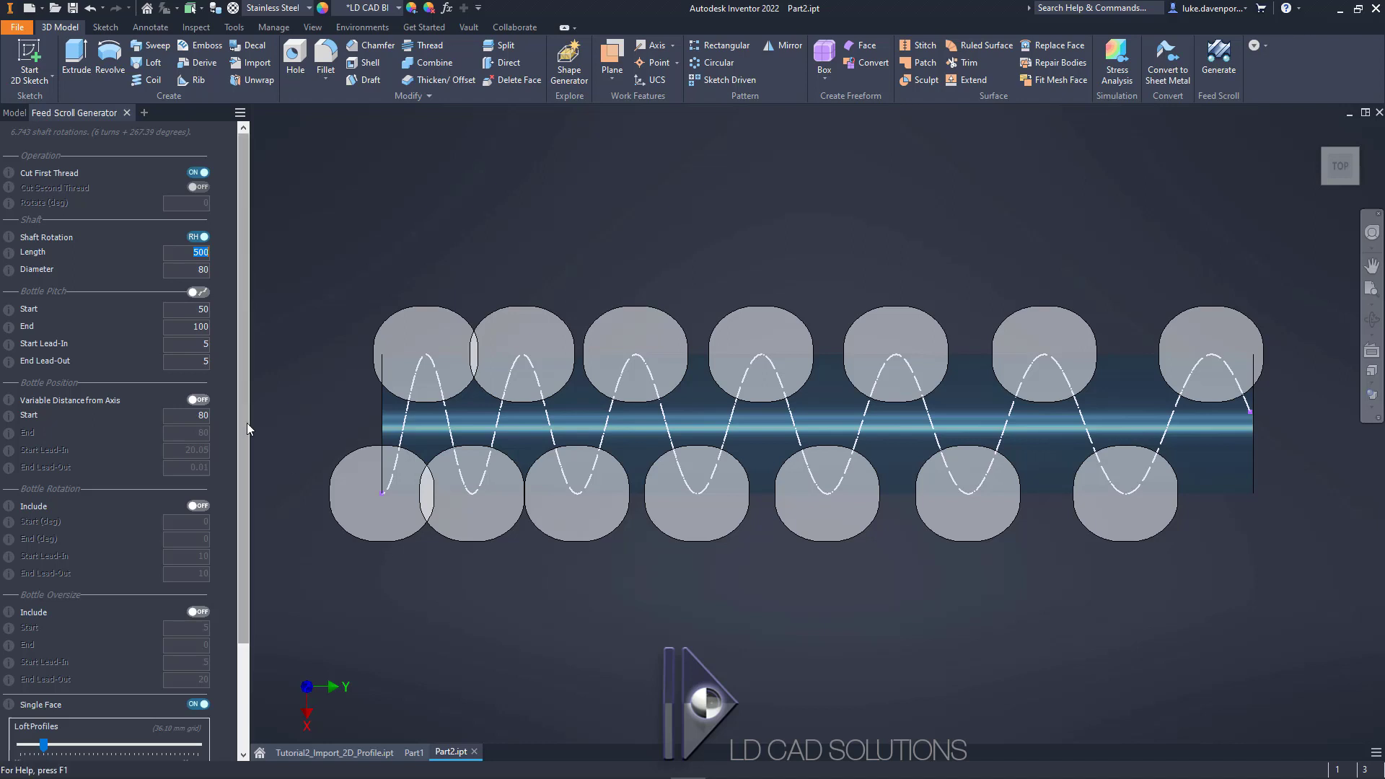
- Set Bottle Pitch Start to 59, after trying 60 and 58
mouse_move(246, 422)
left_mouse_down()
mouse_move(249, 547)
mouse_move(241, 411)
left_mouse_up()
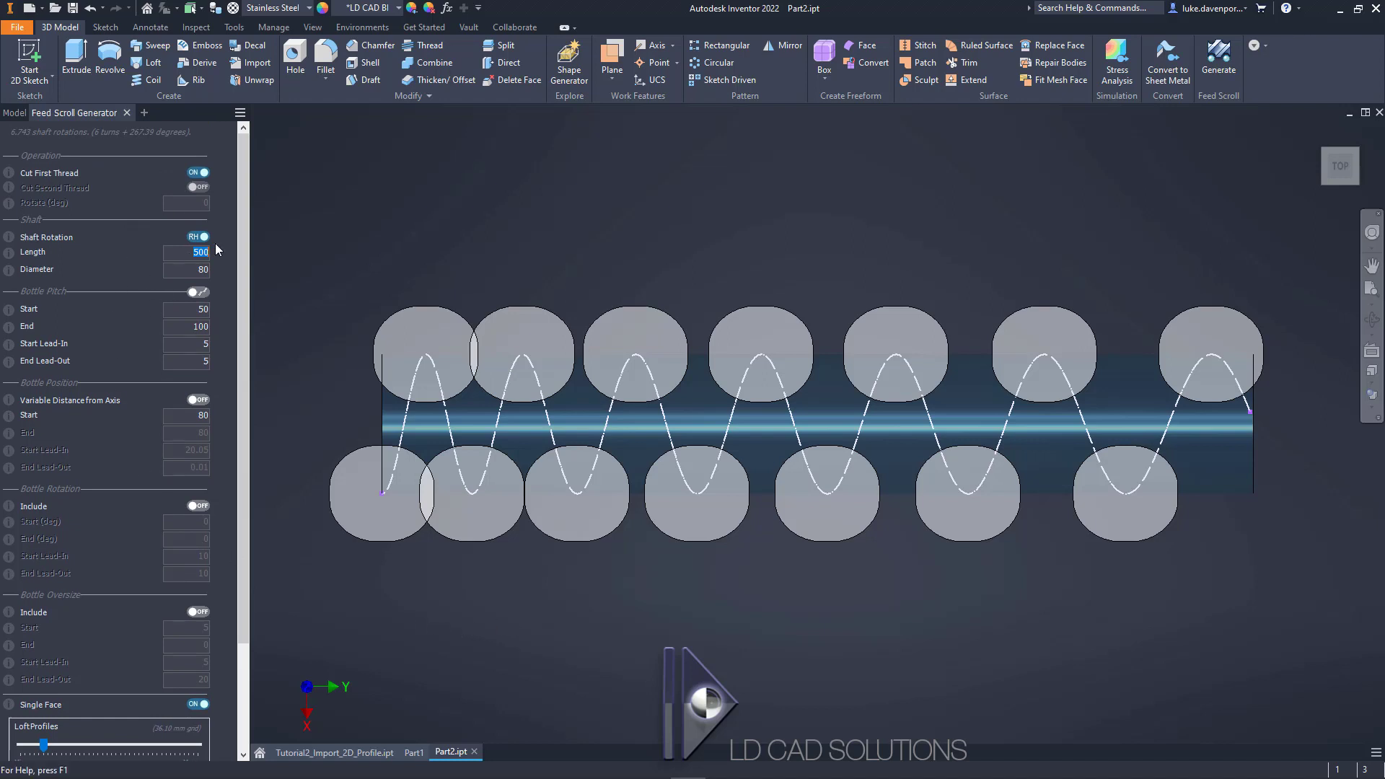
left_click(196, 309)
type("60")
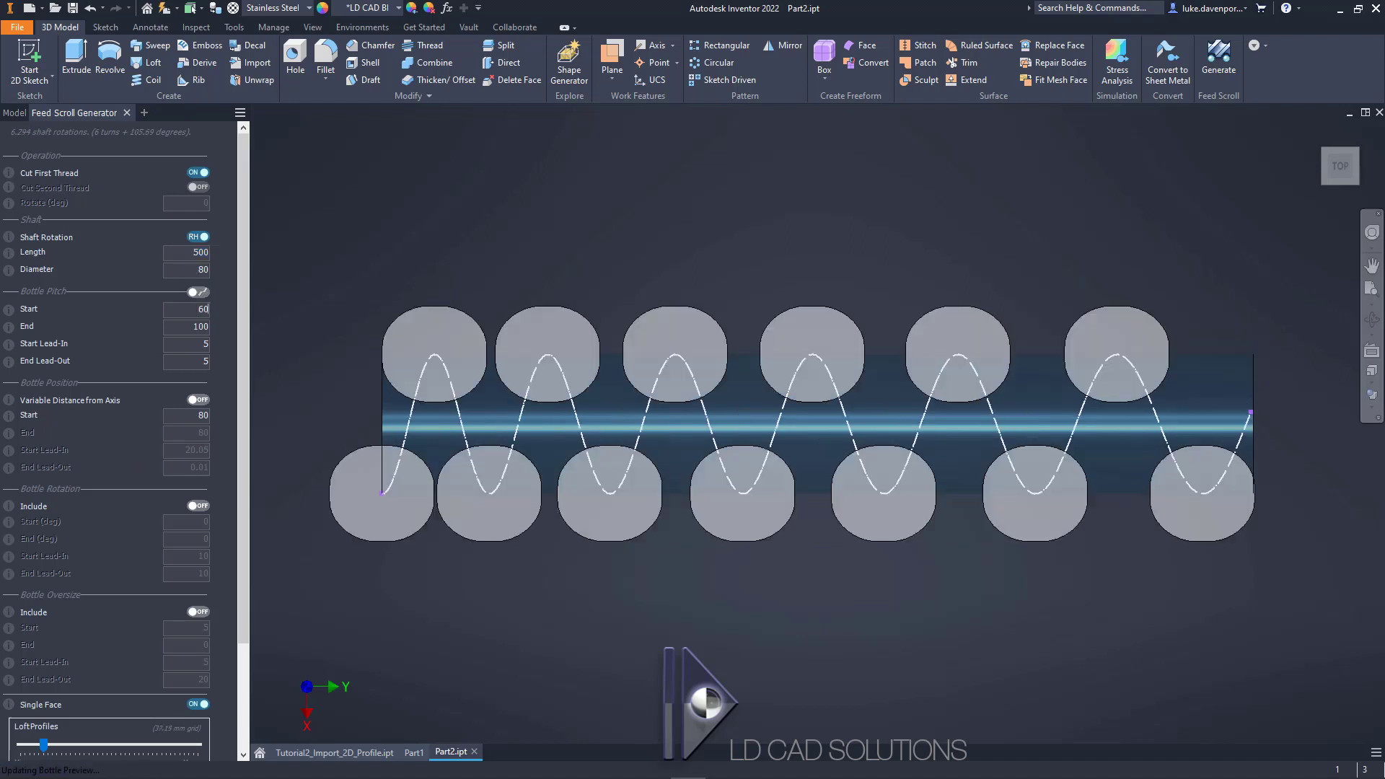
double_click(202, 308)
type("58")
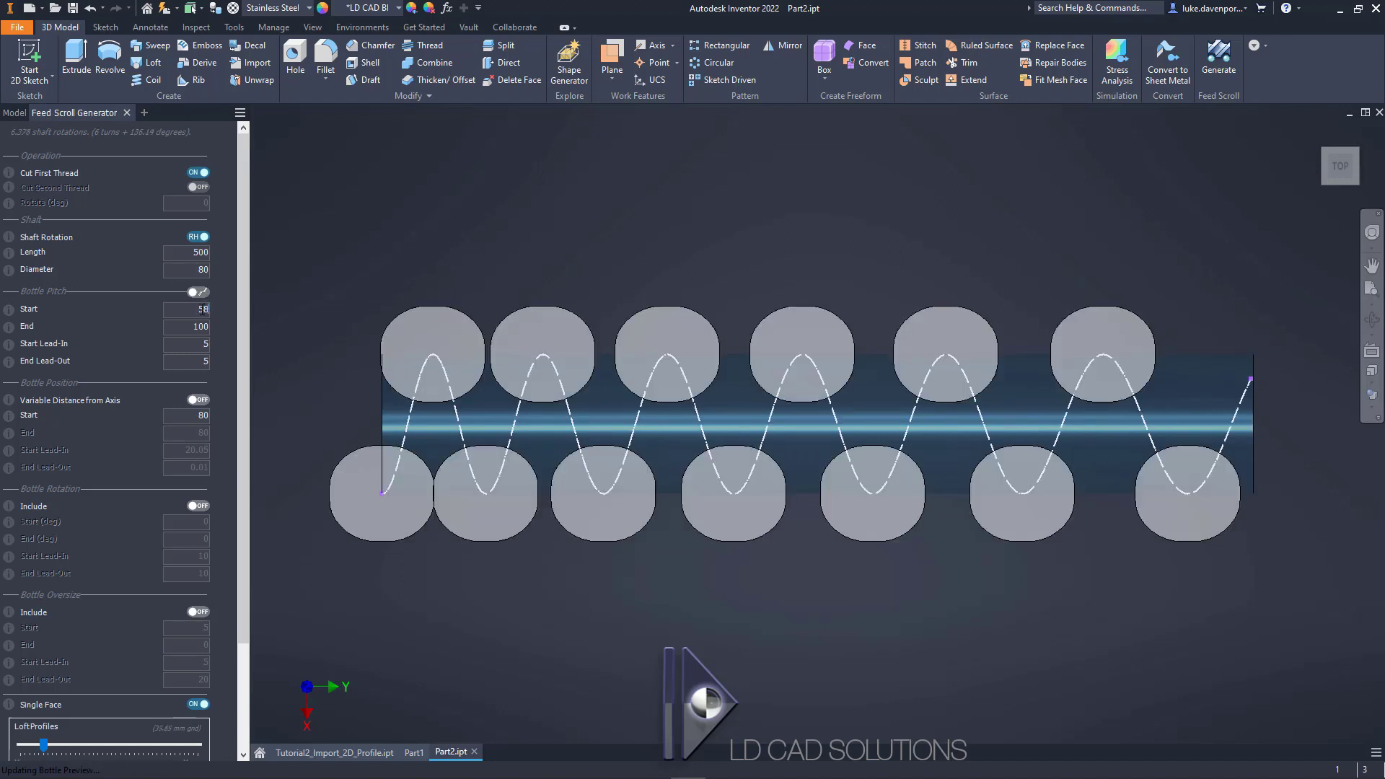
double_click(195, 312)
type("59")
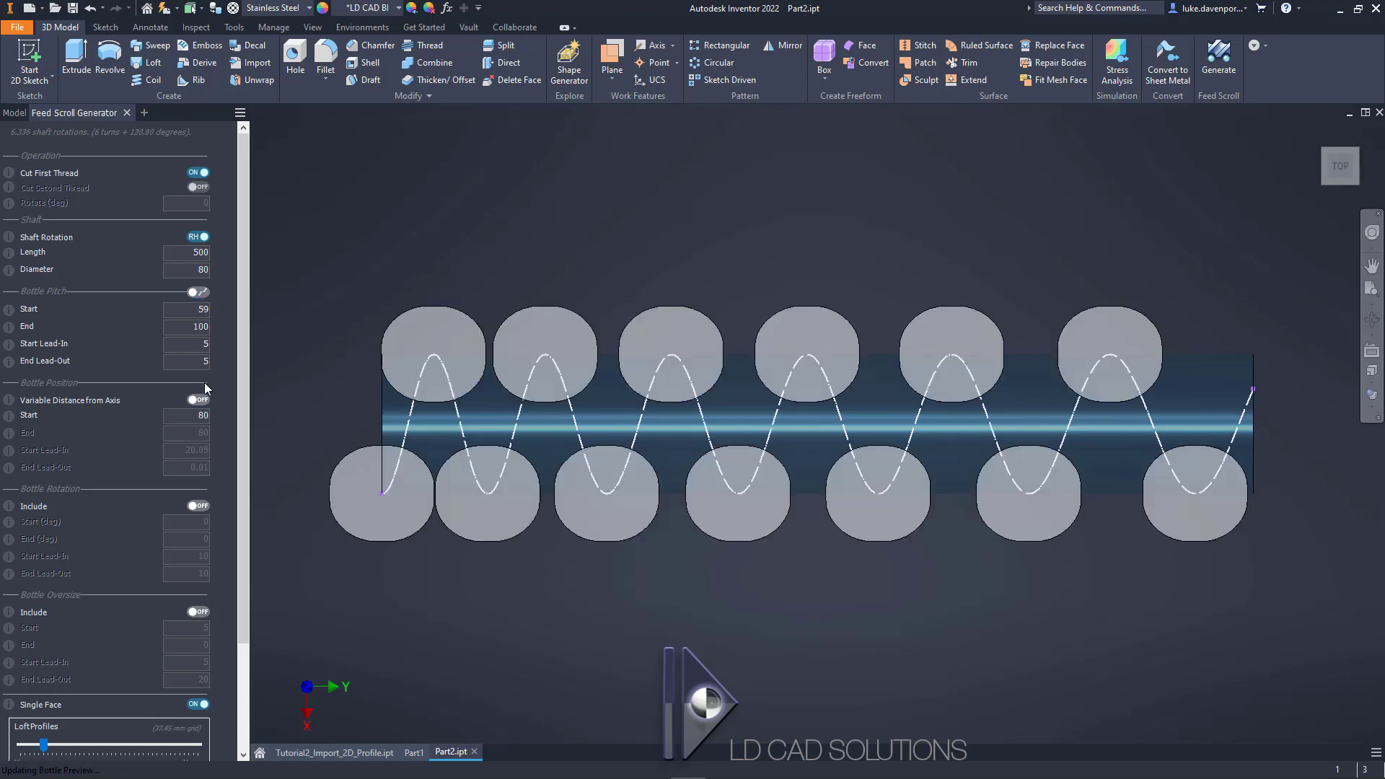
- Set Bottle Position Start to 95 and lower the Loft Rails slider
double_click(196, 416)
type("95")
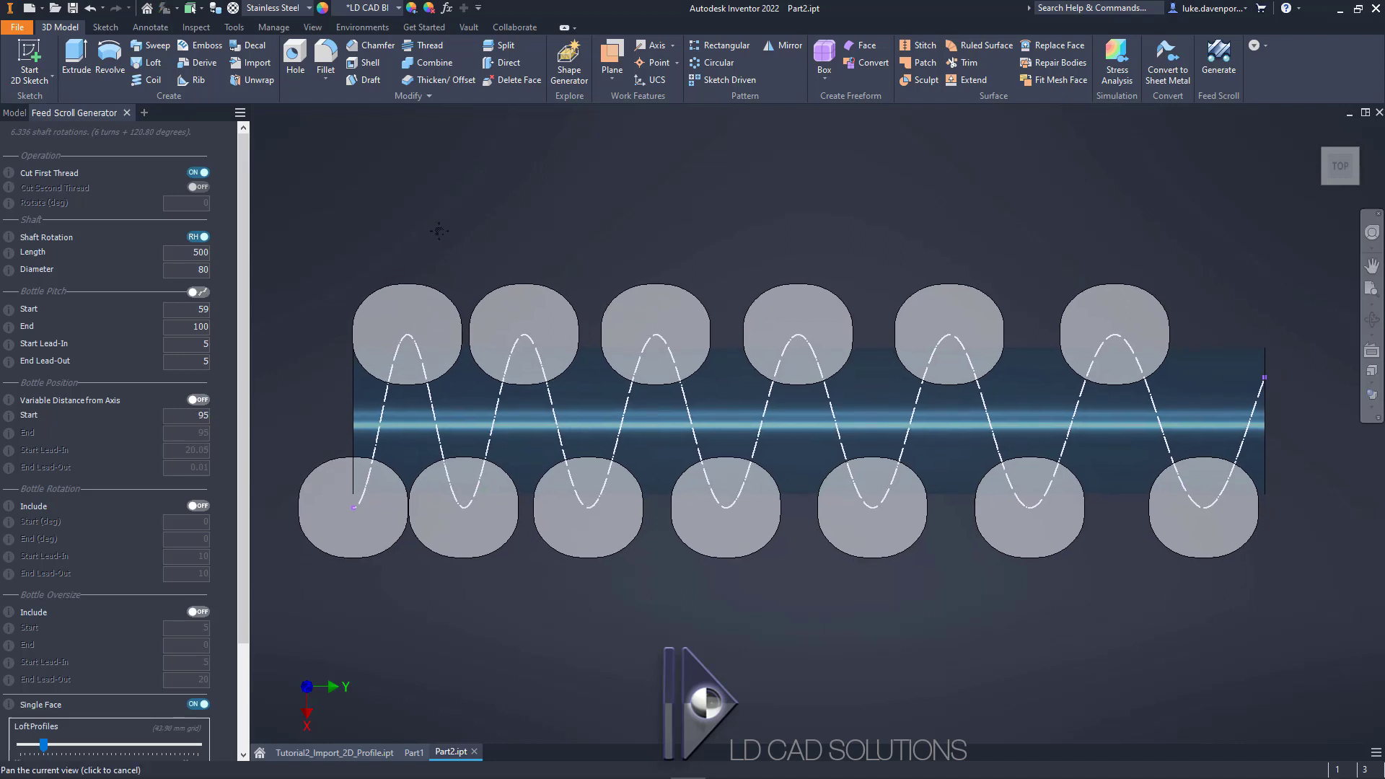
left_click_drag(241, 273, 251, 416)
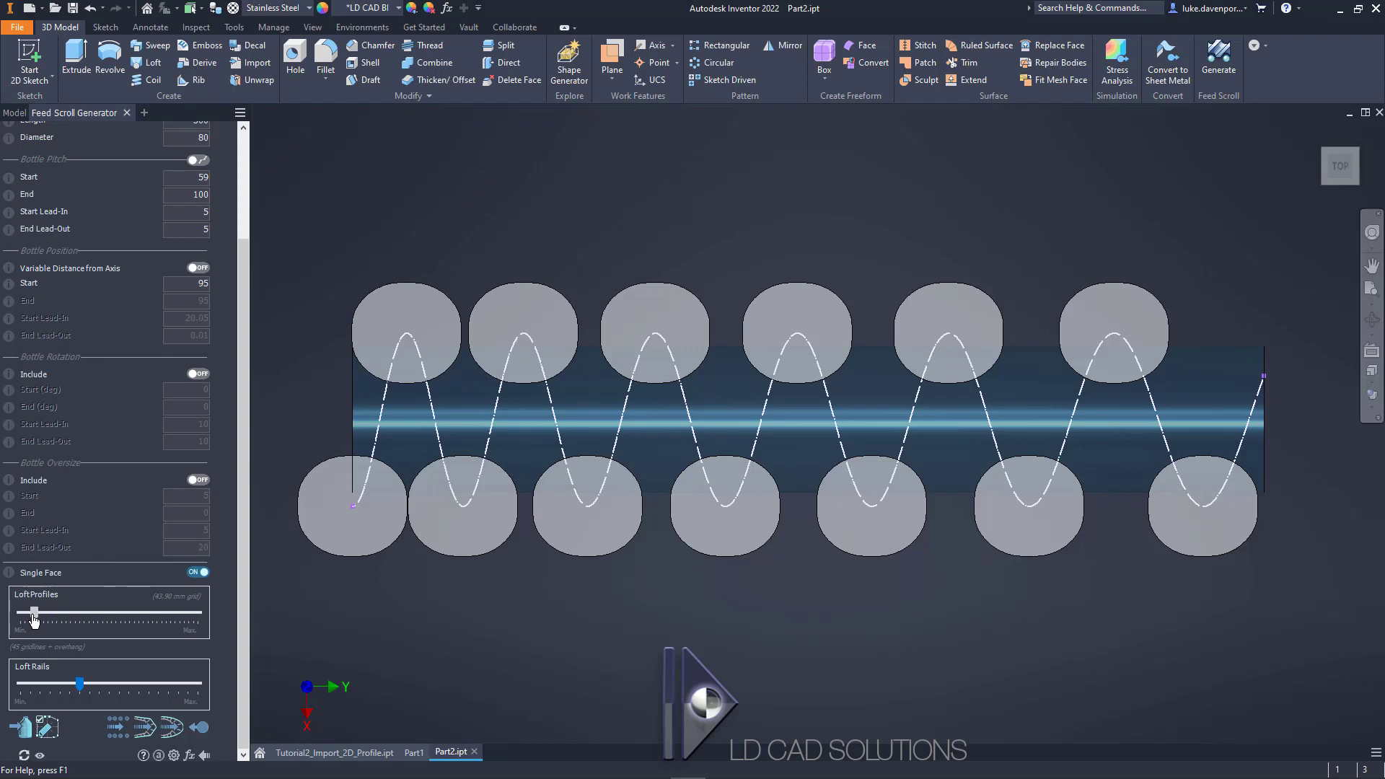
left_click_drag(81, 686, 31, 686)
- Generate the helical feed scroll shaft and answer No in the Complete dialog
left_click(184, 729)
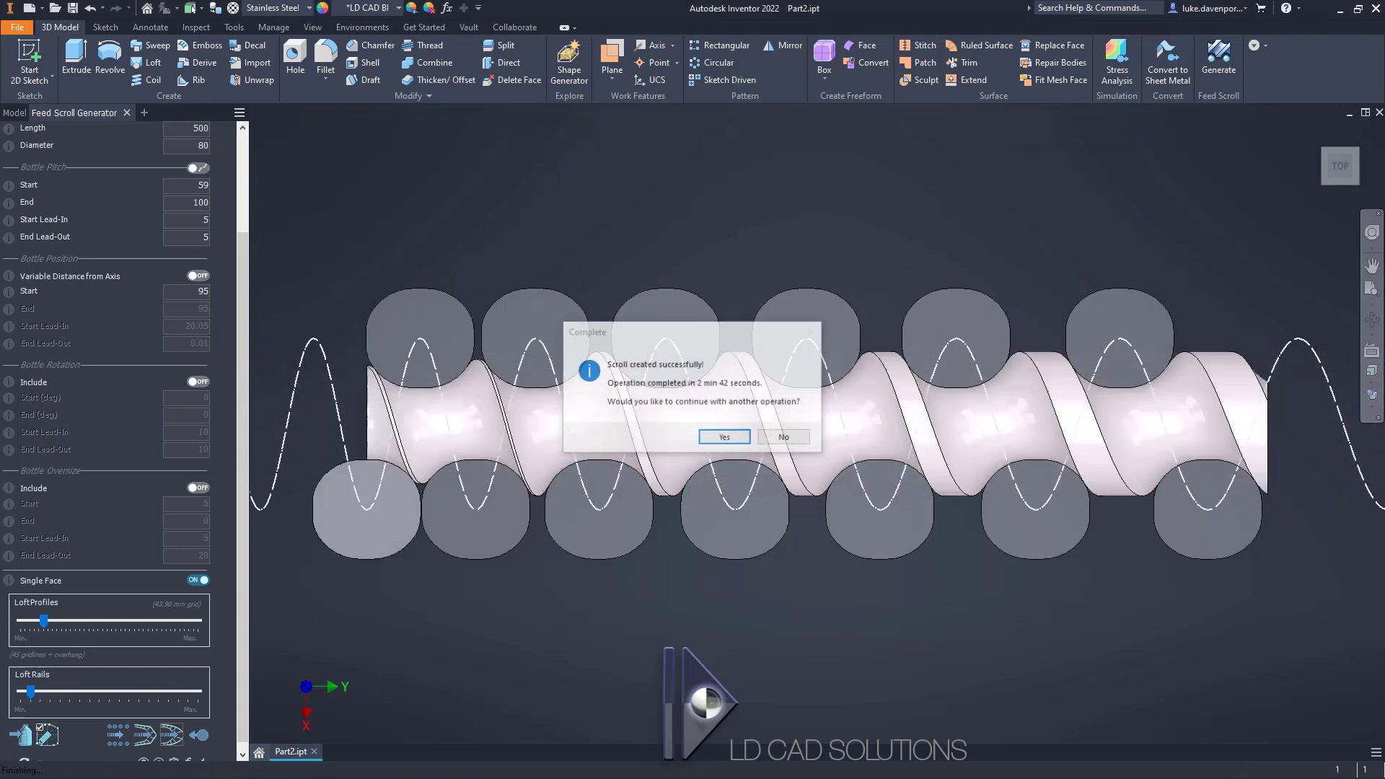
left_click_drag(727, 333, 636, 174)
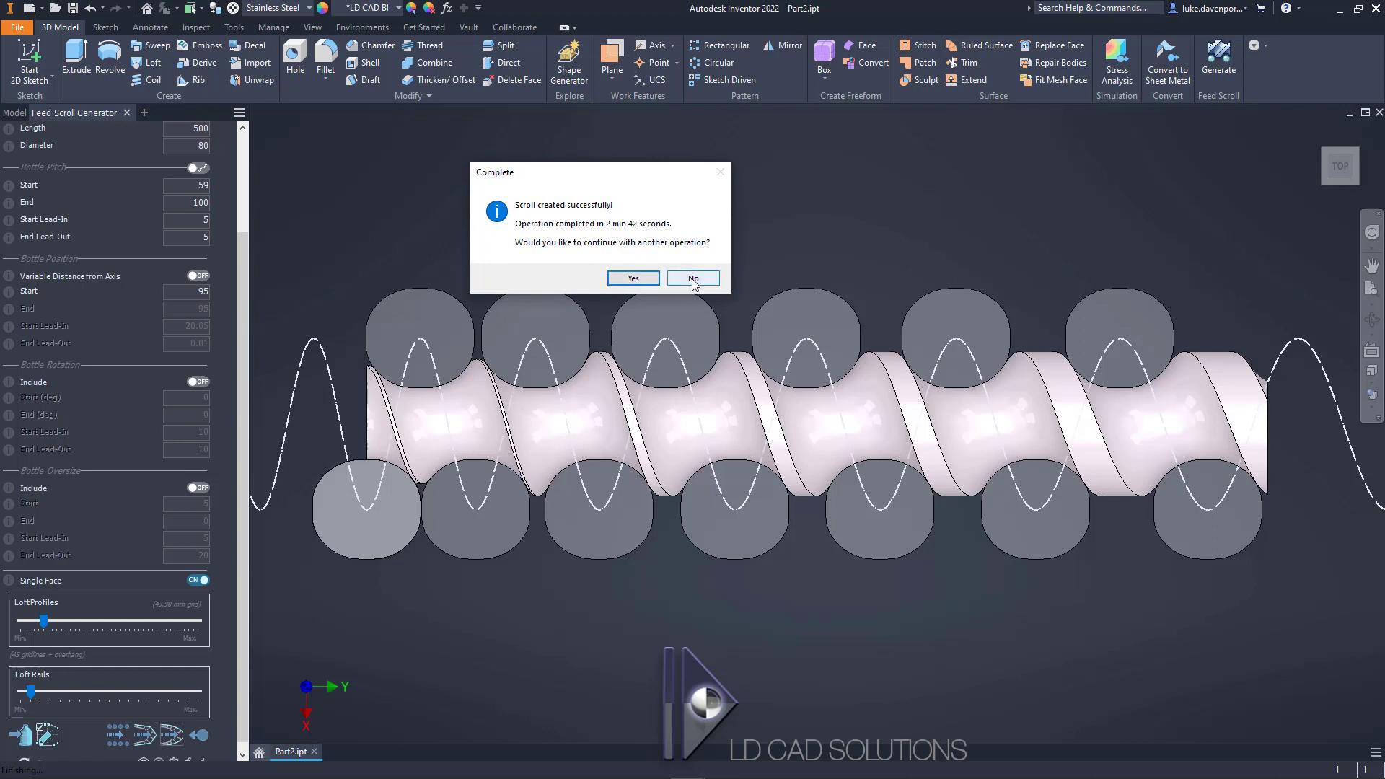
left_click(633, 278)
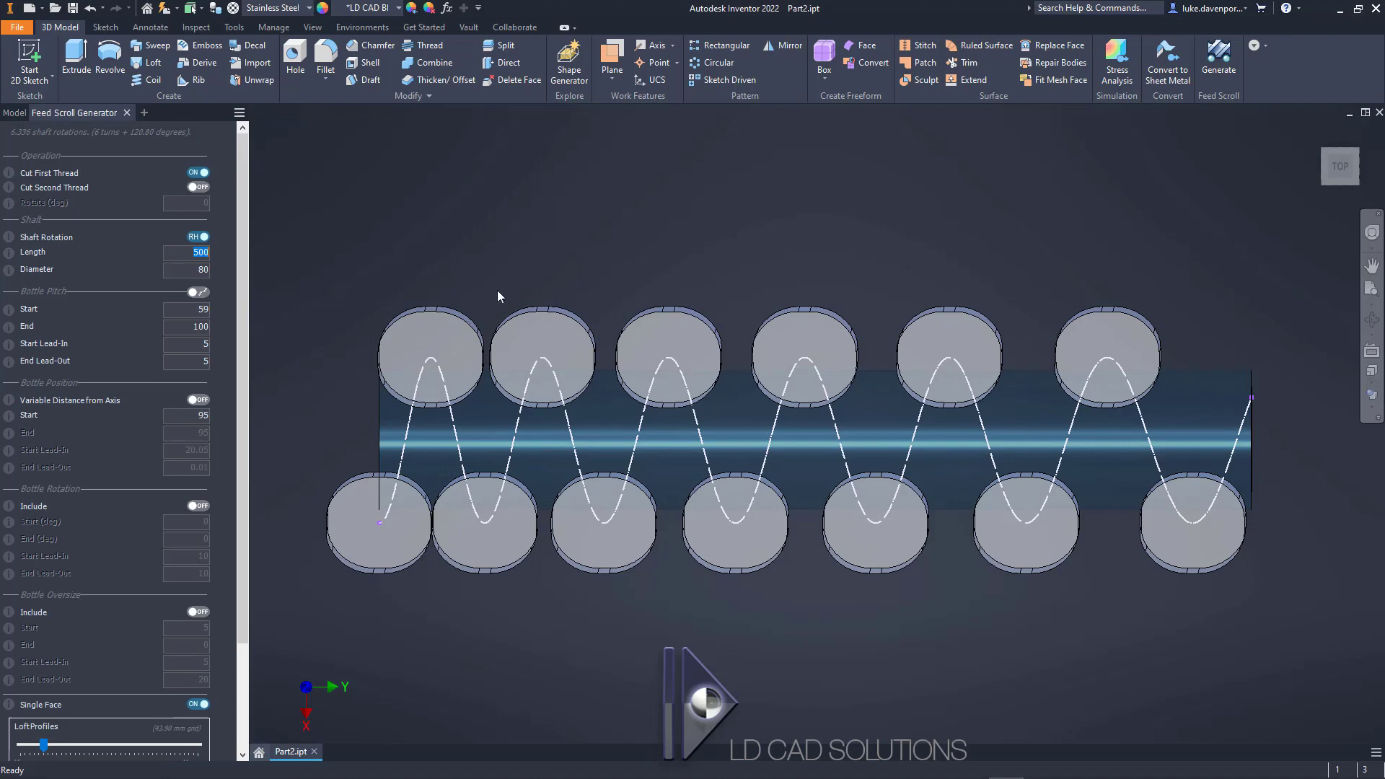
- Include Bottle Oversize (Start 5, End Lead-Out 20) and zoom in on the clearance outlines
scroll(1158, 248, "down", 2)
scroll(759, 396, "down", 2)
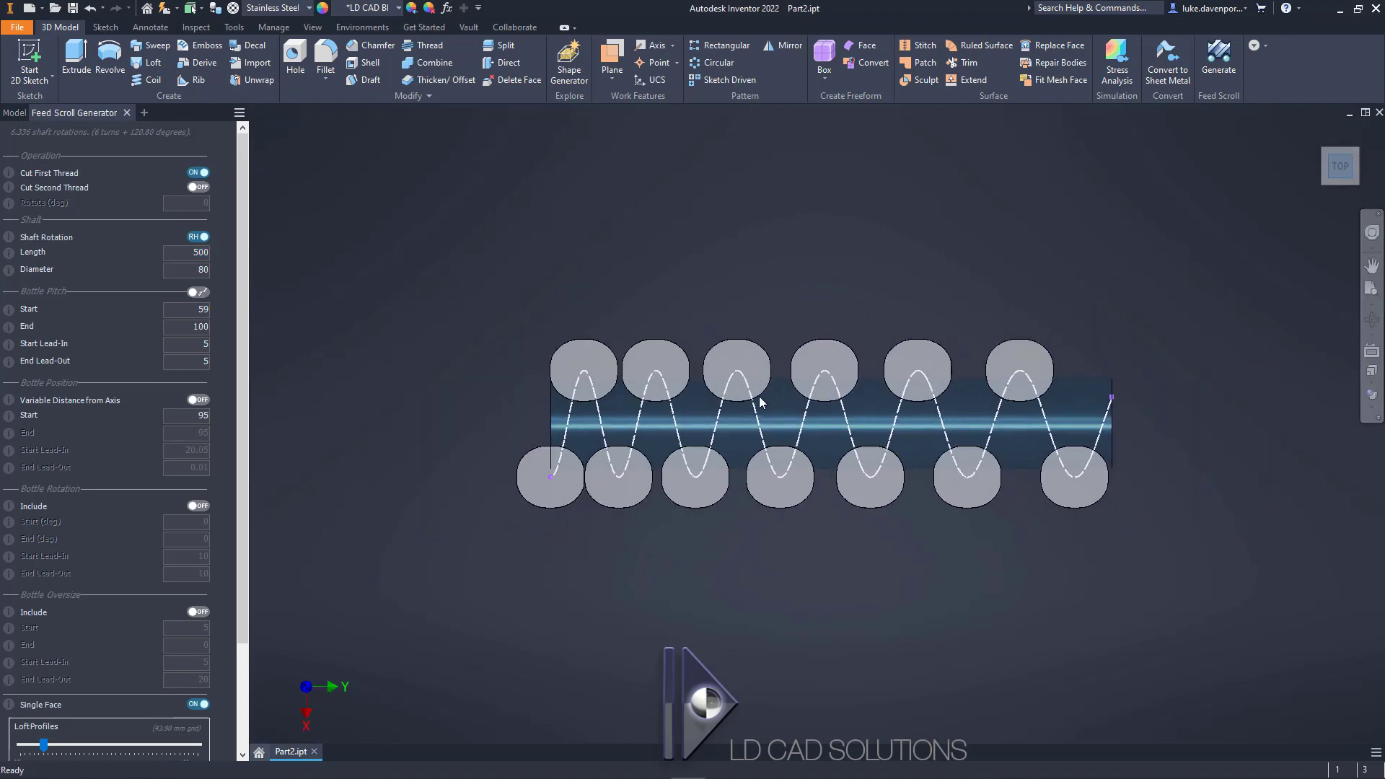
scroll(757, 396, "up", 5)
middle_click_drag(718, 248, 718, 245)
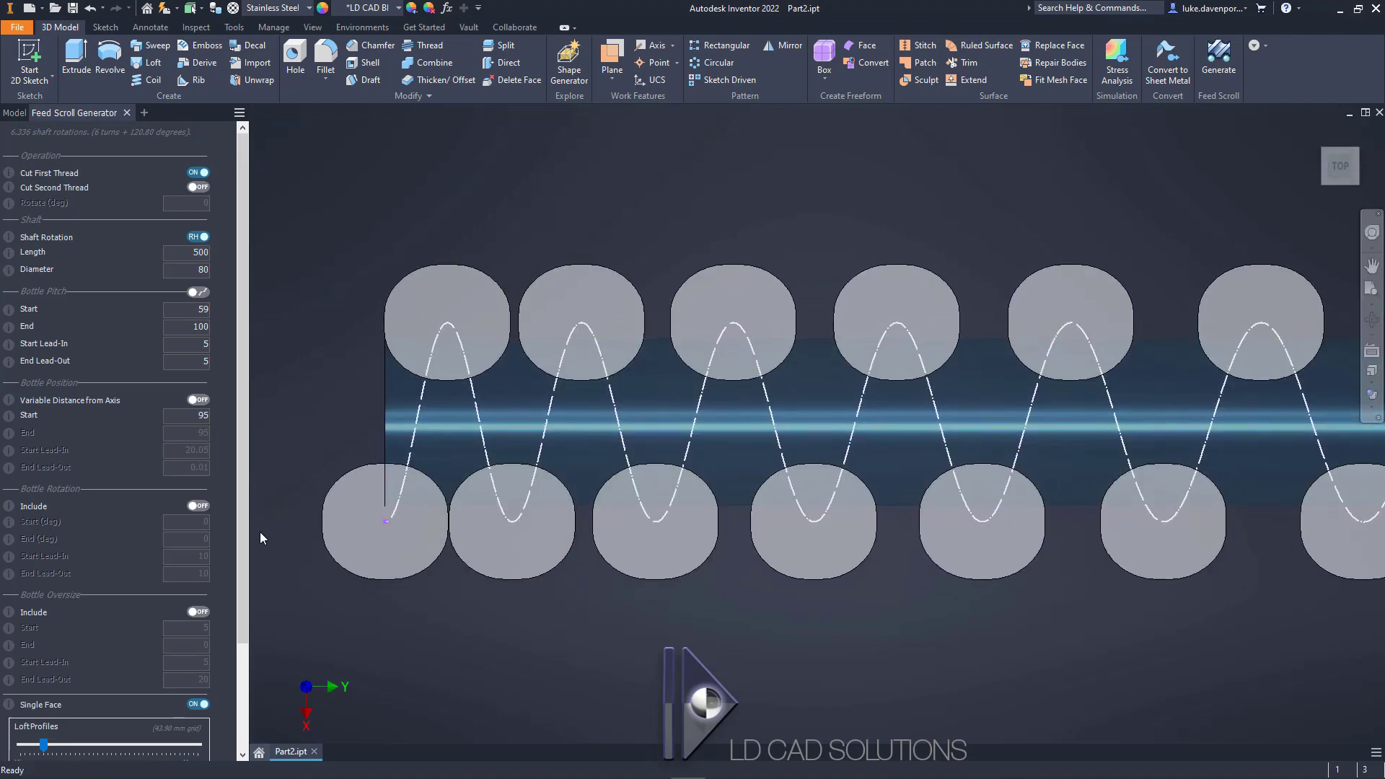
left_click(198, 612)
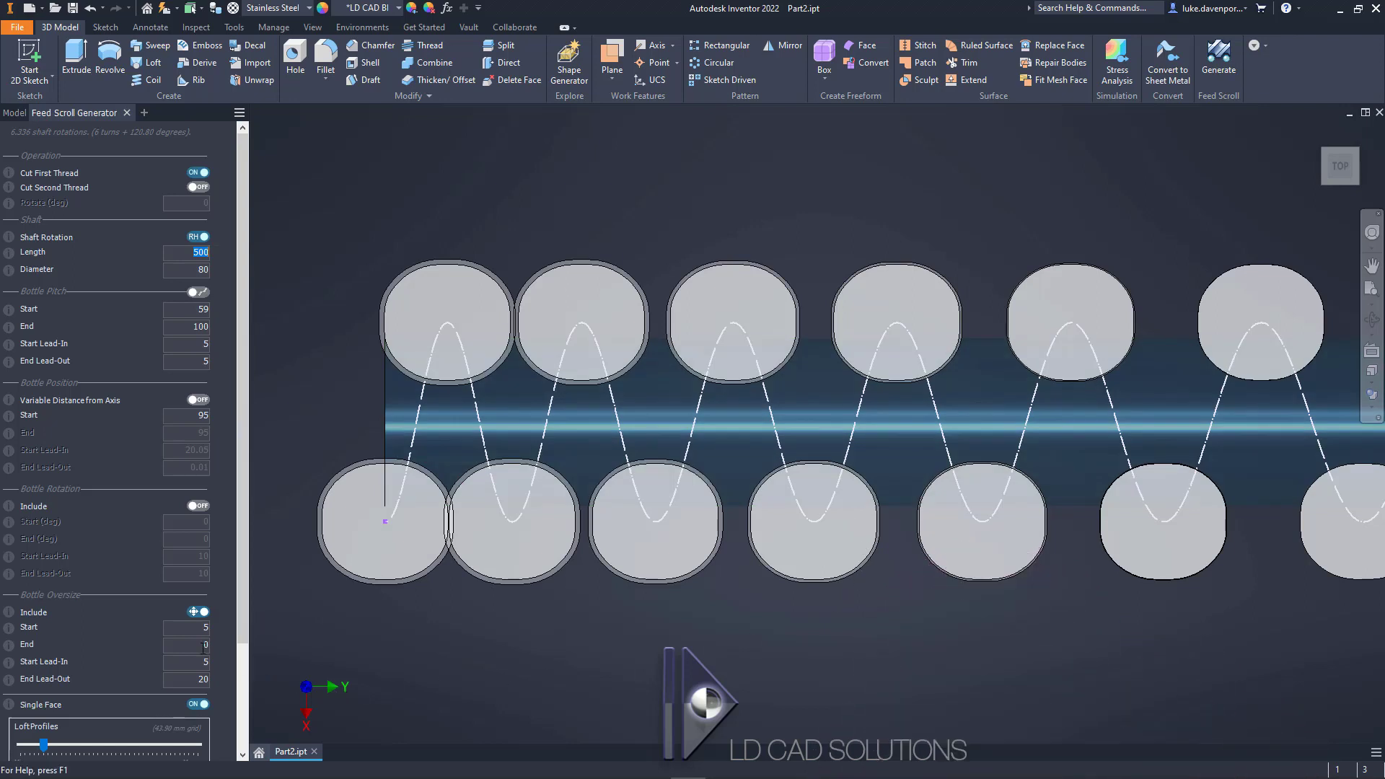
scroll(328, 560, "up", 3)
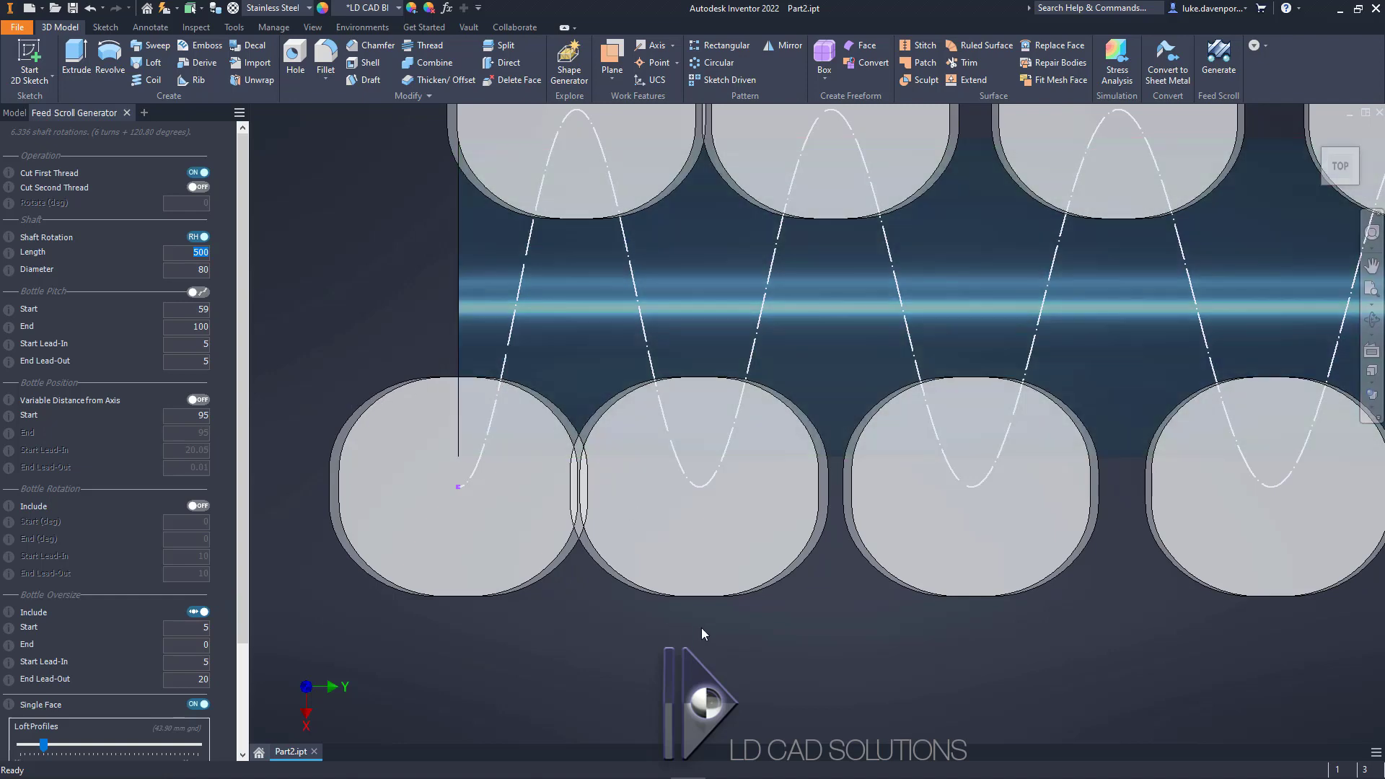
middle_click_drag(702, 634, 685, 636)
left_click(245, 686)
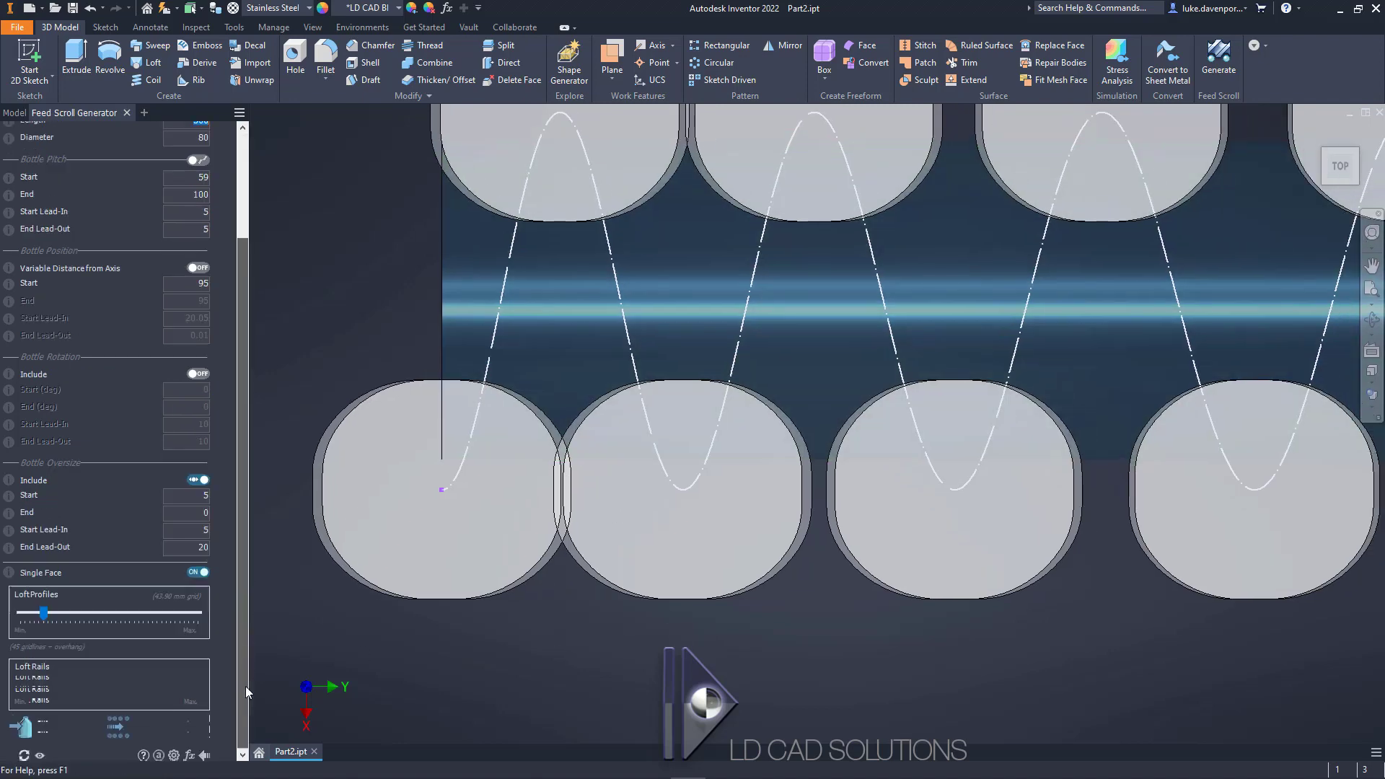